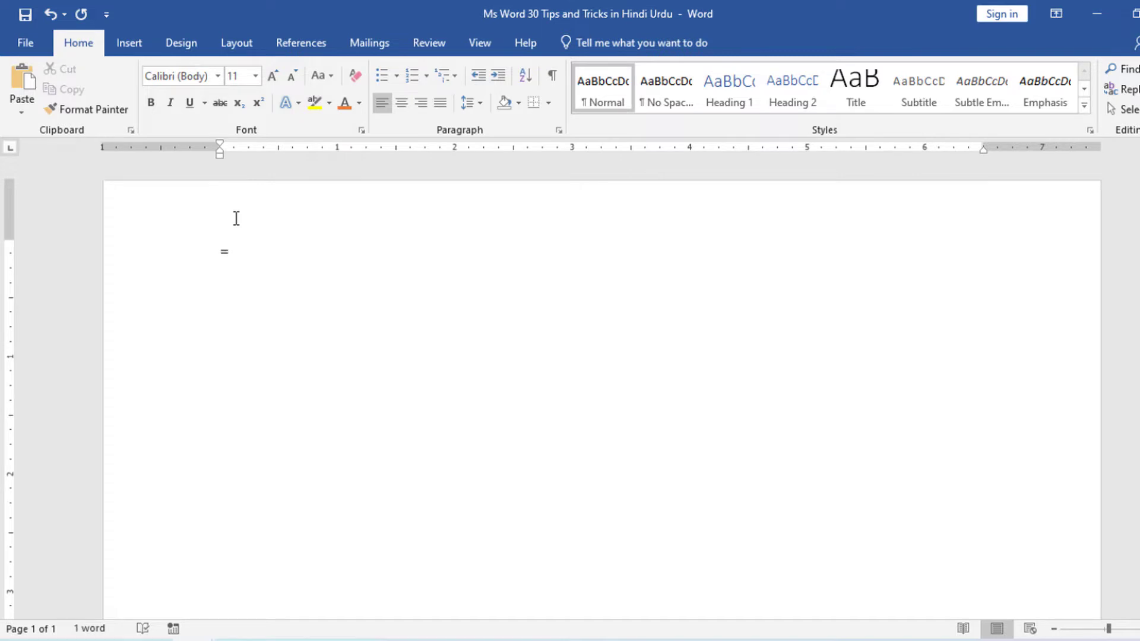
Generate the default placeholder paragraphs by completing the formula as =lorem().
text(lorem())
key(Return)
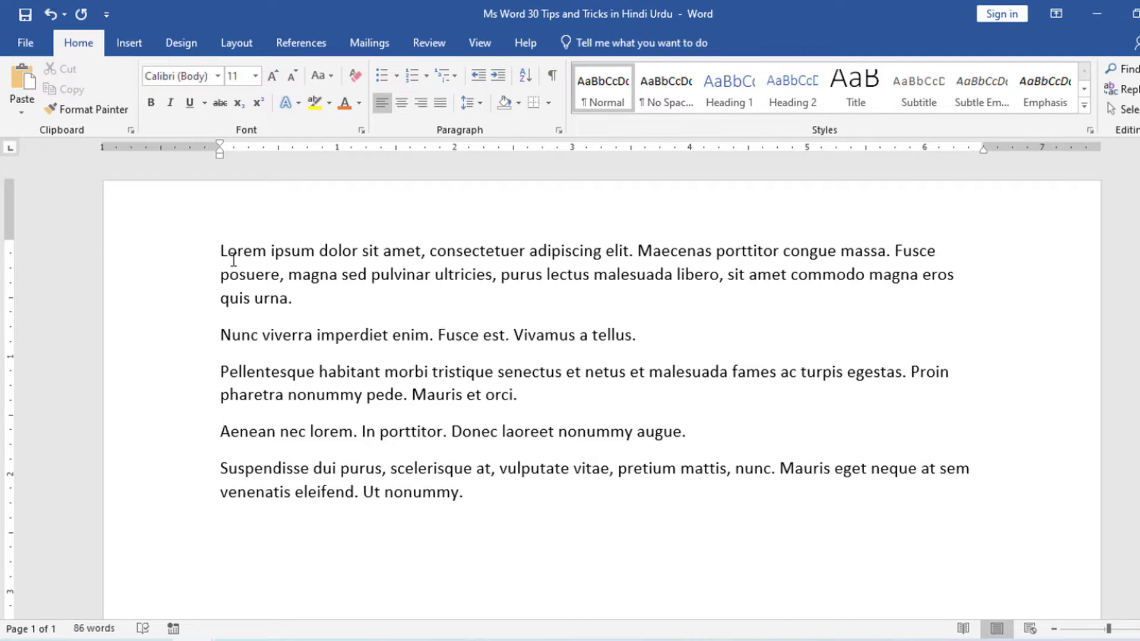
Generate two more Latin placeholder paragraphs of three sentences each below the existing text with =lorem(2,3).
text(=lorem(2,3)
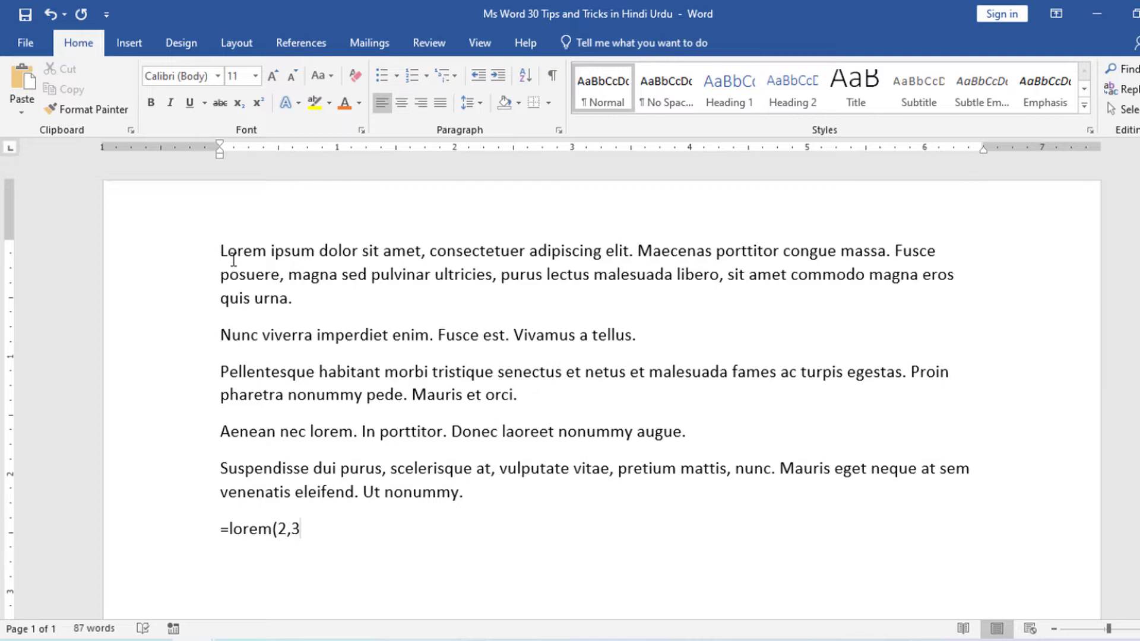
text())
key(Return)
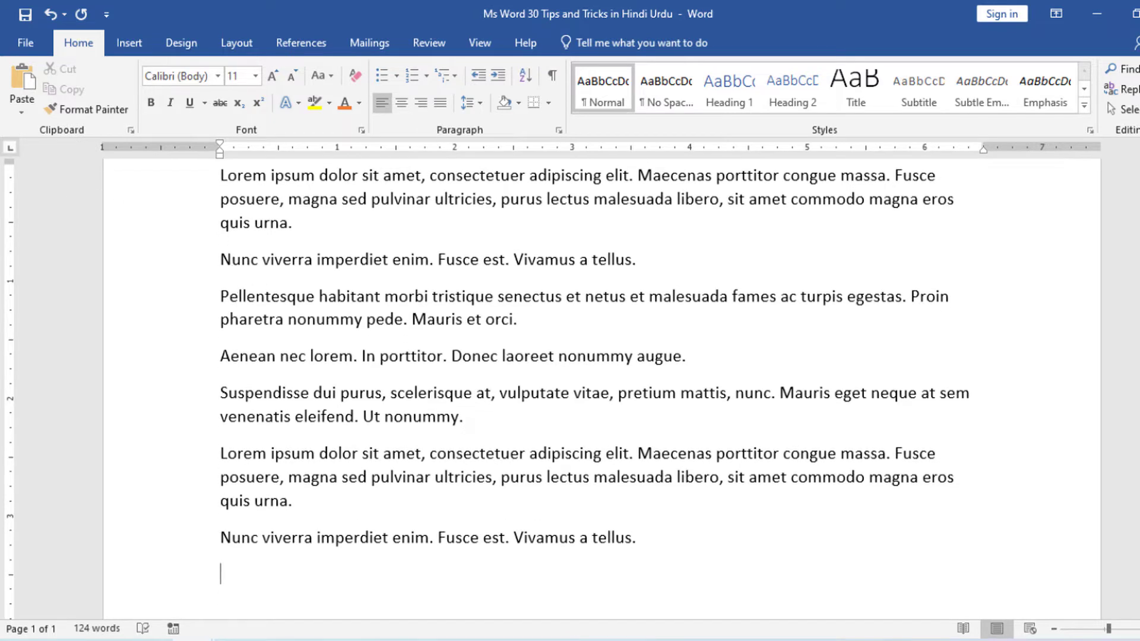
Generate the default English sample paragraphs on the empty line after the Latin text with =rand().
scroll(285, 451, up, 1)
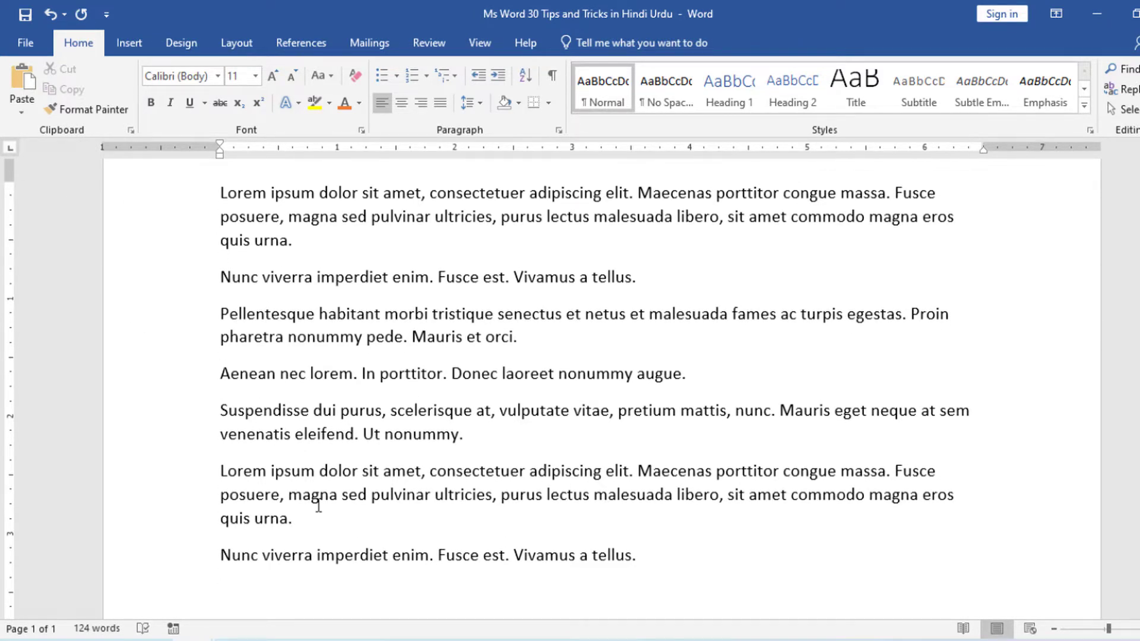
scroll(319, 505, down, 3)
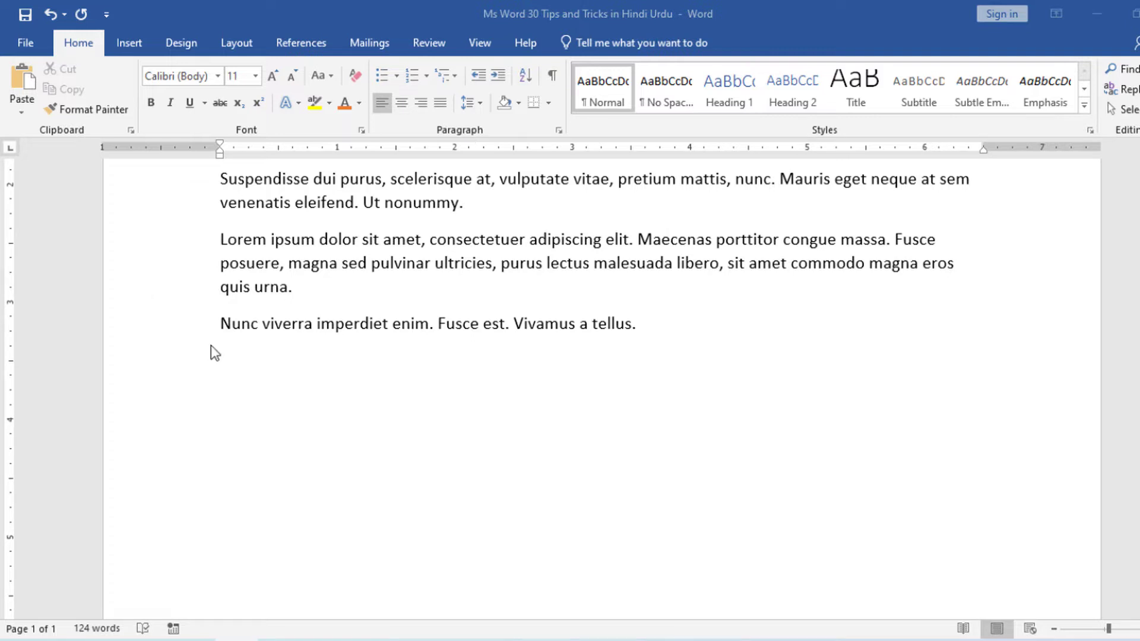
click(240, 376)
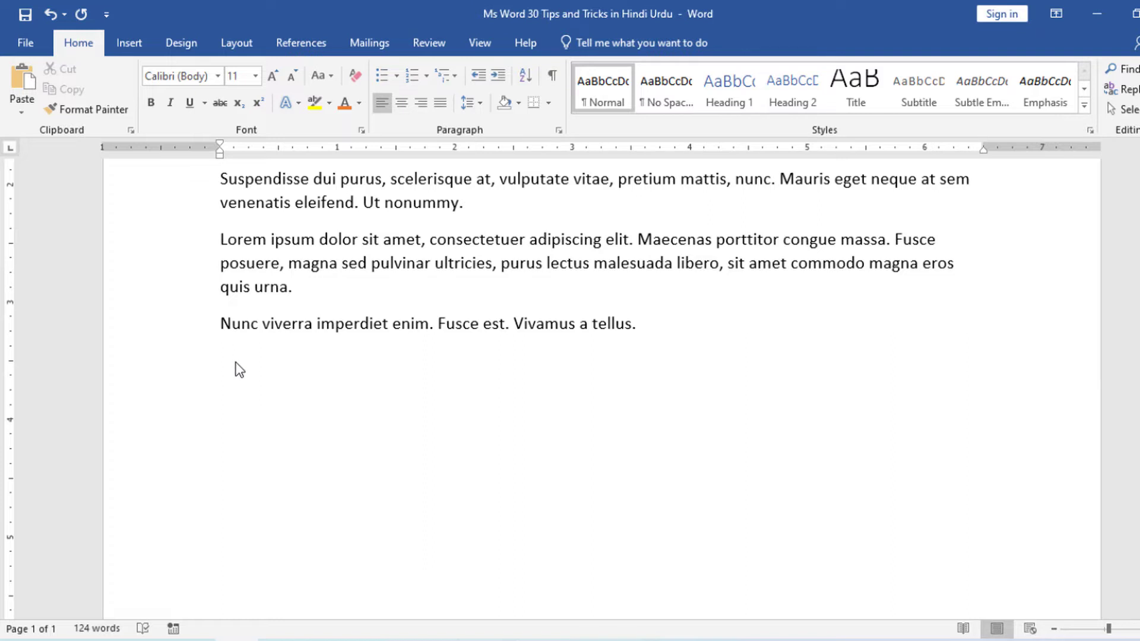
text(=rand())
key(Return)
Generate two English sample paragraphs of two sentences each at the document's end with =rand(2,2), and select them for review.
scroll(315, 392, up, 3)
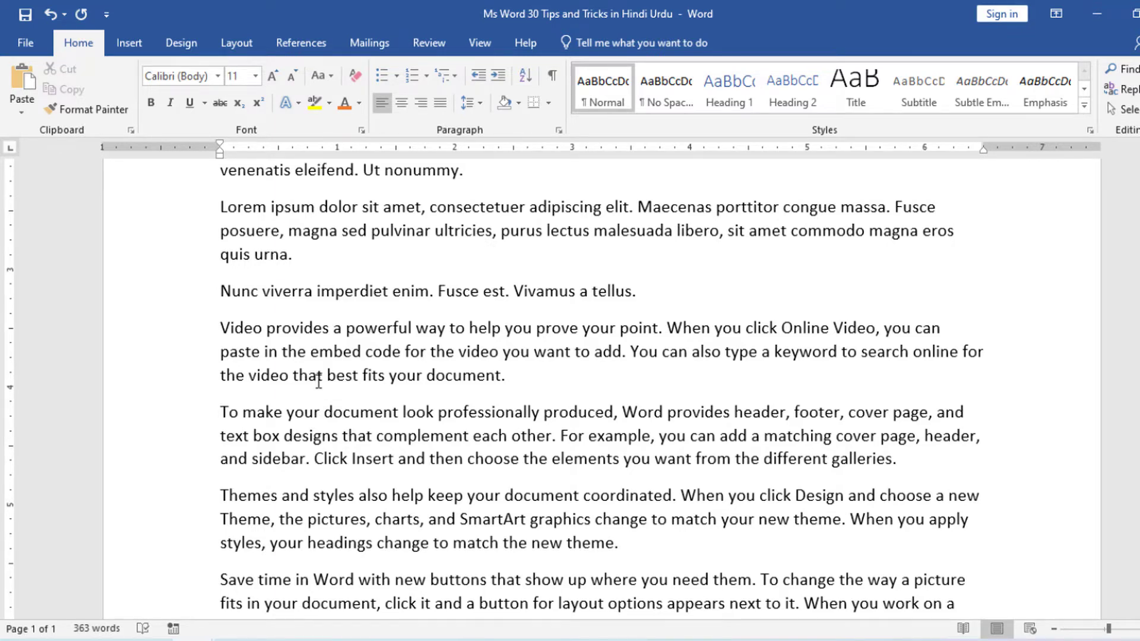
scroll(318, 381, down, 2)
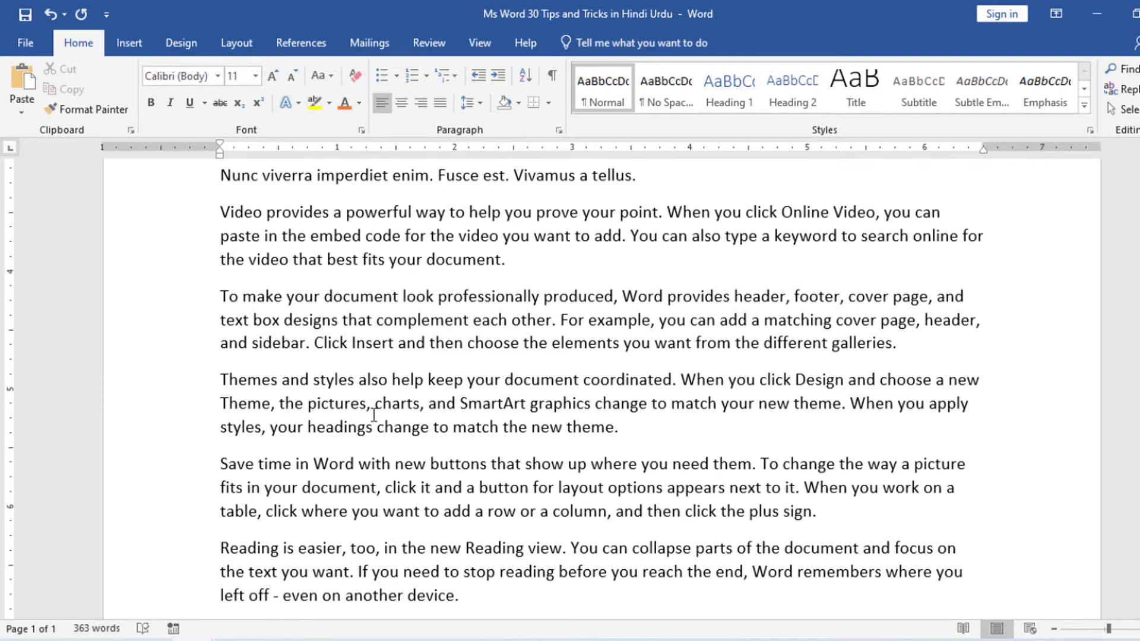
scroll(374, 414, down, 1)
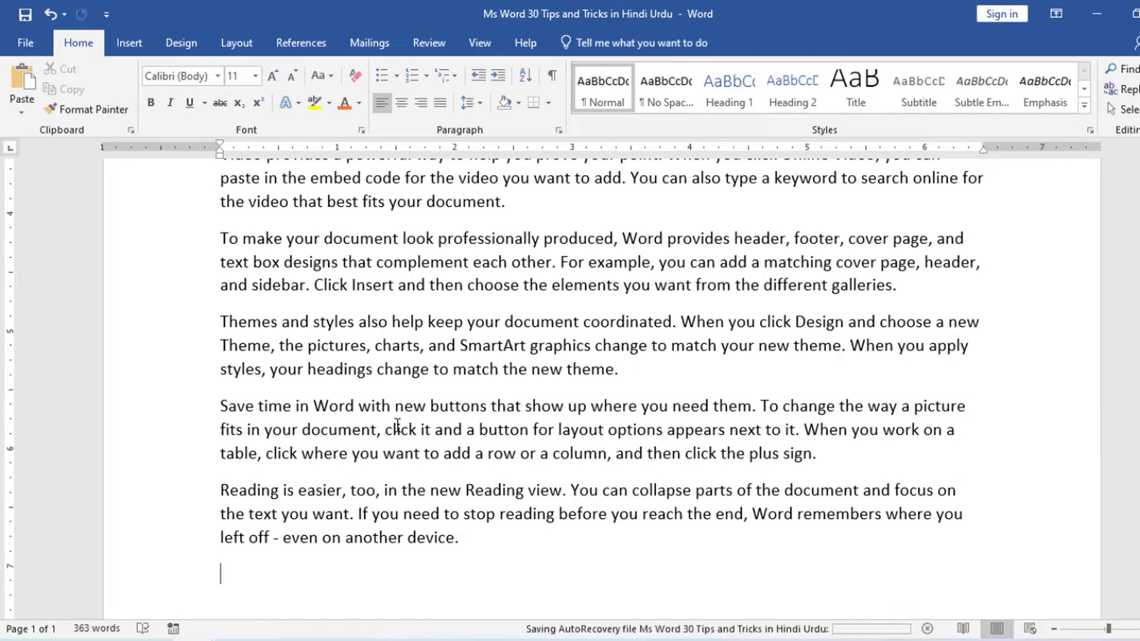
text(=)
scroll(395, 439, down, 1)
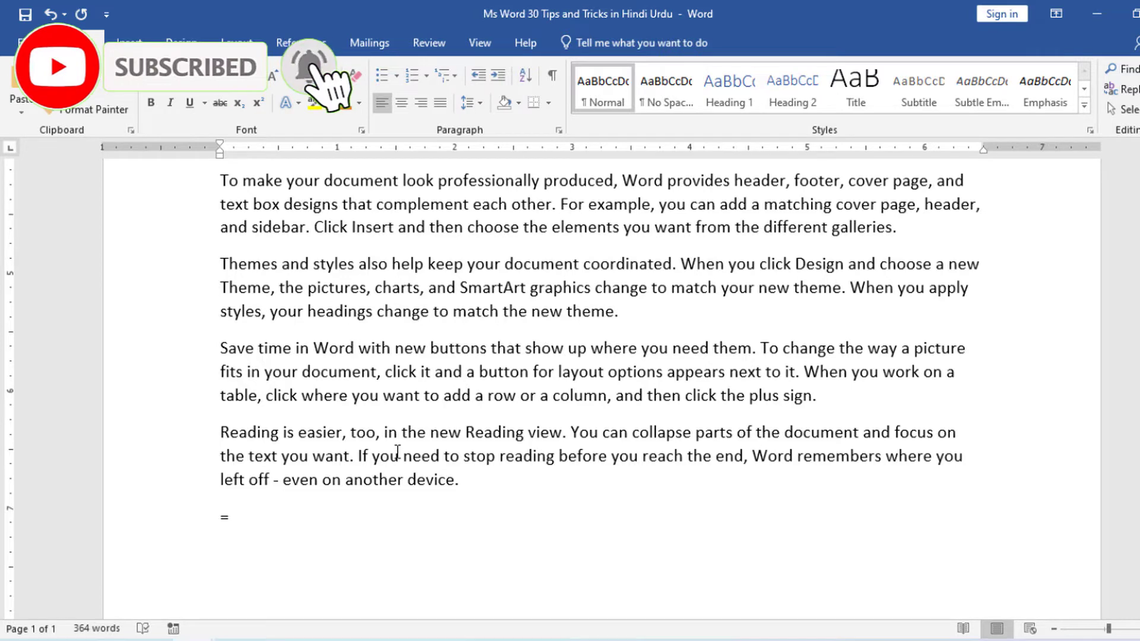
text(rand)
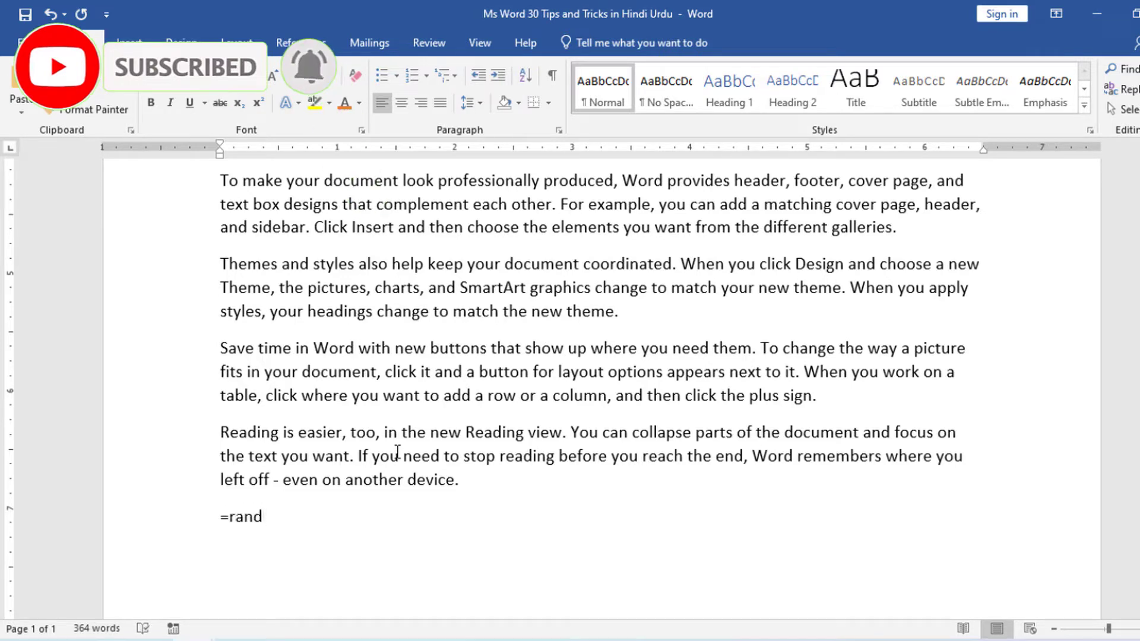
text((2,)
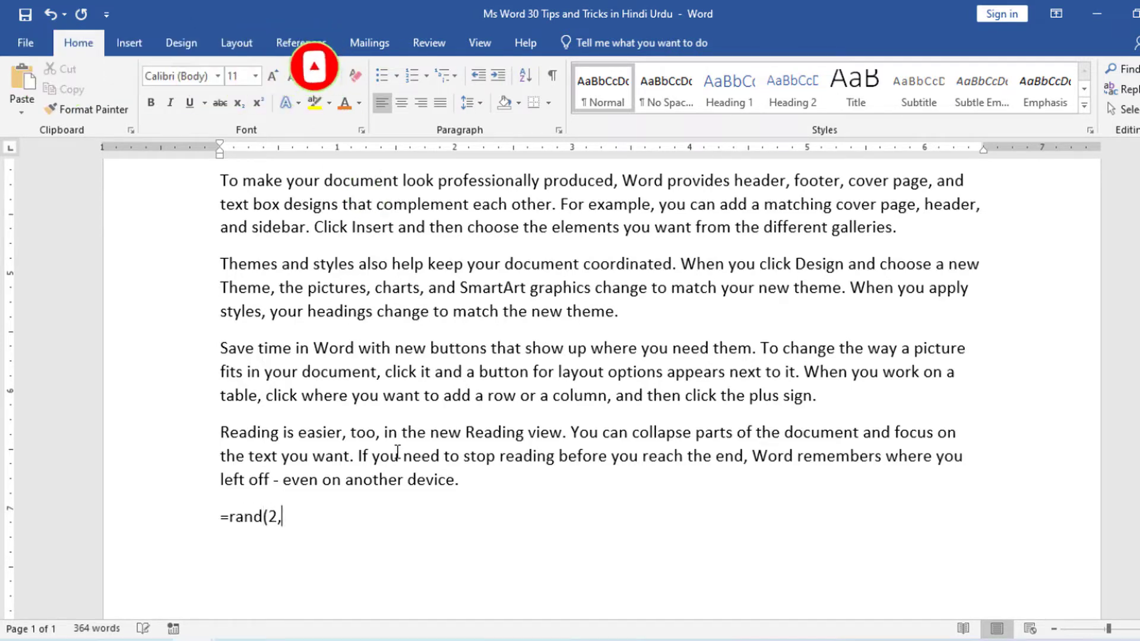
text(2))
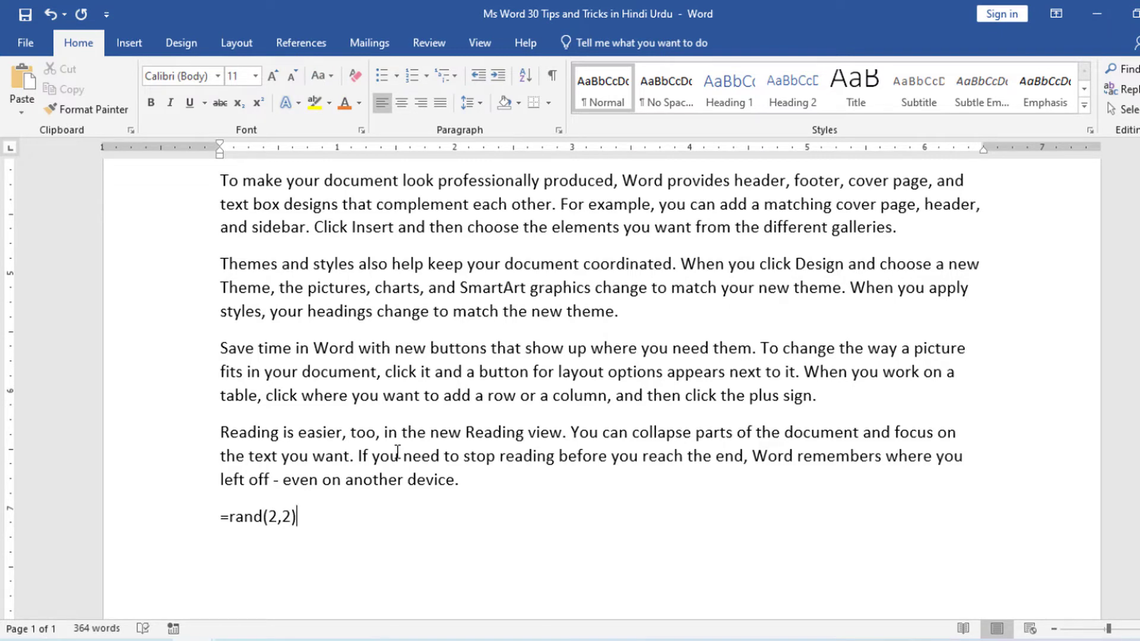
key(Return)
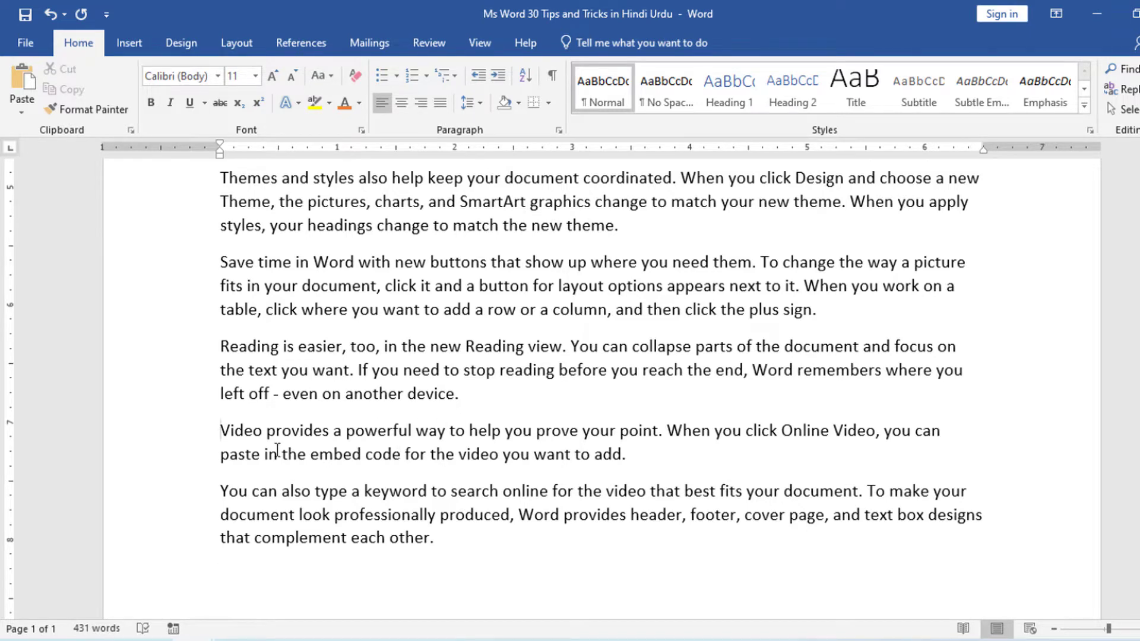
drag(221, 430, 430, 537)
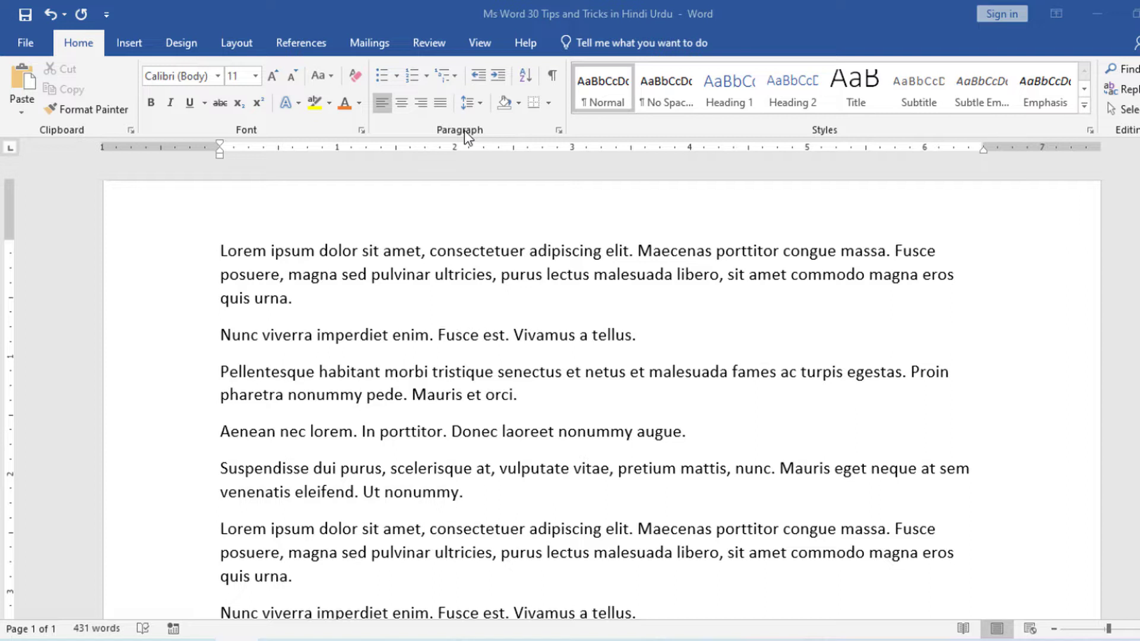
Make sure Show readability statistics is enabled in the proofing options and apply the settings.
click(12, 43)
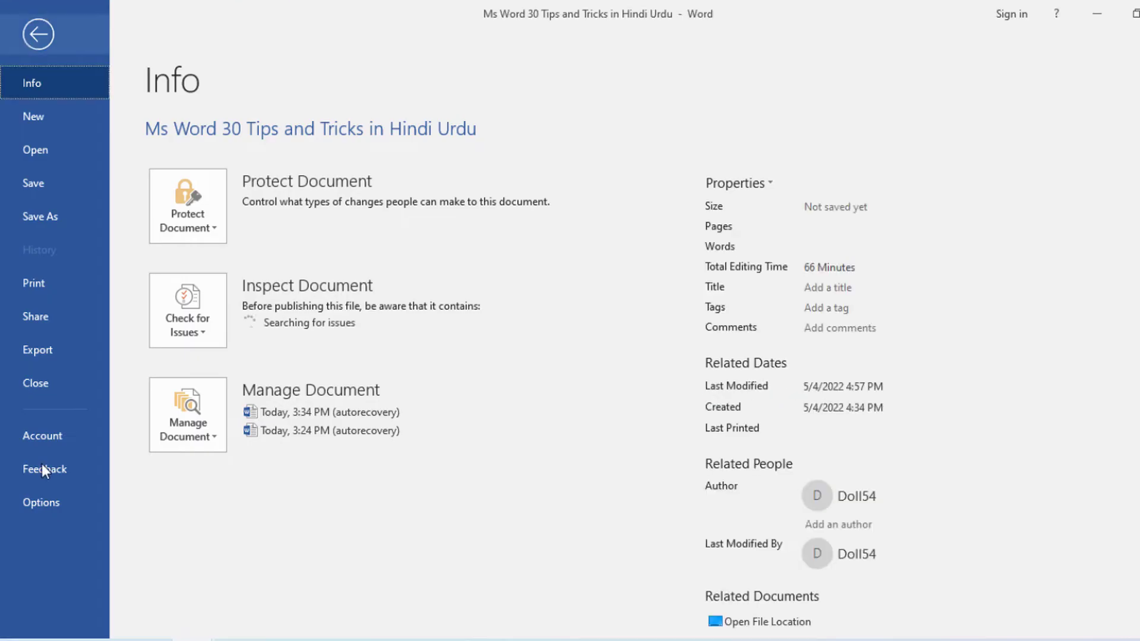
click(55, 504)
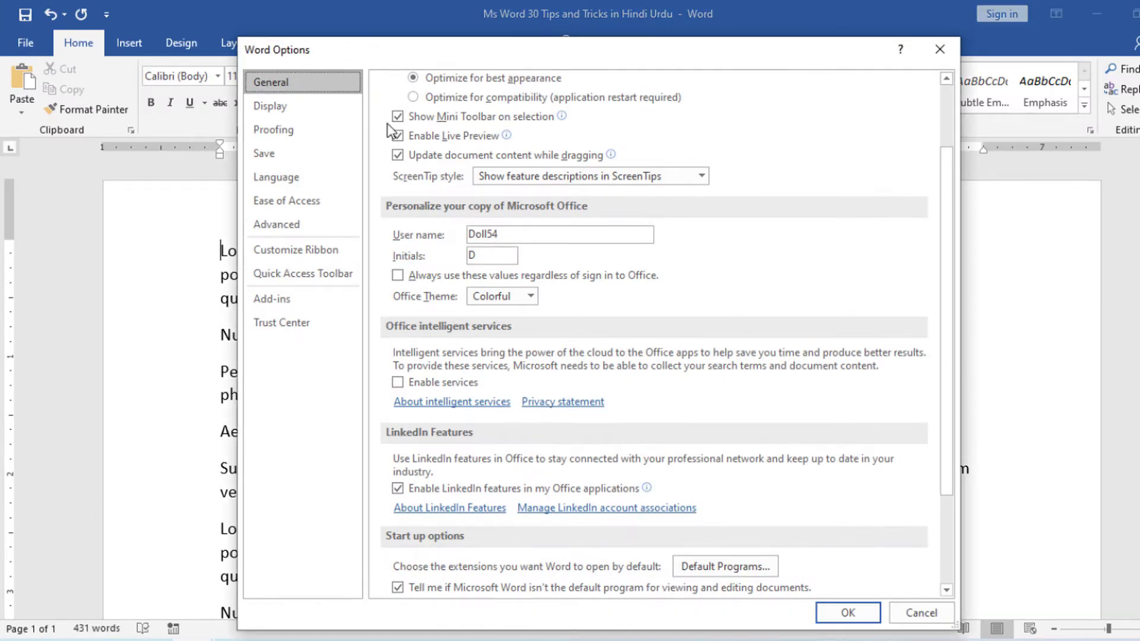
click(296, 128)
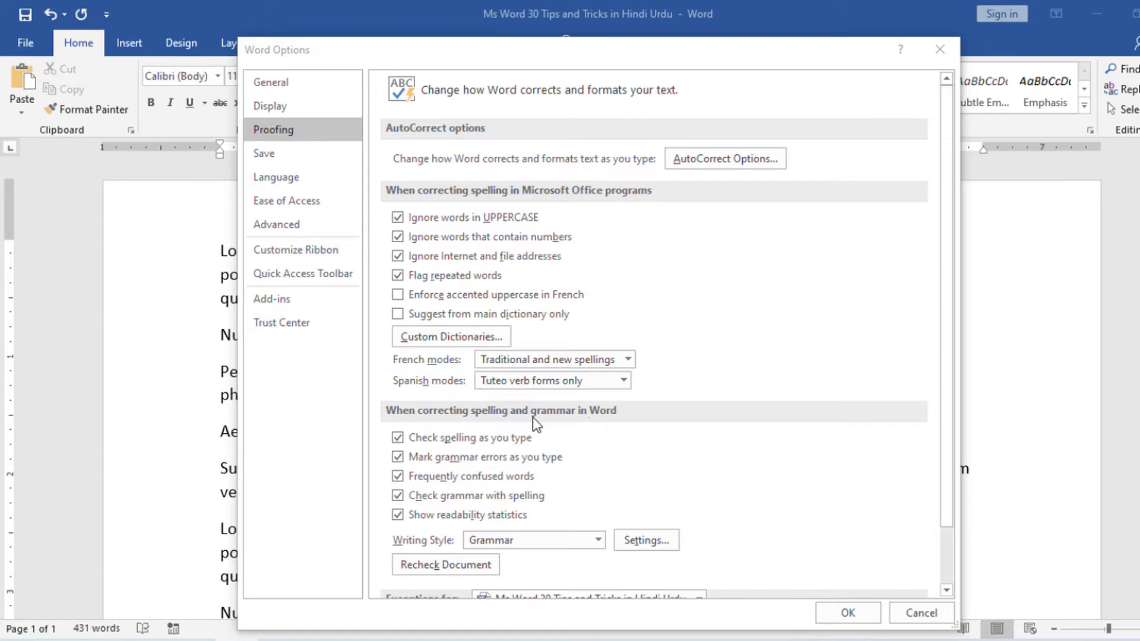
click(469, 516)
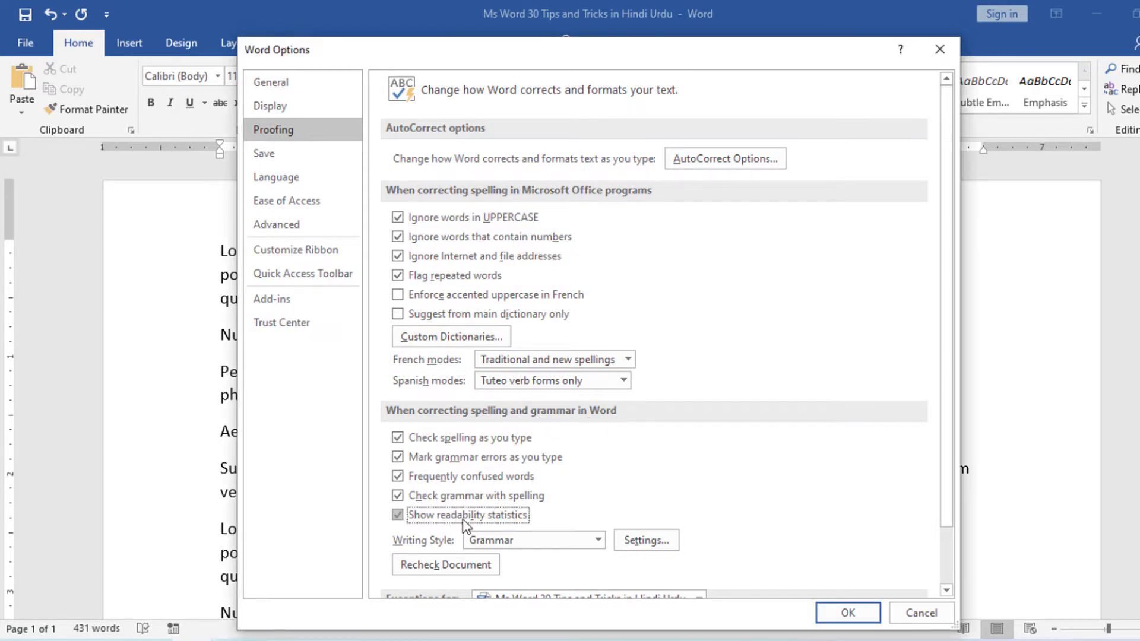
click(848, 612)
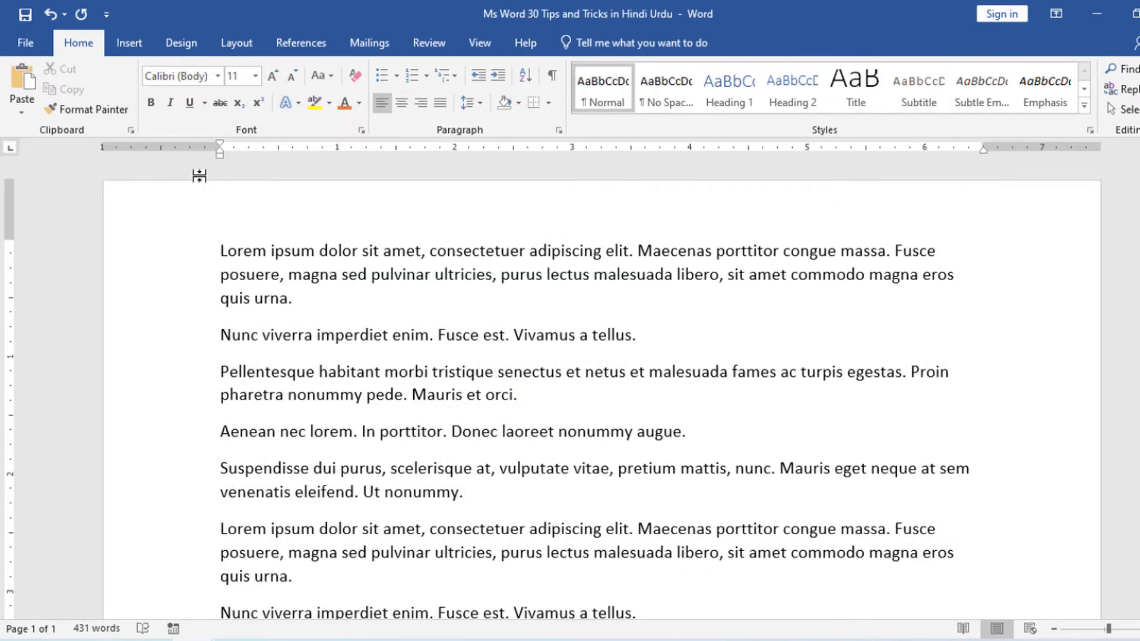
Run the spelling and grammar check on the document and review its readability statistics.
click(429, 42)
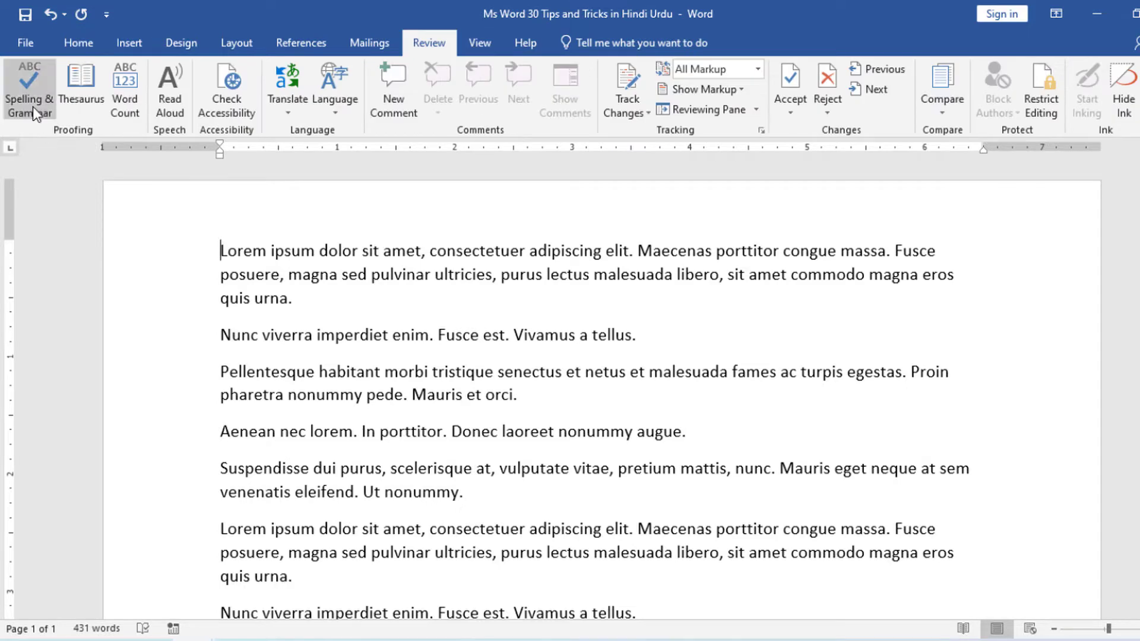
click(30, 106)
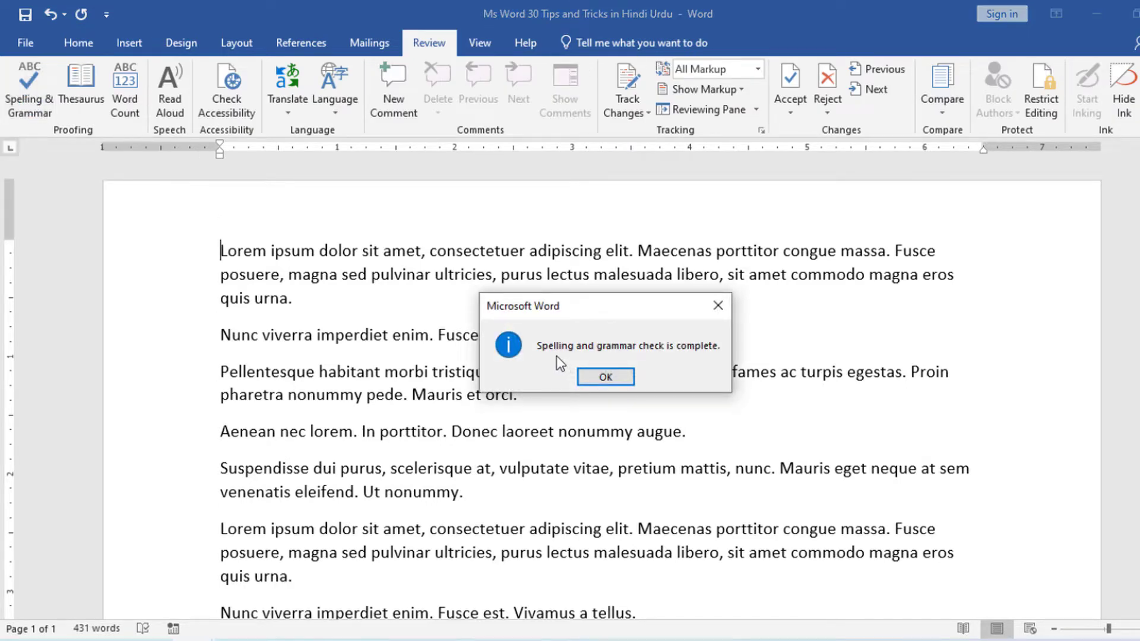
click(604, 376)
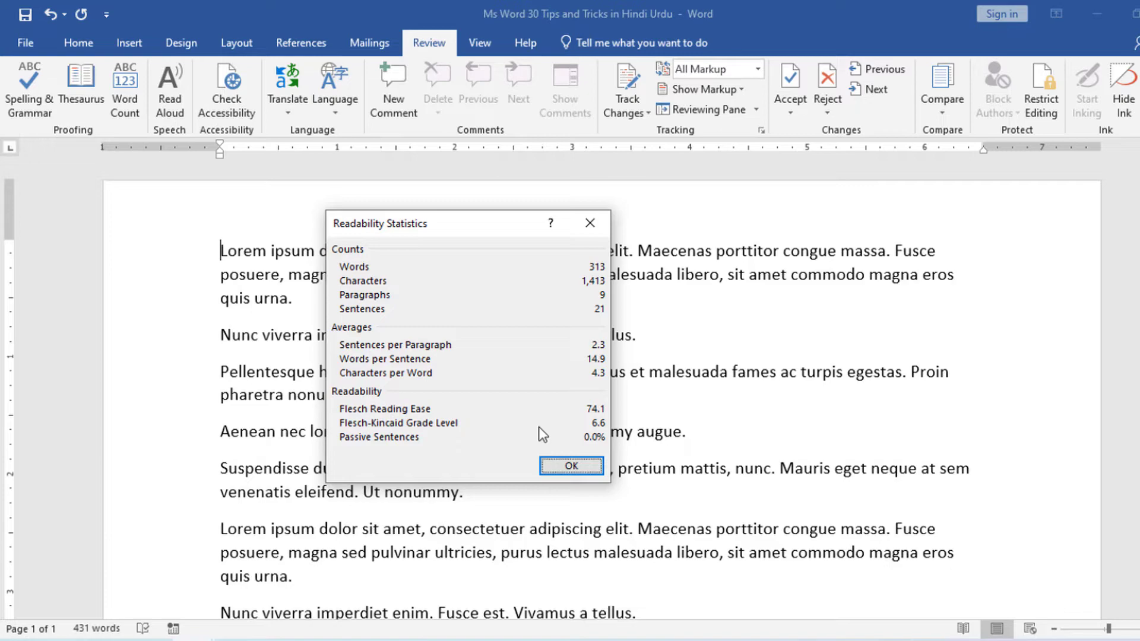
click(571, 465)
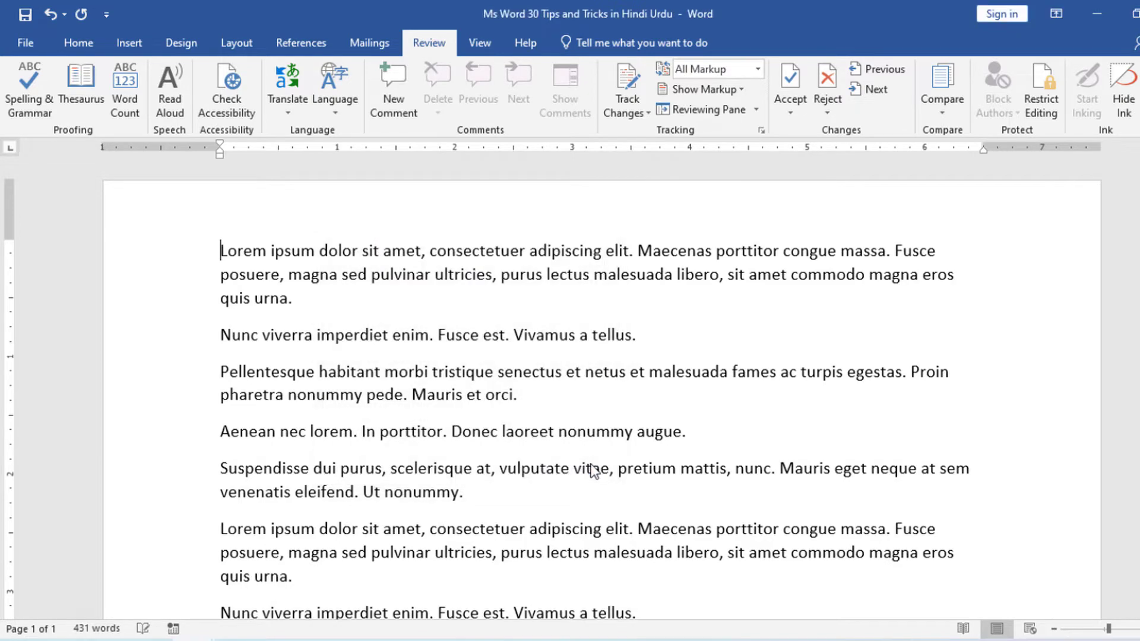
Insert a thin horizontal line below the last paragraph with --- and a thick one beneath it with ___.
scroll(546, 451, down, 5)
scroll(546, 451, down, 10)
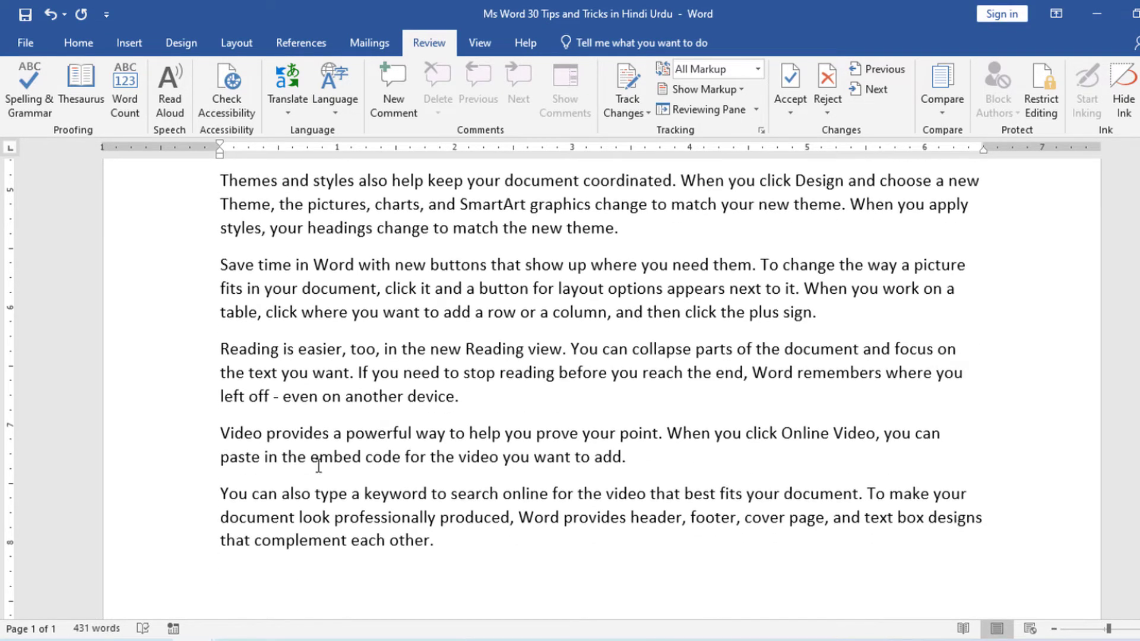
click(250, 403)
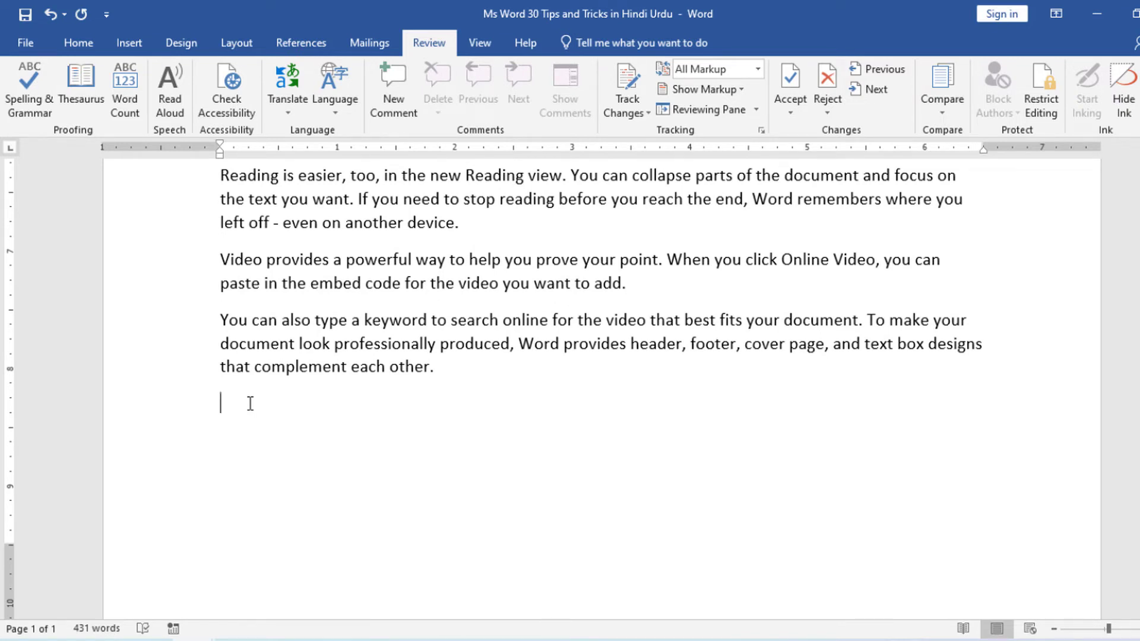
text(---)
key(Return)
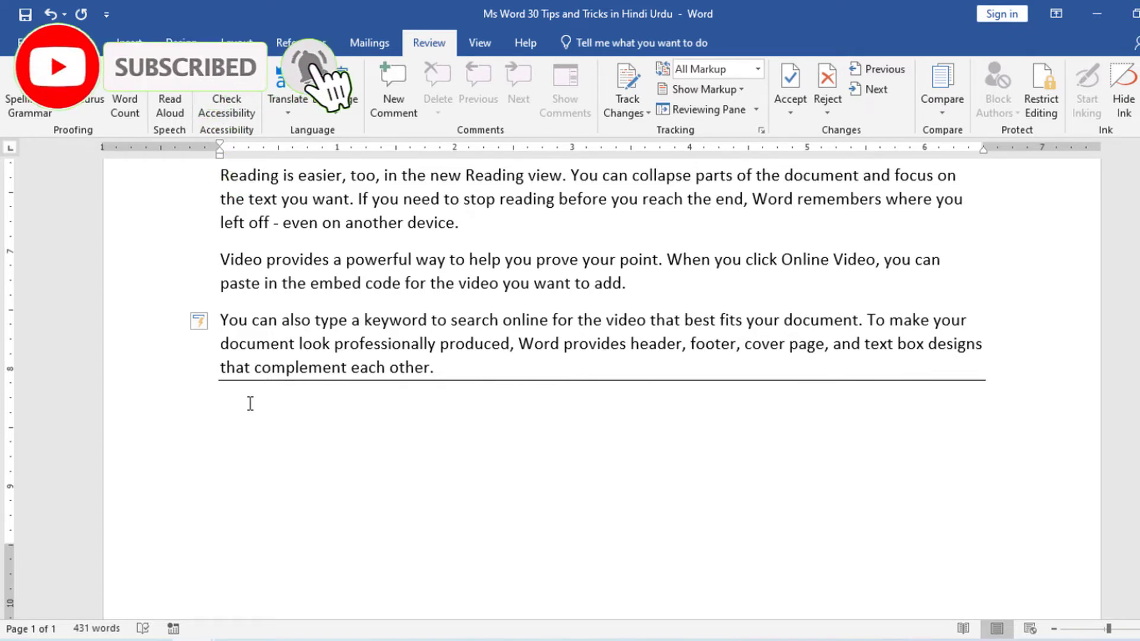
text(___)
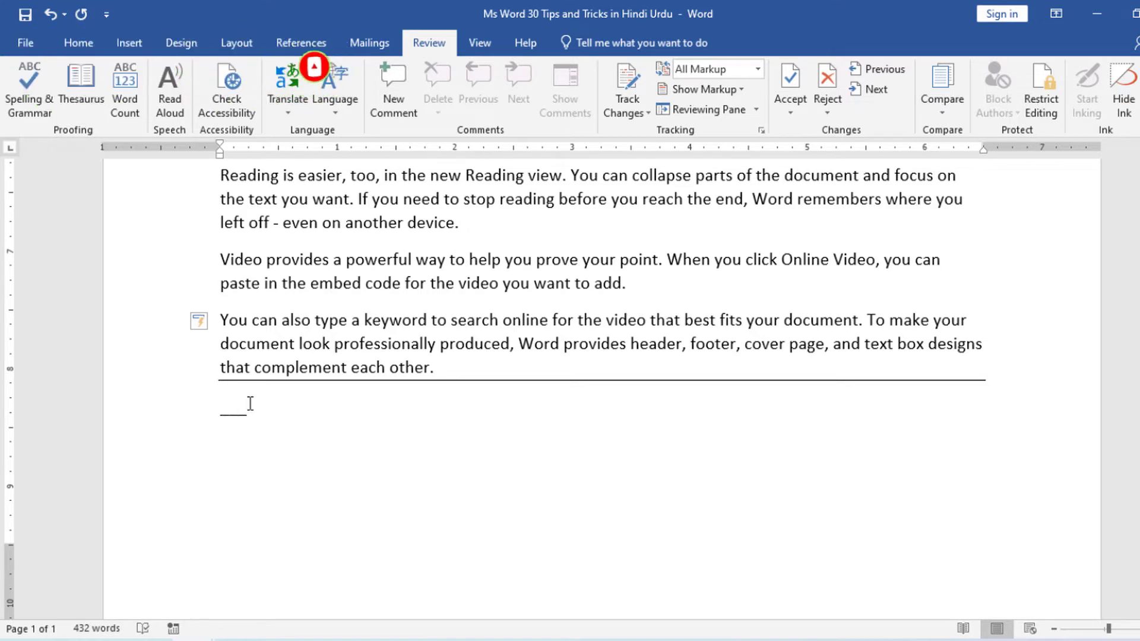
key(Return)
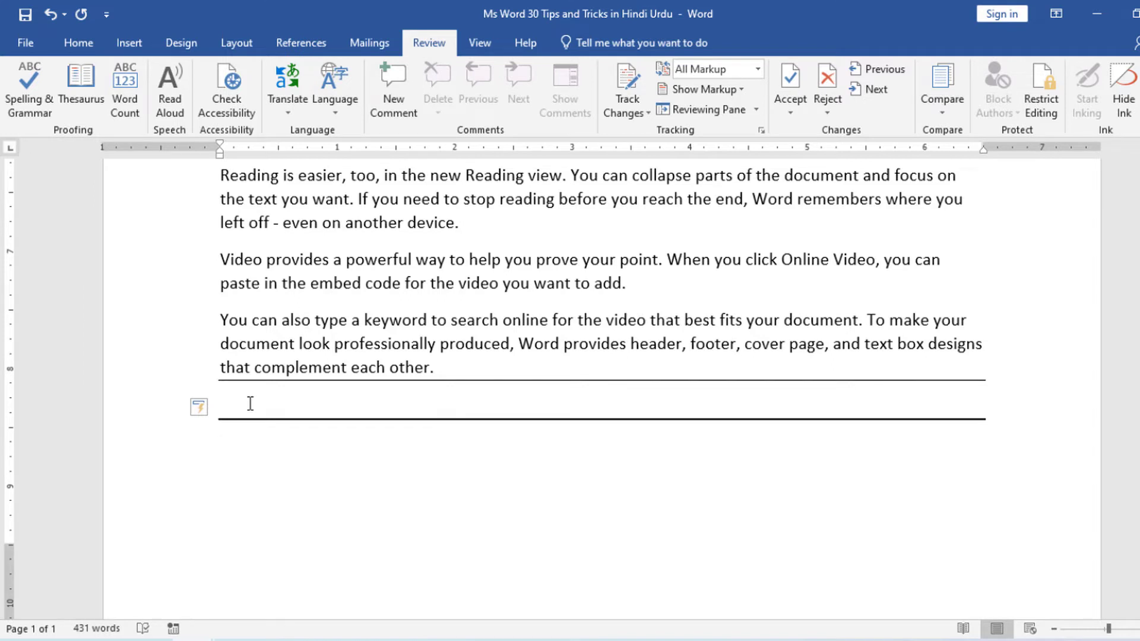
Insert a copyright symbol with (c) and a registered symbol with (r) on separate lines below the thick line.
text((c))
text((r))
scroll(213, 504, up, 2)
scroll(213, 504, up, 8)
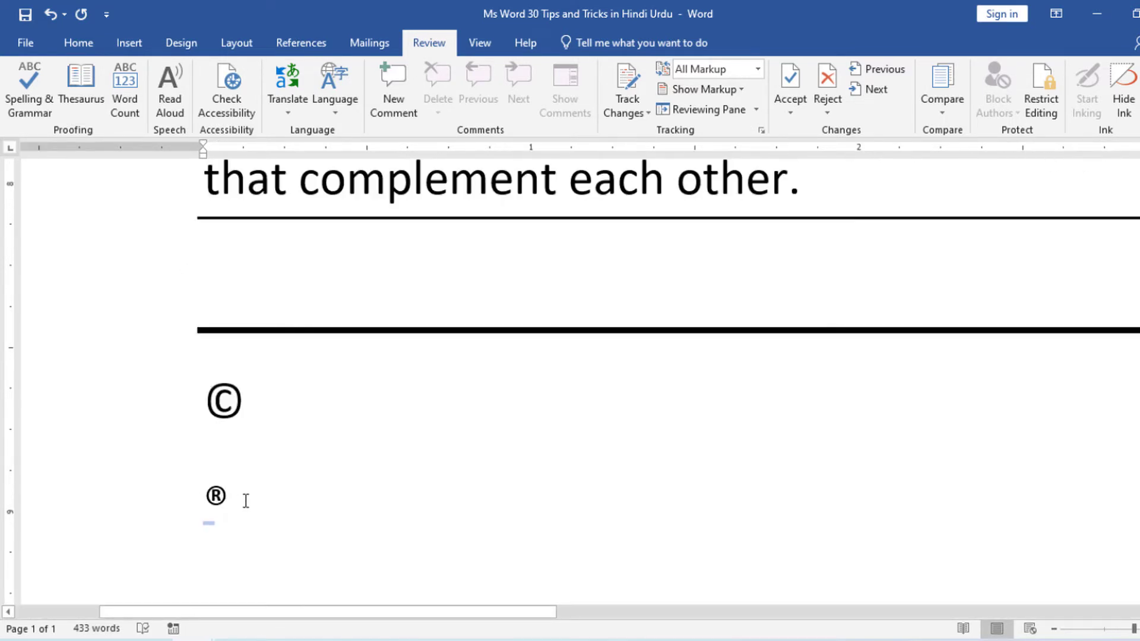
Insert a thin right arrow on the line below the registered symbol with -->.
scroll(217, 512, down, 3)
scroll(217, 511, down, 3)
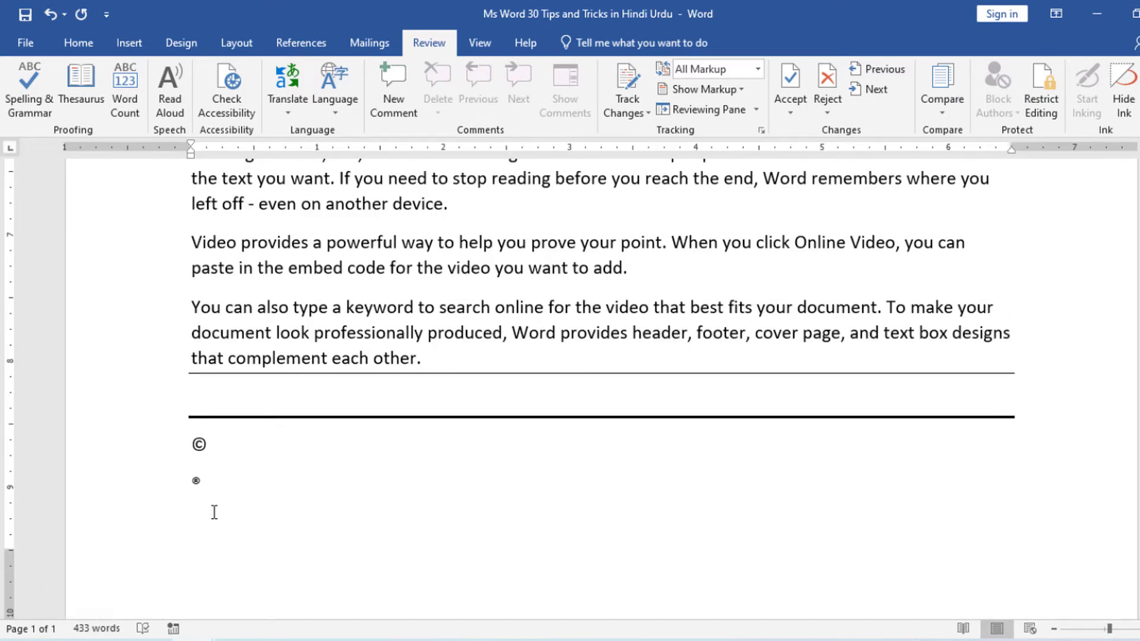
scroll(214, 512, down, 1)
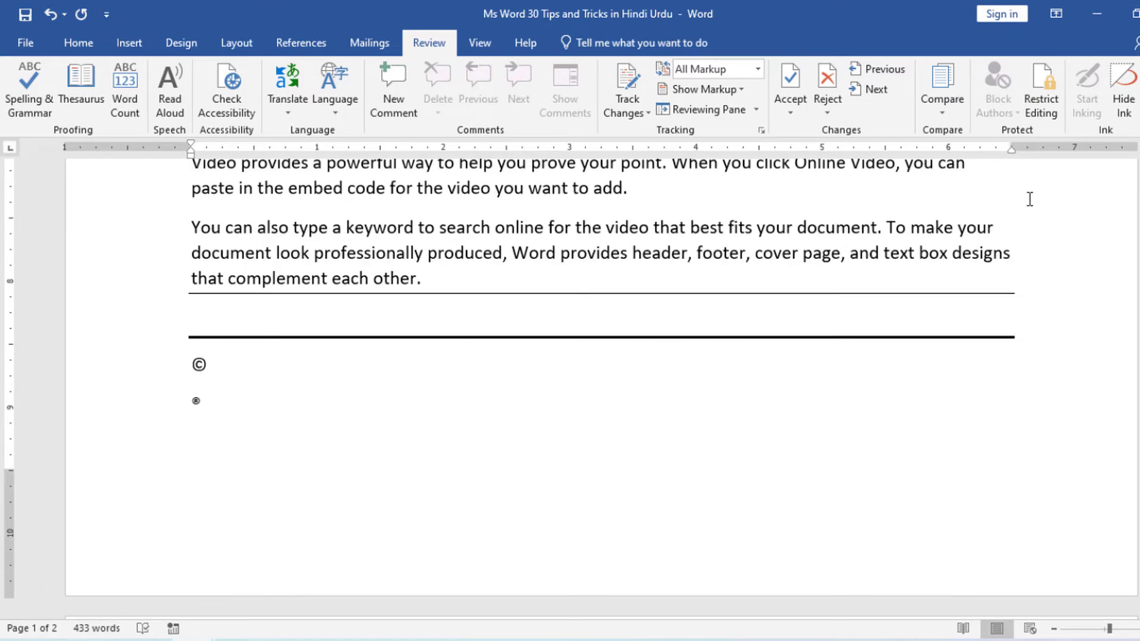
text(-->)
key(Return)
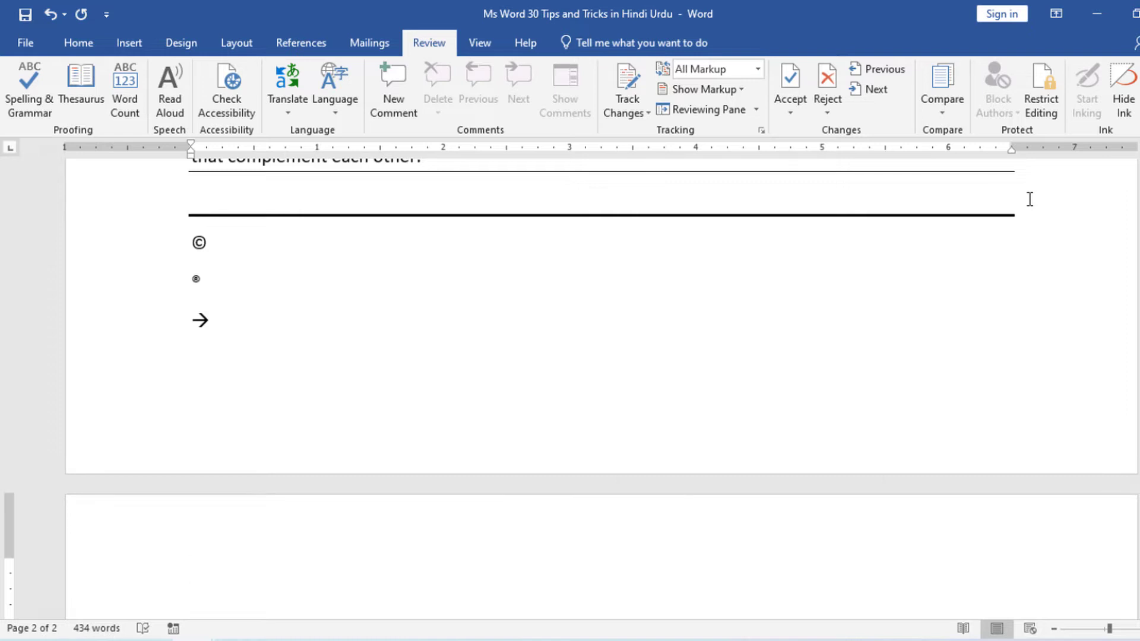
Insert a bold right arrow on the line after the thin arrow with ==>.
text(==)
key(BackSpace)
key(BackSpace)
text(==>)
key(Return)
scroll(1079, 172, down, 1)
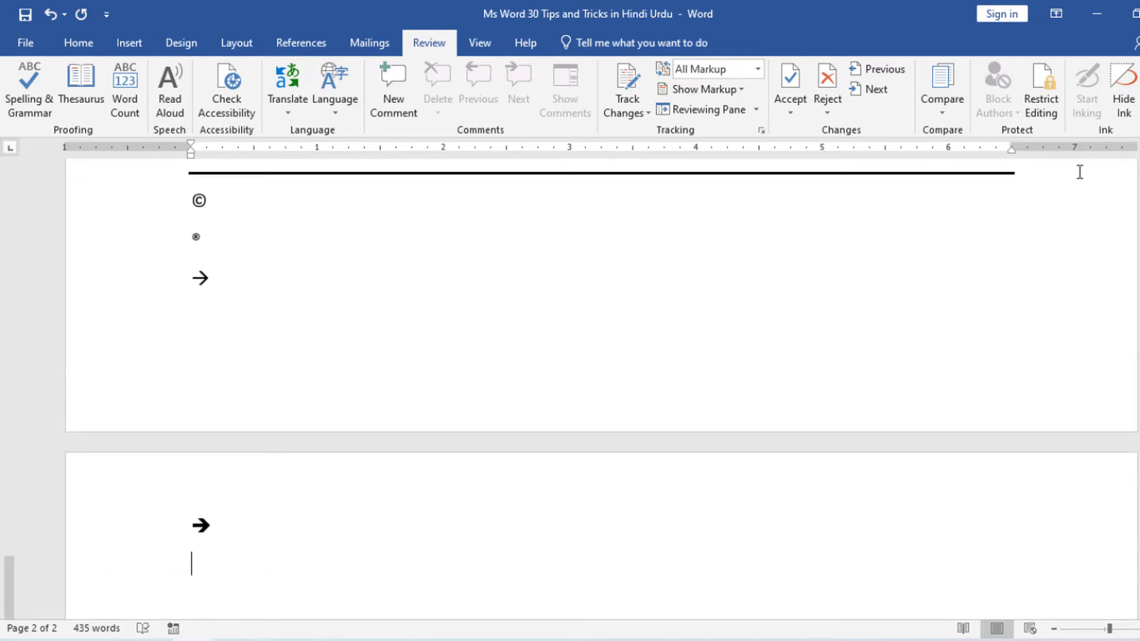
scroll(1080, 172, up, 3)
scroll(1084, 197, down, 7)
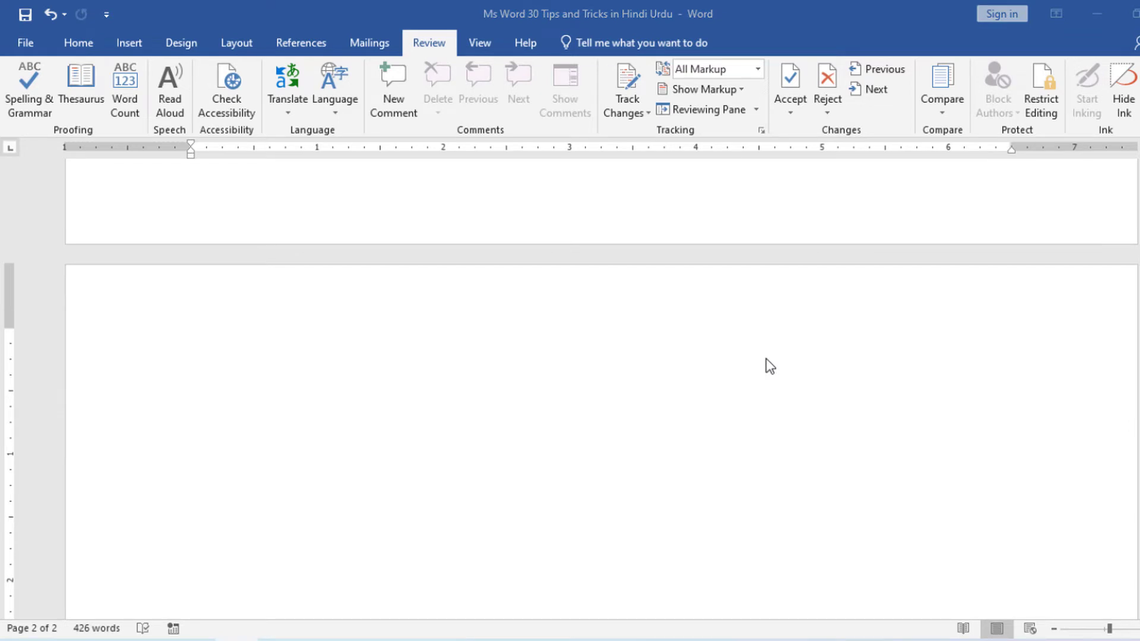
Create a one-row, four-column table at the top of page 2 from a line of plus signs and hyphens, with the last column widest.
click(172, 336)
text(+)
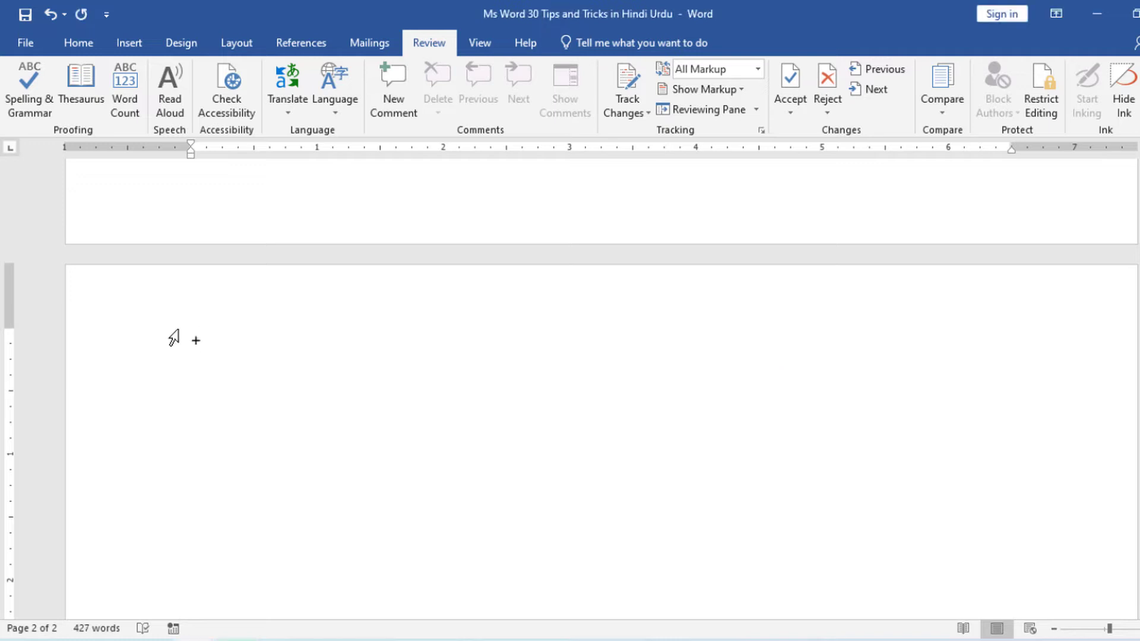
text(--------------------------=)
key(BackSpace)
text(+------------)
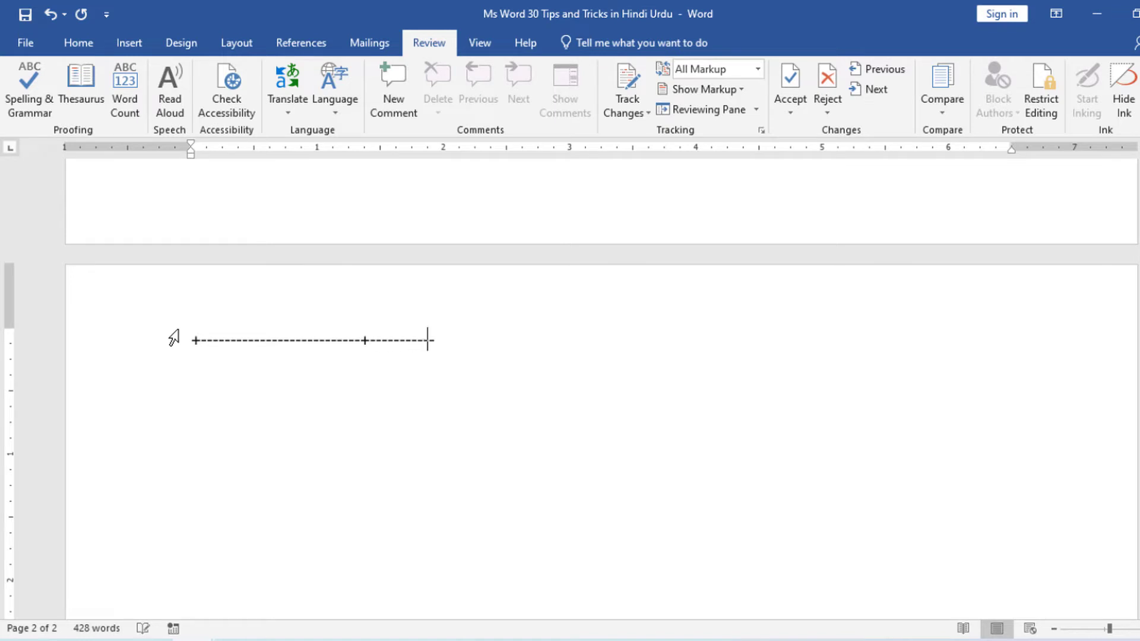
text(--------------+----------------)
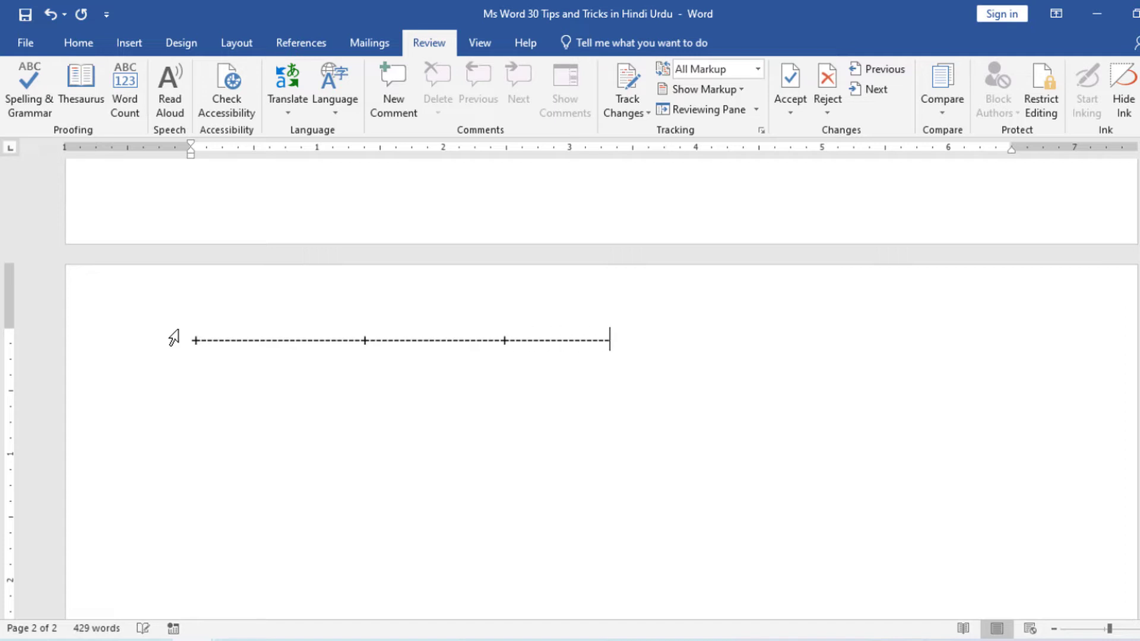
text(-----+----------------------=)
key(BackSpace)
text(+---)
text(----------------------------------------------------)
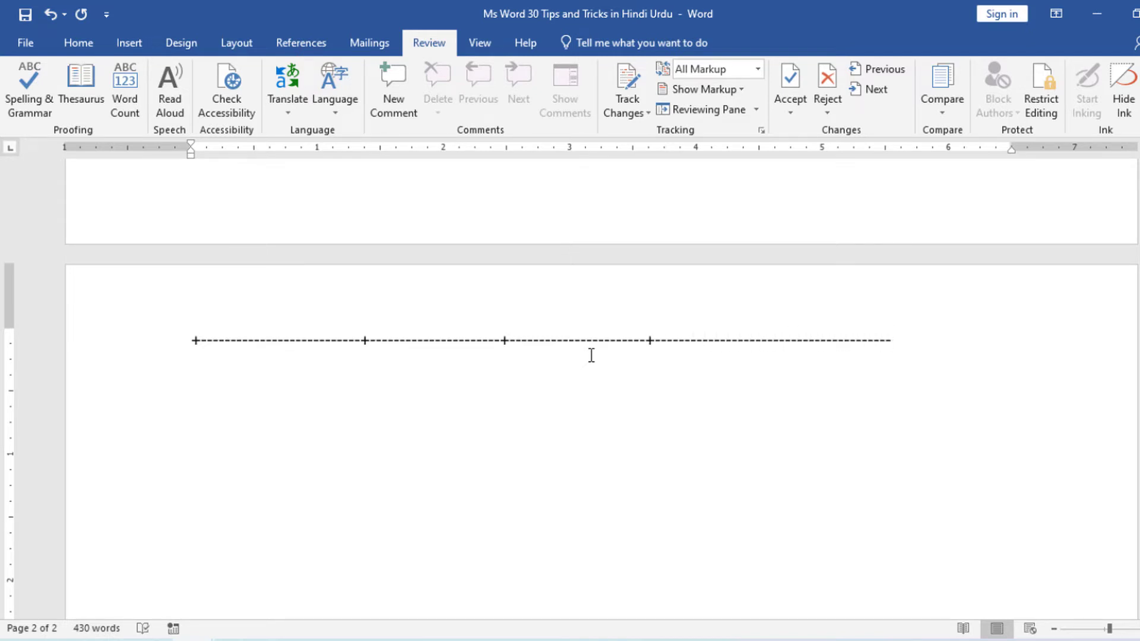
text(+)
key(Return)
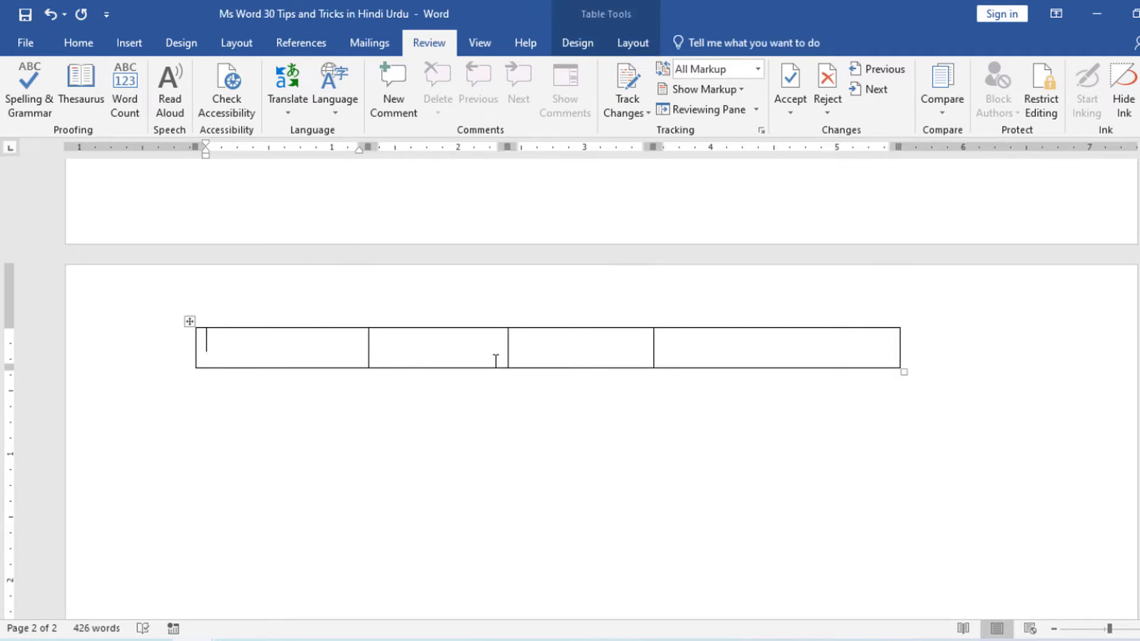
Add three more rows below the table's first row.
click(899, 333)
click(233, 357)
click(188, 367)
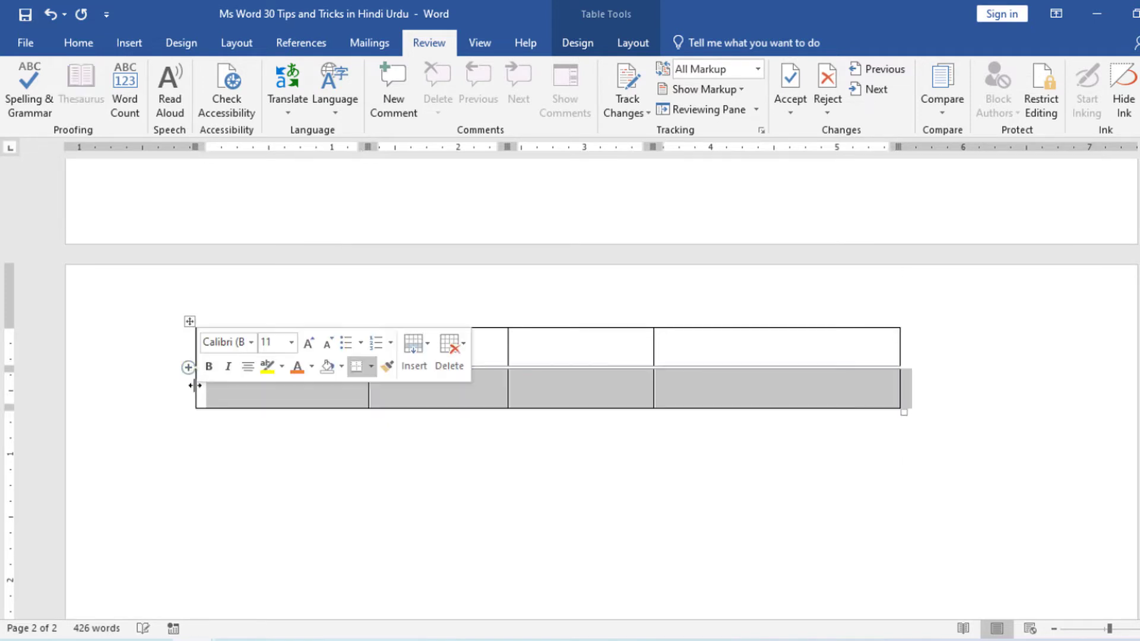
click(188, 408)
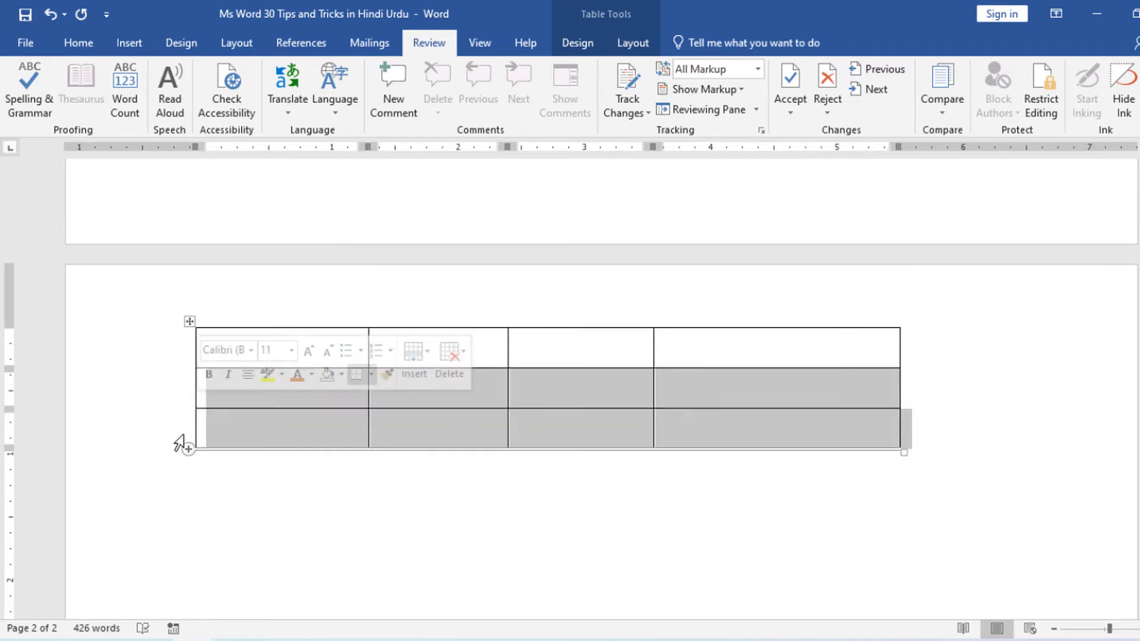
click(189, 448)
Fill the table's first row with the headings A, B, C and Total.
click(289, 355)
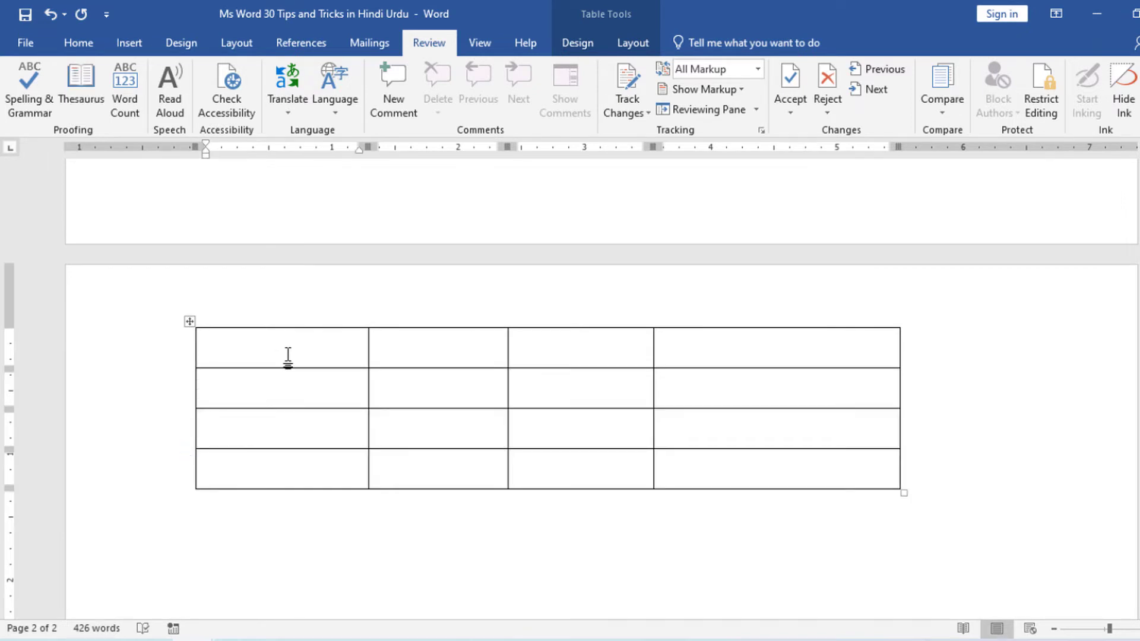
text(A)
click(422, 344)
text(B)
click(587, 349)
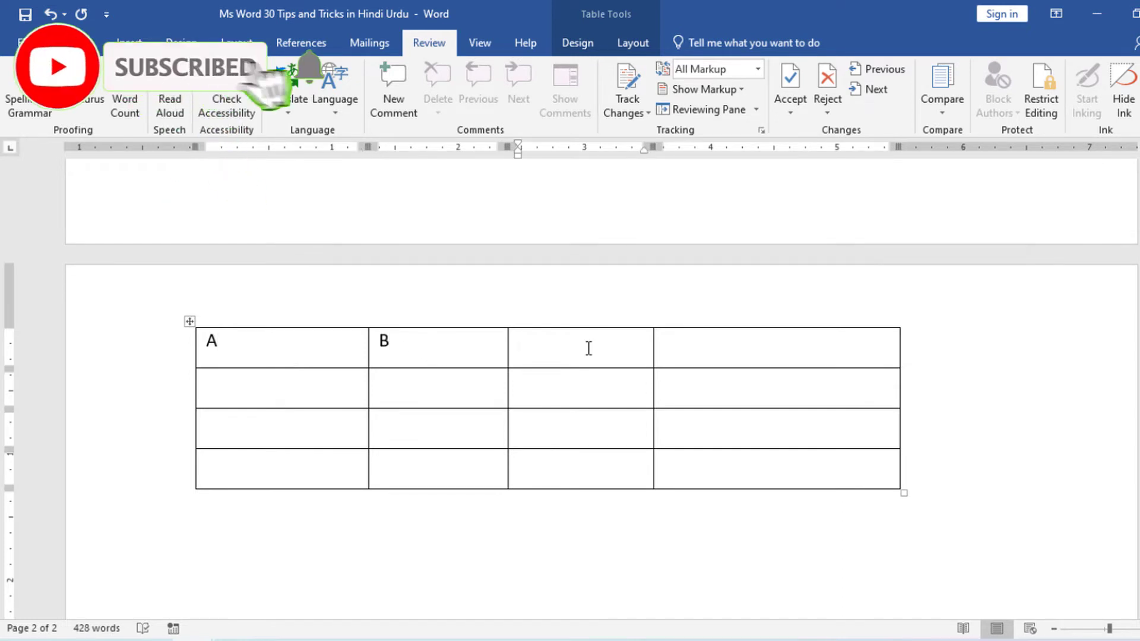
text(C)
click(687, 345)
text(Total)
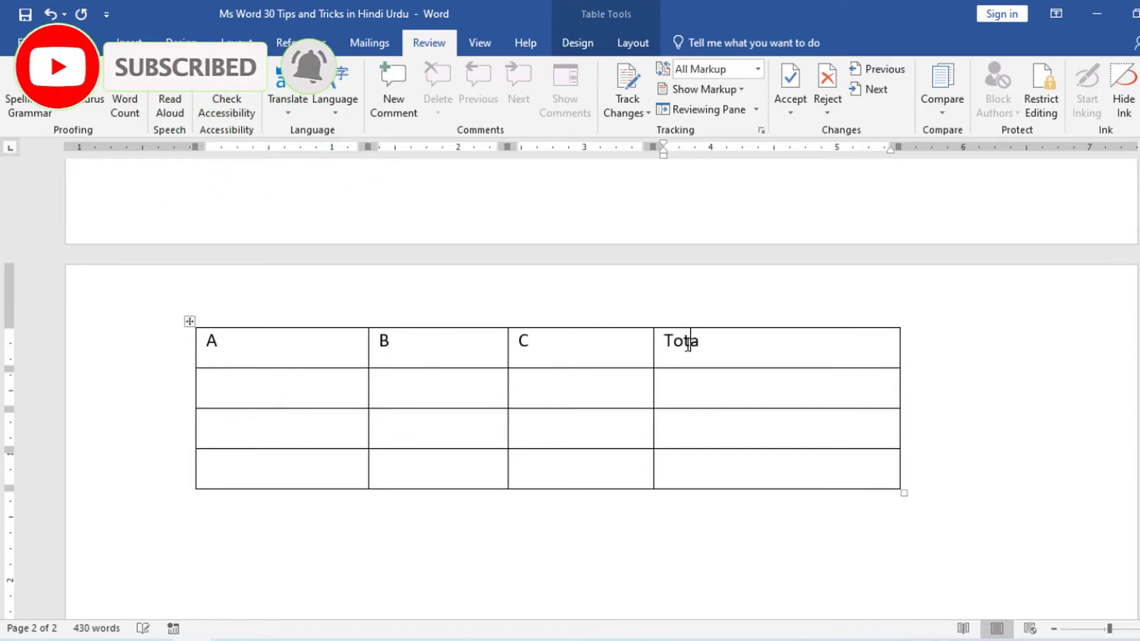
Enter 12, 14 and 25 under A, B and C in the table's second row.
click(265, 384)
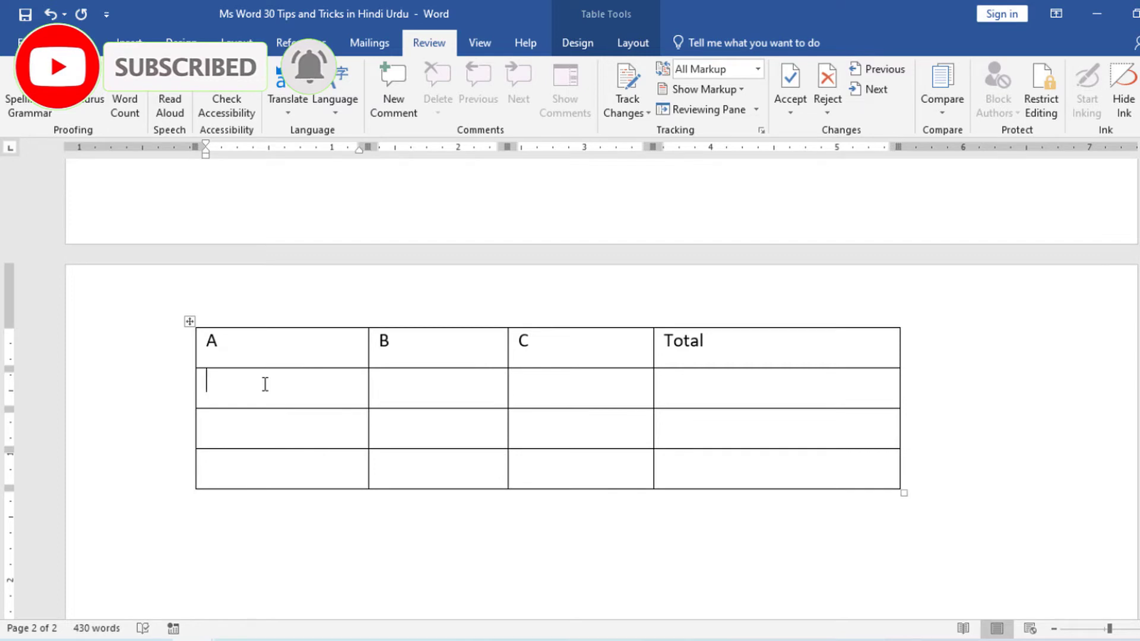
text(12)
scroll(397, 402, up, 1)
click(409, 448)
text(14)
click(552, 450)
text(25)
Enter 30, 45 and 31 under A, B and C in the table's third row.
click(237, 489)
text(30)
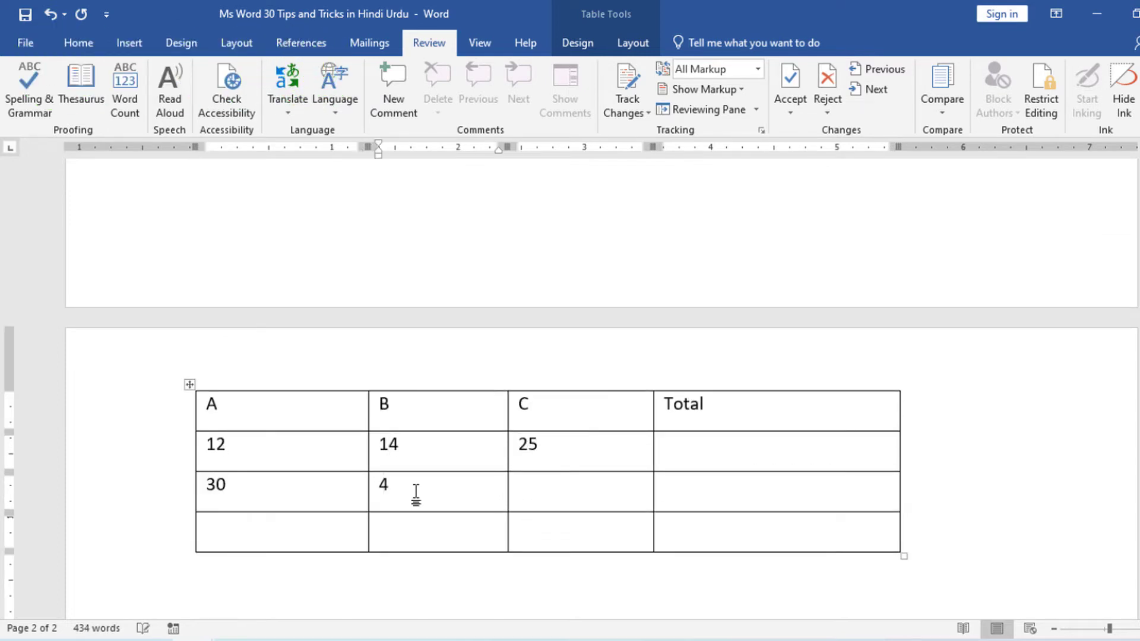
text(5)
click(529, 489)
text(31)
Enter 45, 20 and 23 under A, B and C in the table's fourth row.
click(253, 531)
text(45)
click(395, 522)
text(20)
click(527, 525)
text(23)
Insert a field with the code =sum(left) in the second row's Total cell and update it to calculate the sum.
click(687, 455)
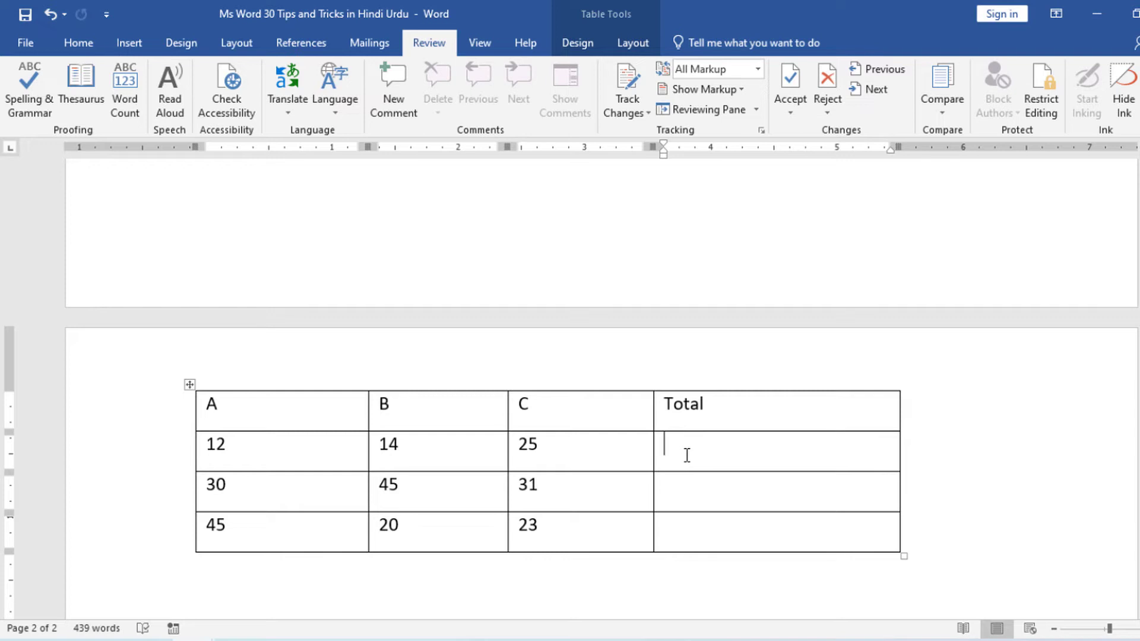
key(ctrl+F9)
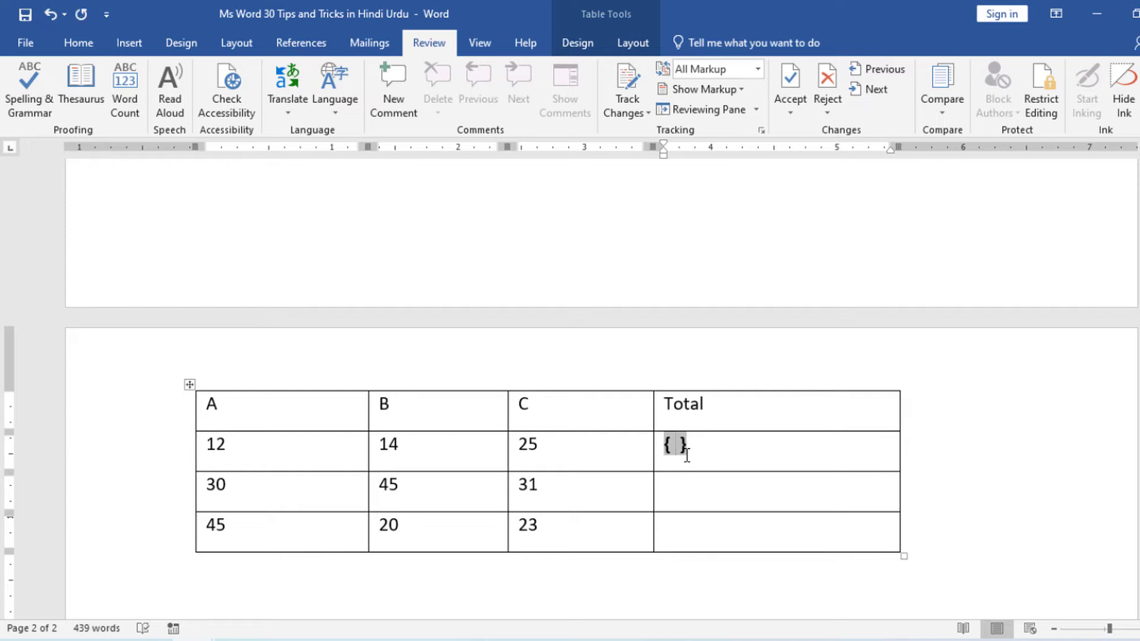
text(=sum )
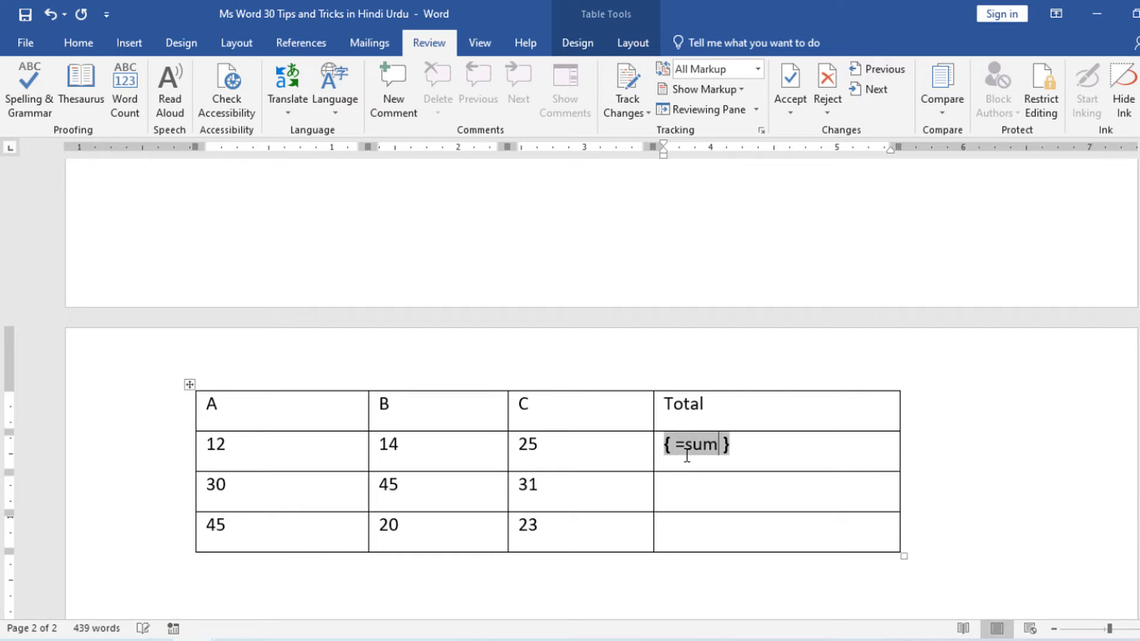
text((left))
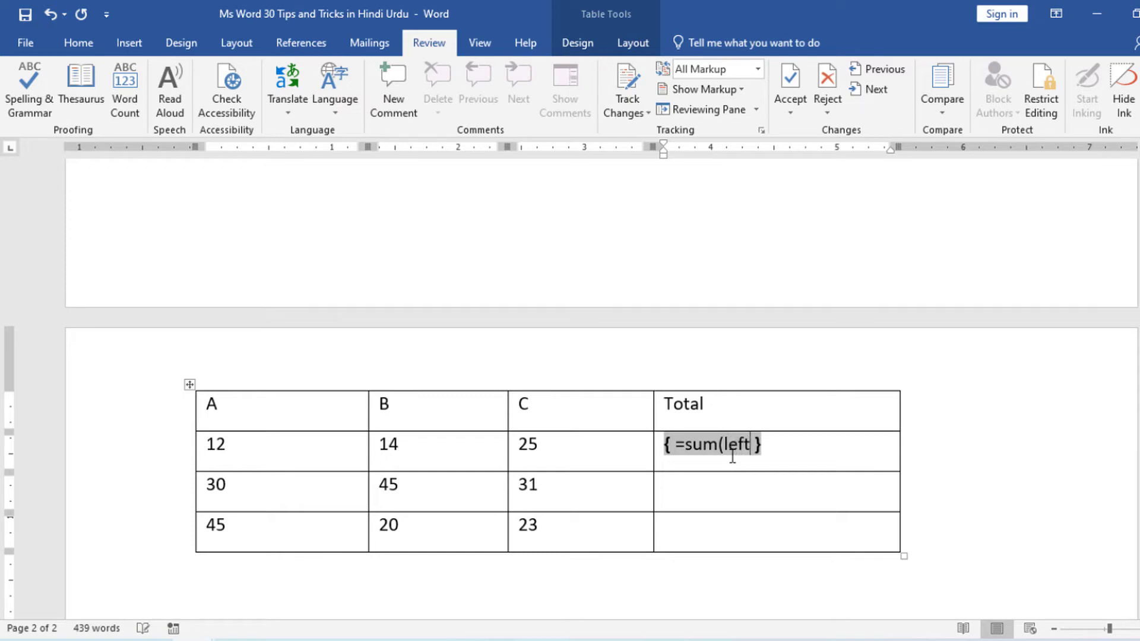
key(F9)
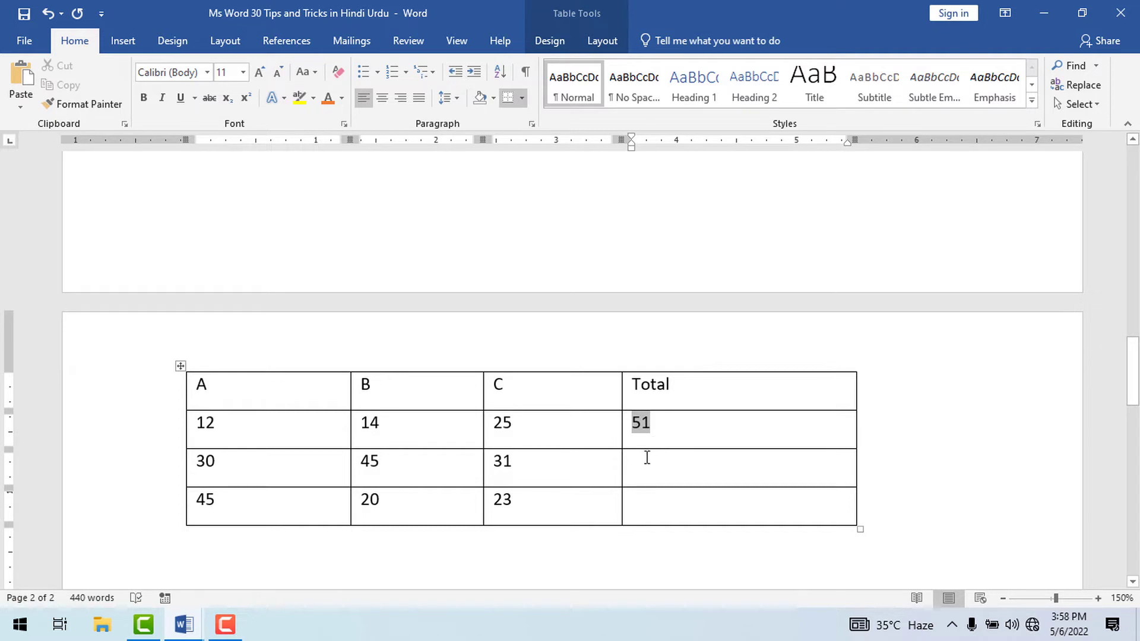
Insert the table formula =SUM(left) in the third row's Total cell.
click(647, 457)
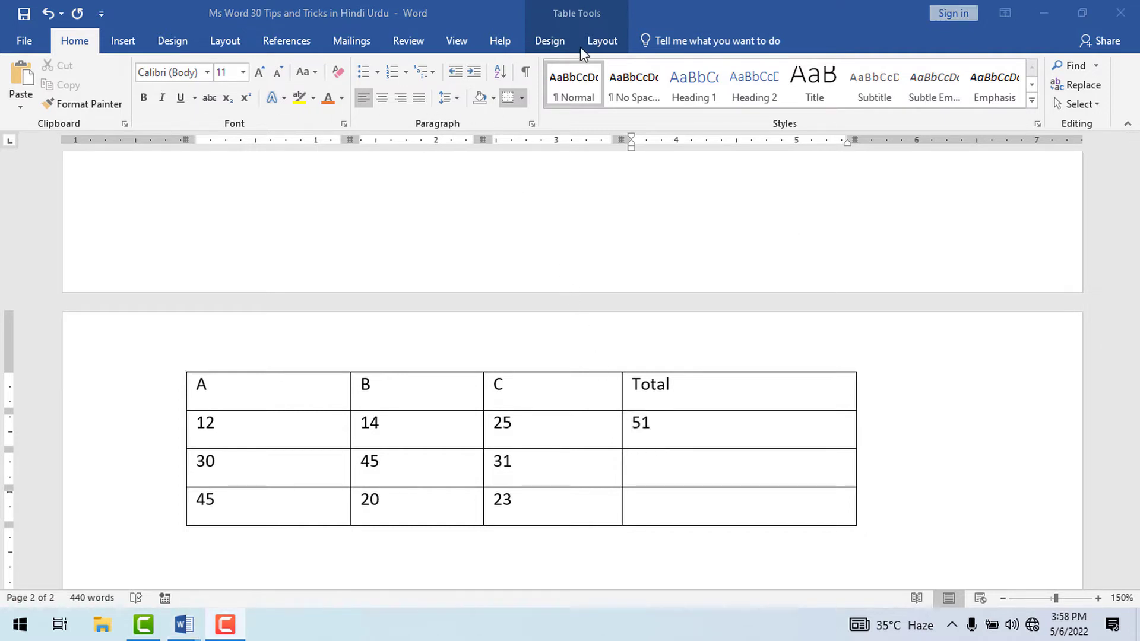
click(601, 41)
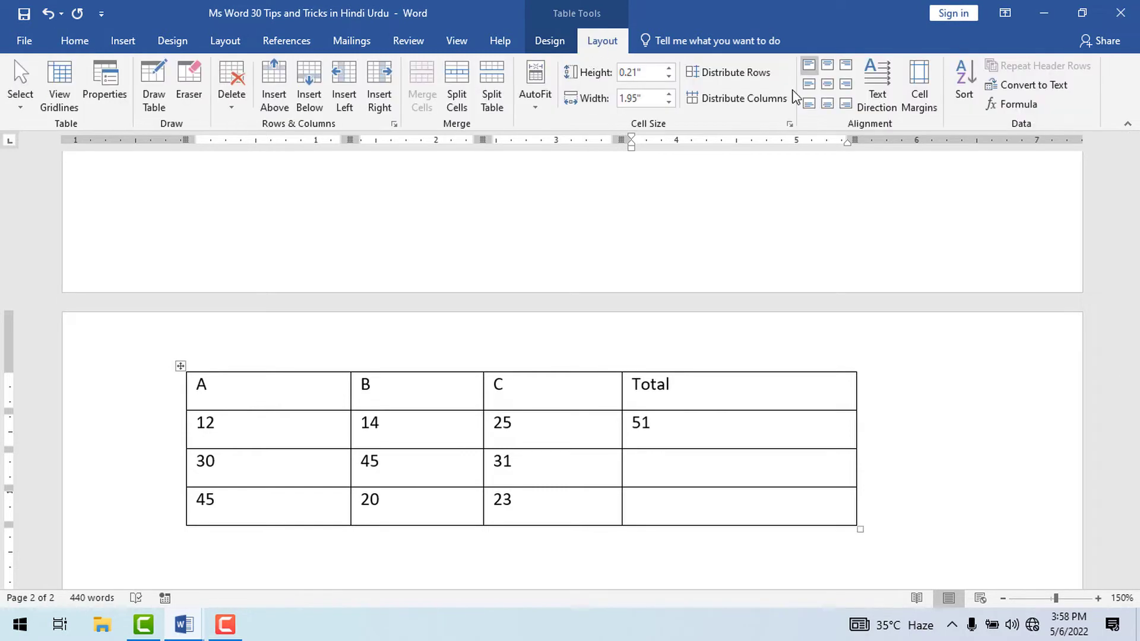
click(1002, 109)
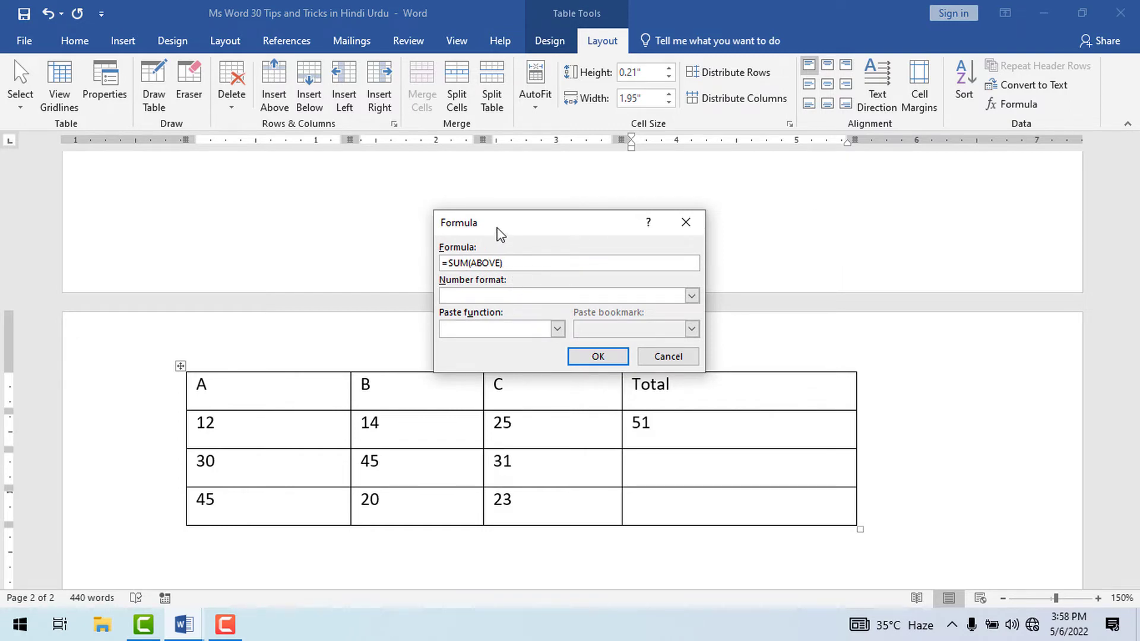
drag(499, 233, 783, 397)
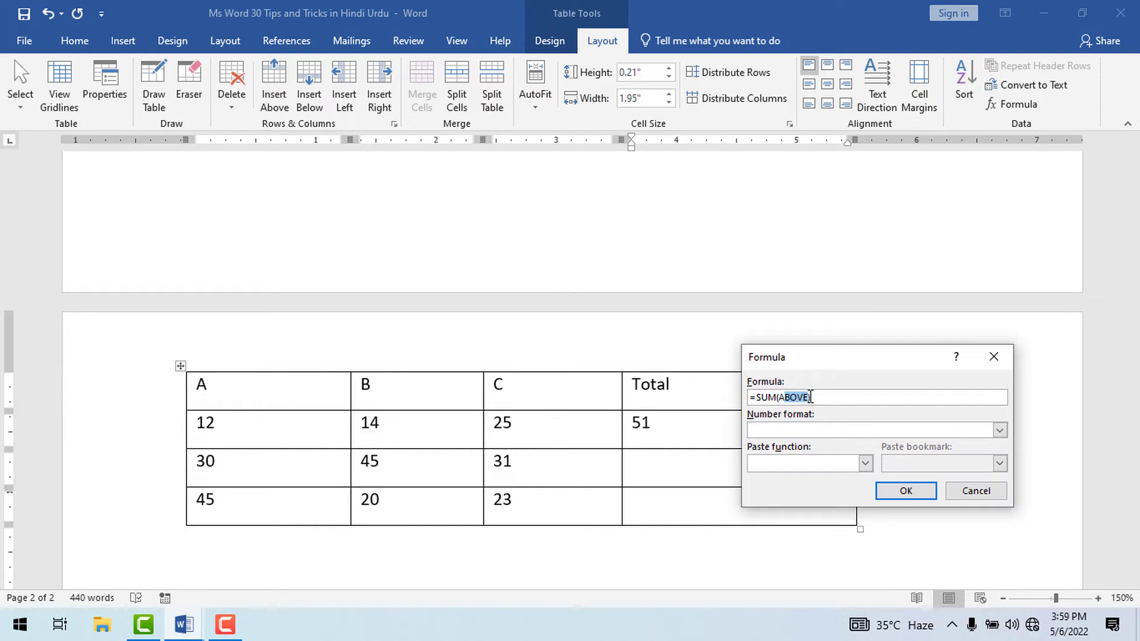
key(BackSpace)
key(BackSpace)
text(left))
click(924, 491)
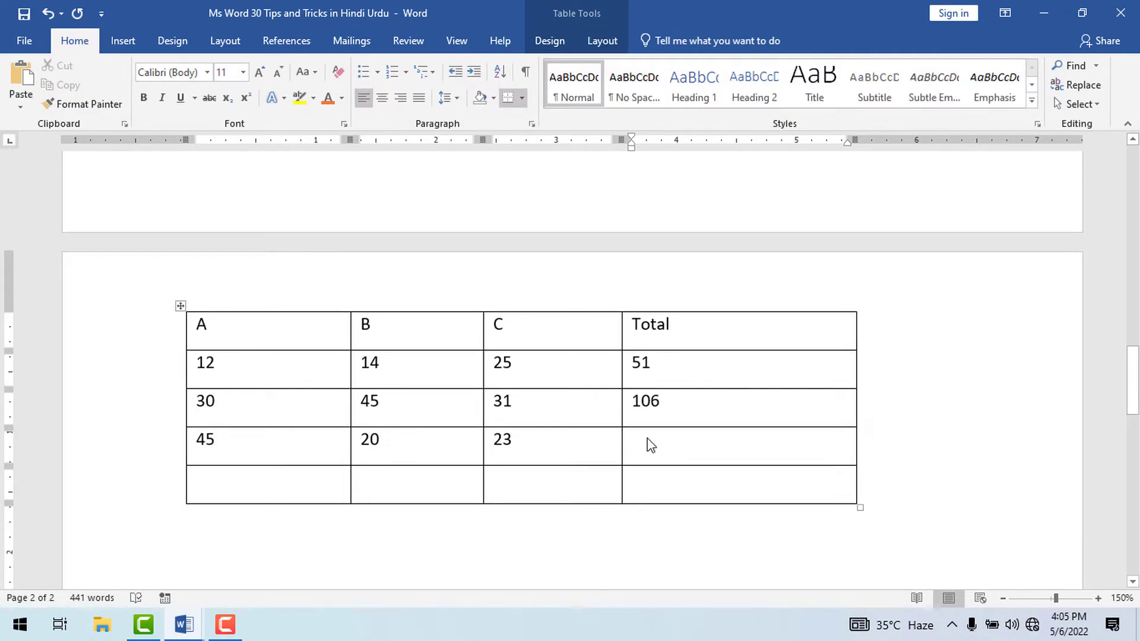
Insert a SUM formula adding only cells A4 and C4 in the fourth row's Total cell, and check the two summed cells.
click(651, 445)
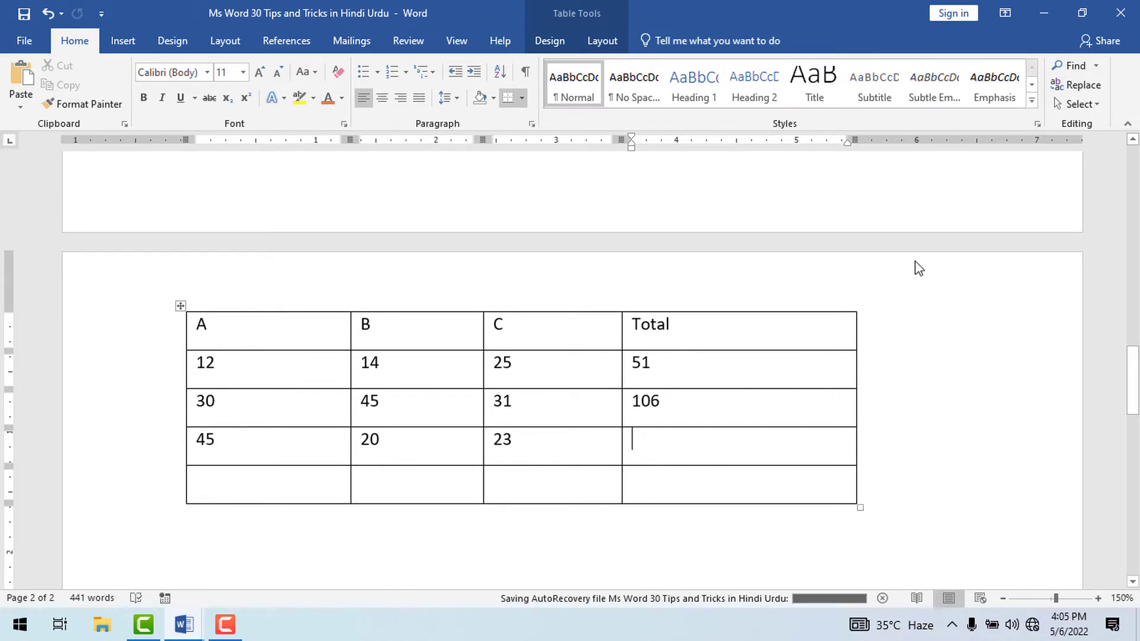
click(602, 40)
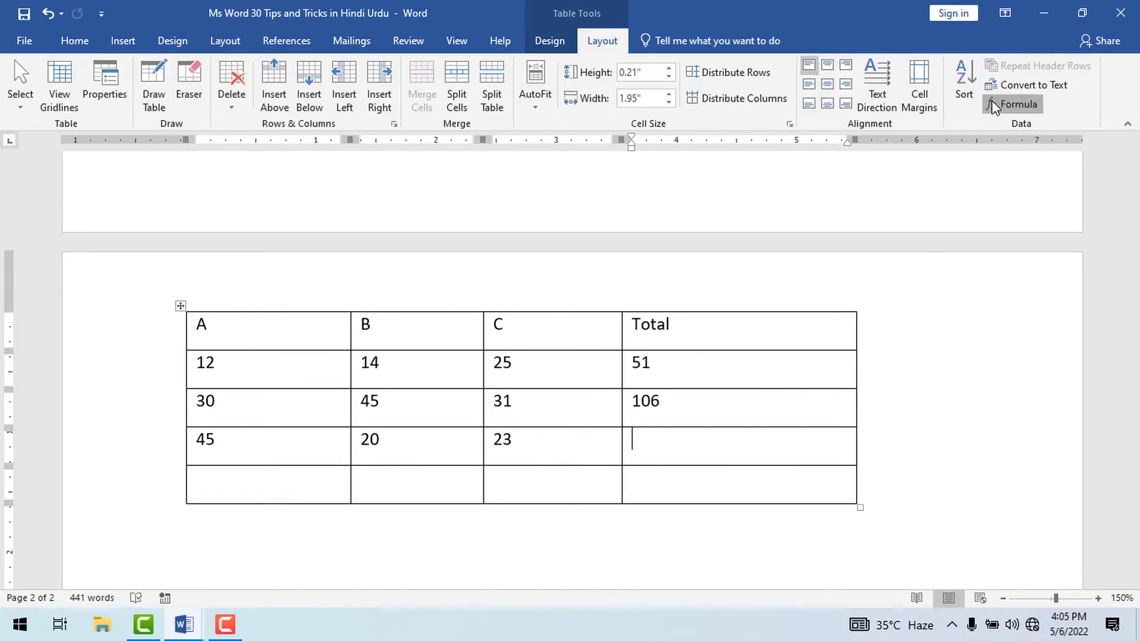
click(1011, 104)
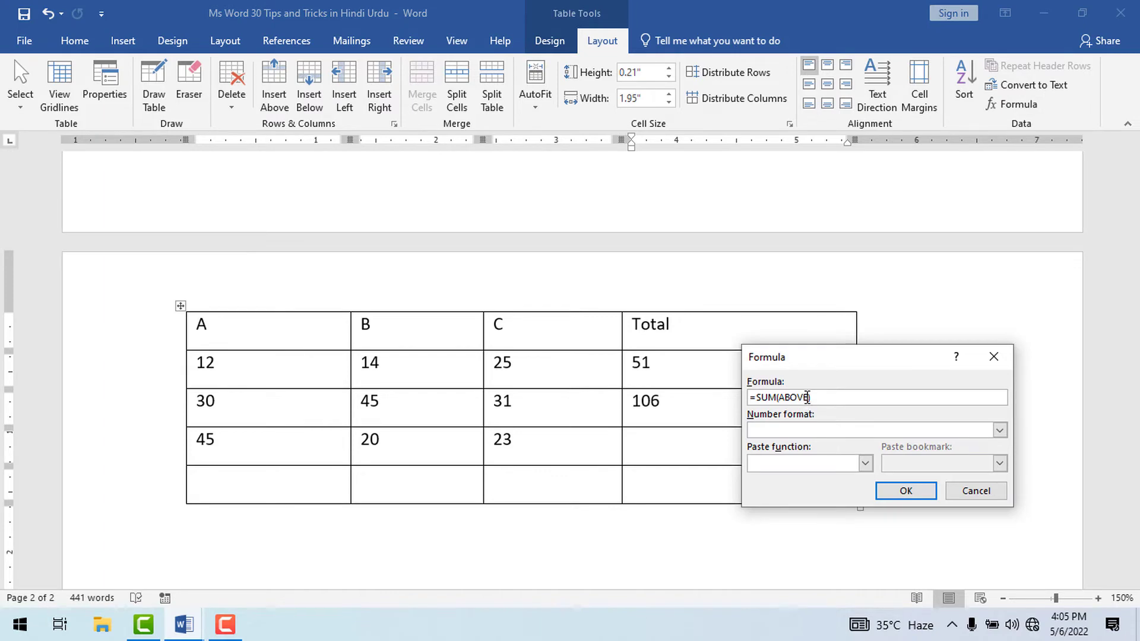
double_click(796, 398)
text(A)
text(C4)
key(Return)
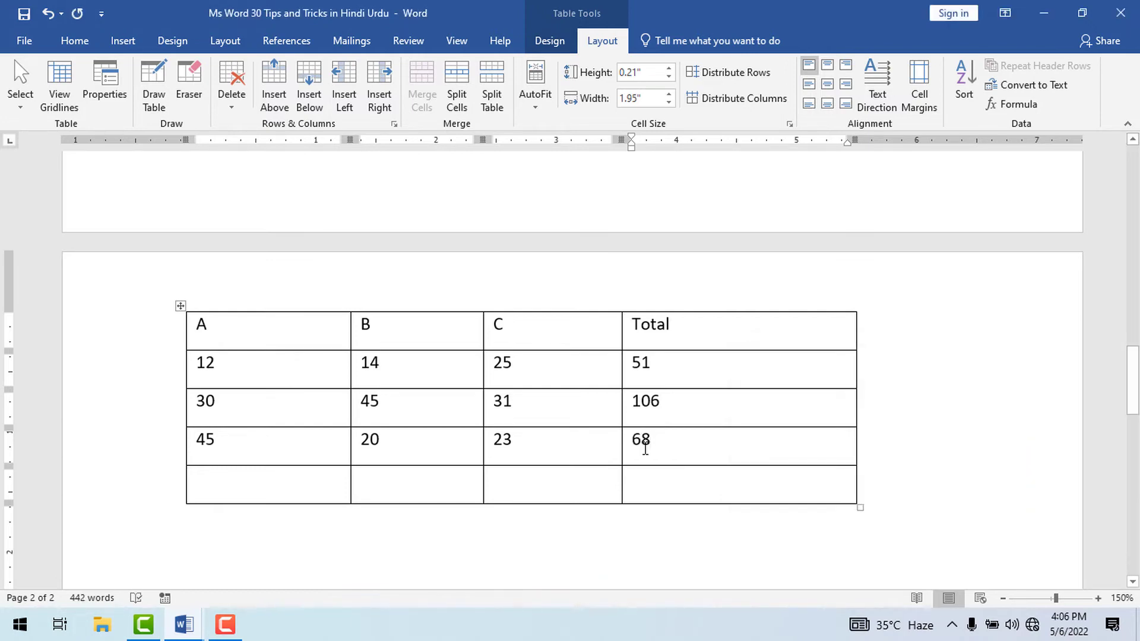
drag(205, 442, 214, 442)
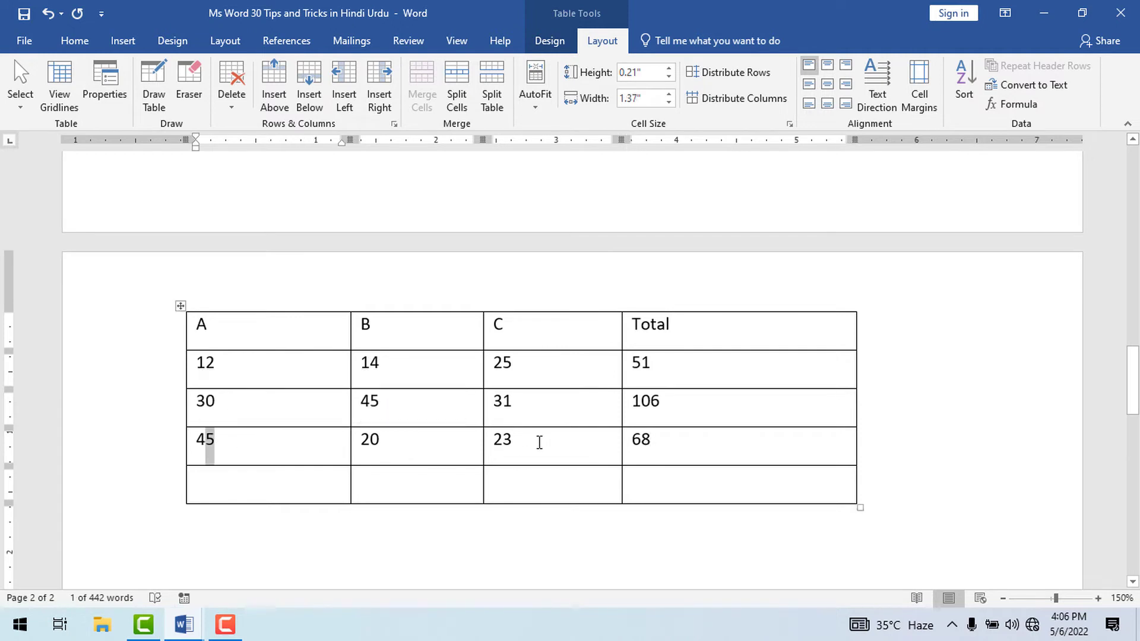
drag(539, 442, 502, 442)
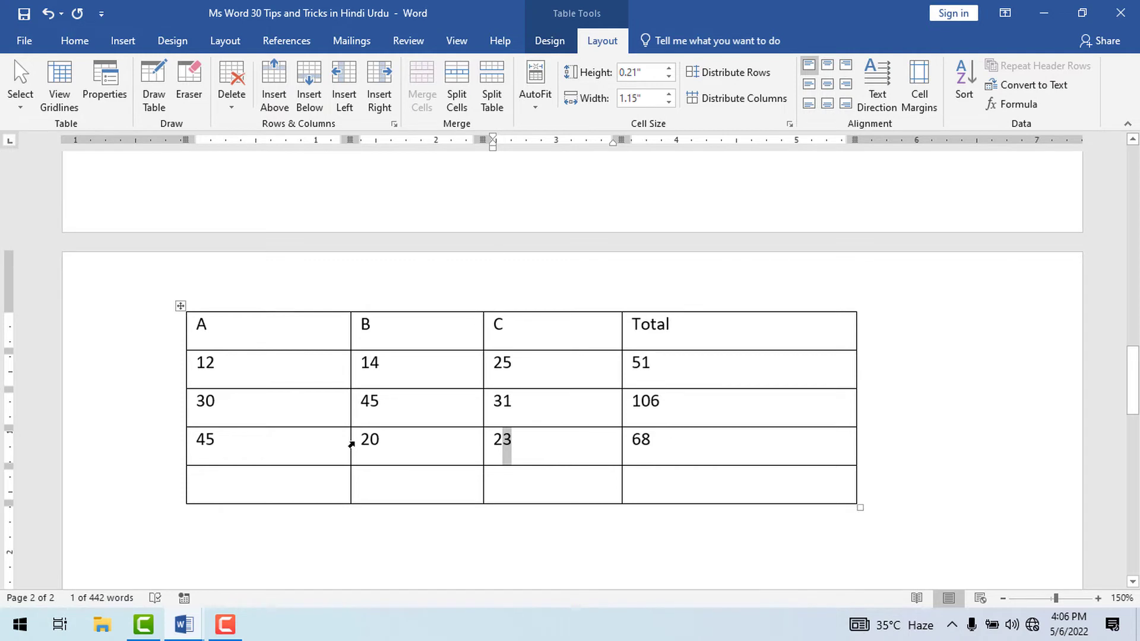
Insert the formula =SUM(ABOVE) in column A's empty bottom-row cell.
click(220, 483)
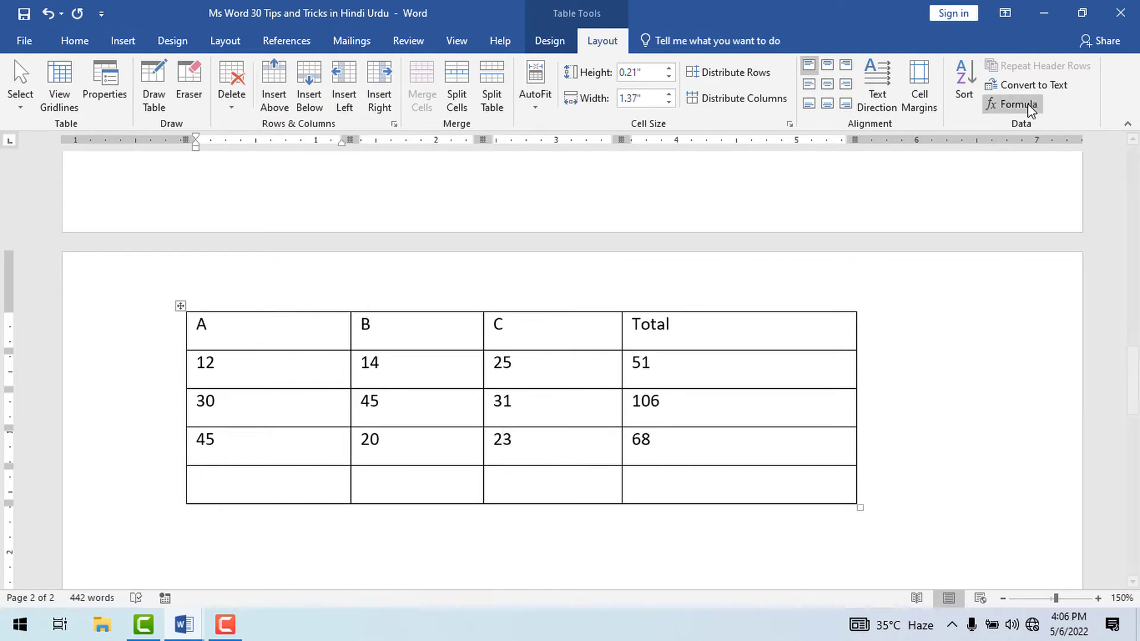
click(1016, 105)
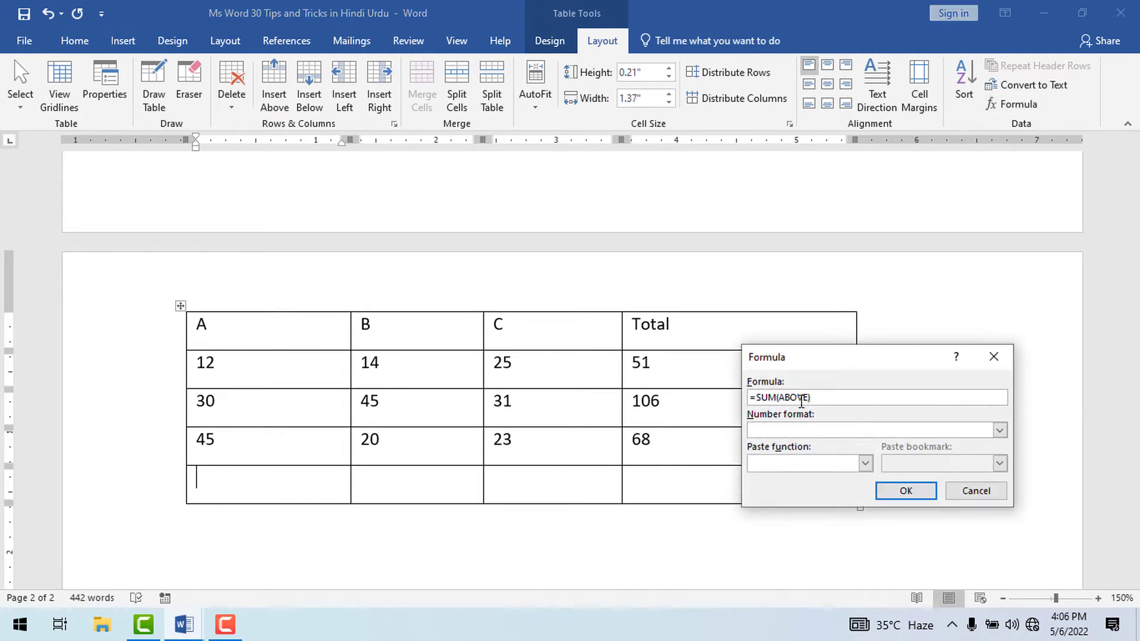
click(897, 488)
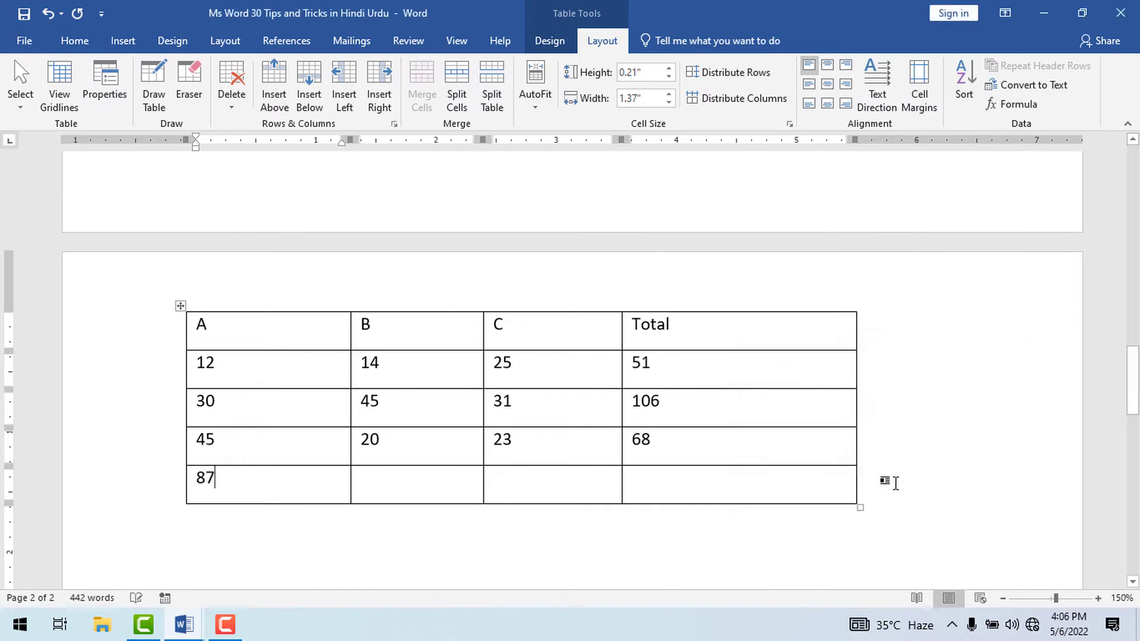
Fill the bottom row with the column sums 79, 79 and 225 under B, C and Total.
click(383, 478)
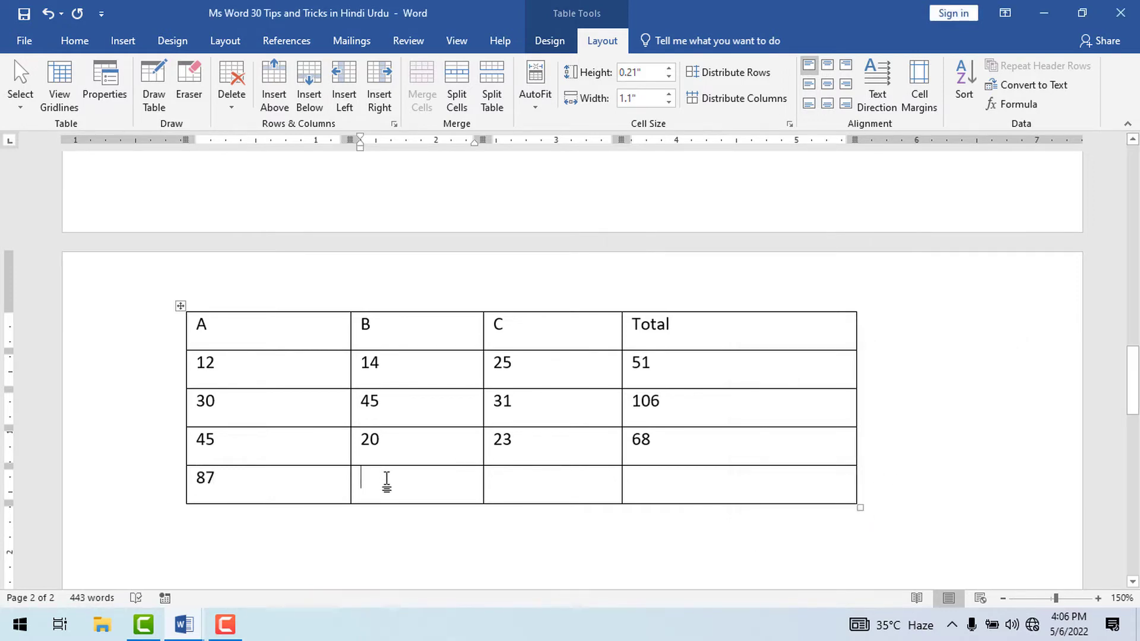
text(79)
click(521, 483)
key(ctrl+g)
click(754, 362)
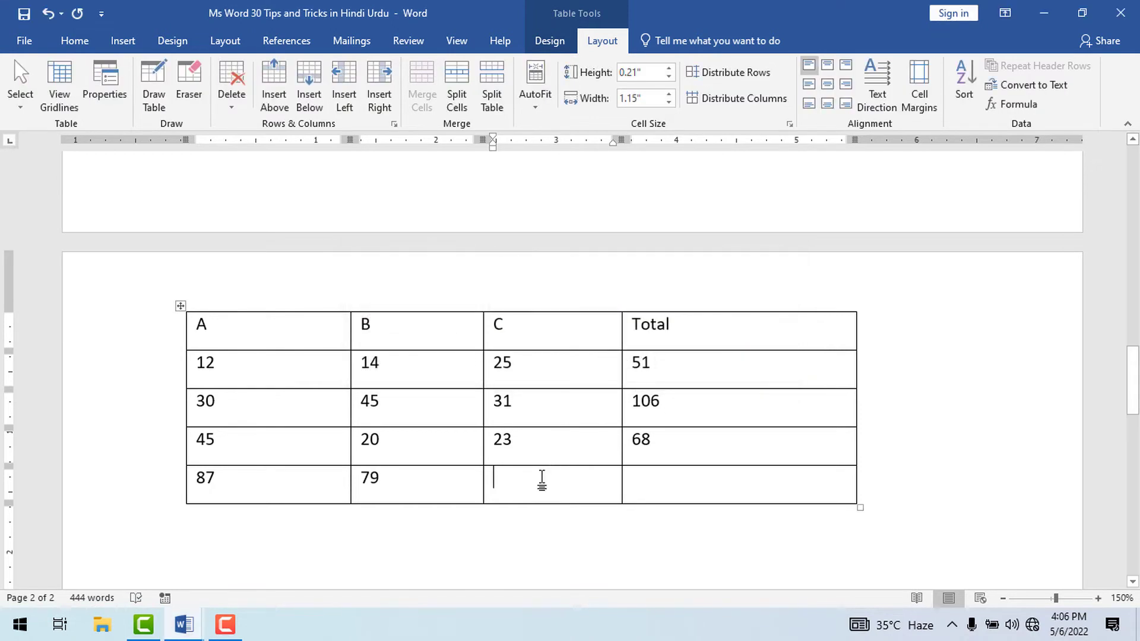
text(79)
click(652, 485)
text(225)
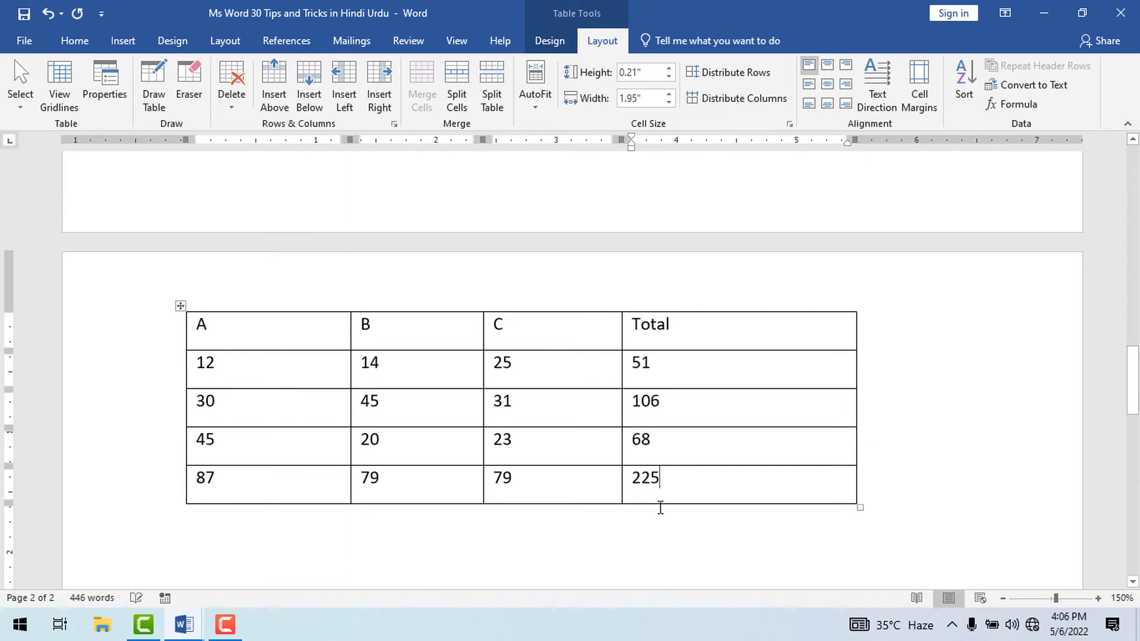
click(660, 508)
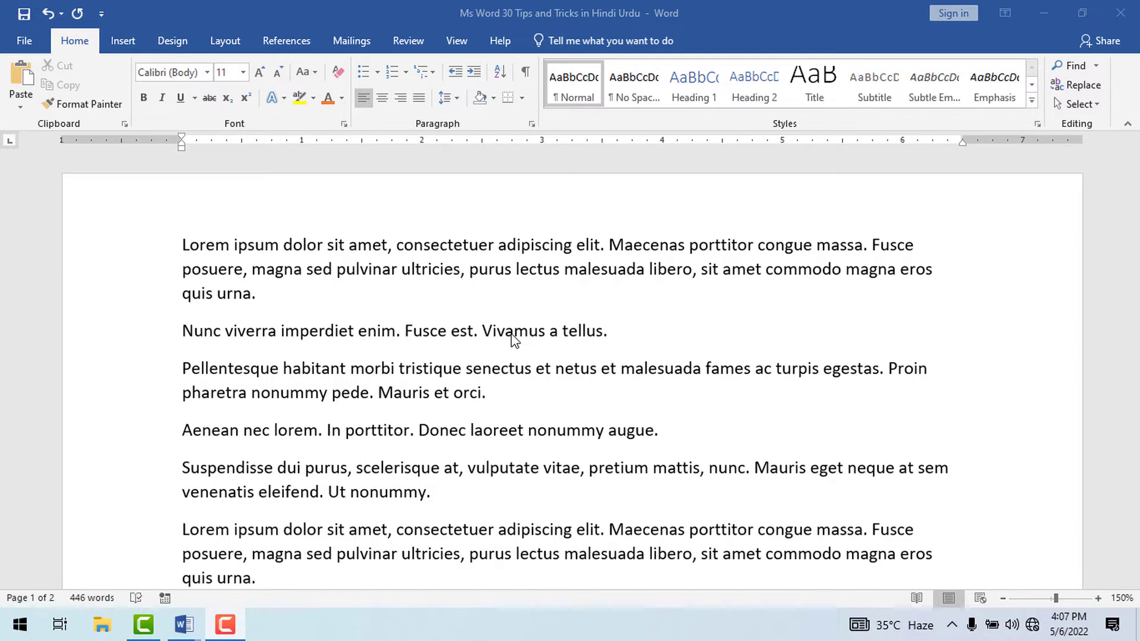
Select a vertical block of text across the first paragraphs, from "sit amet" downward, and apply orange font colour and yellow highlighting.
click(328, 243)
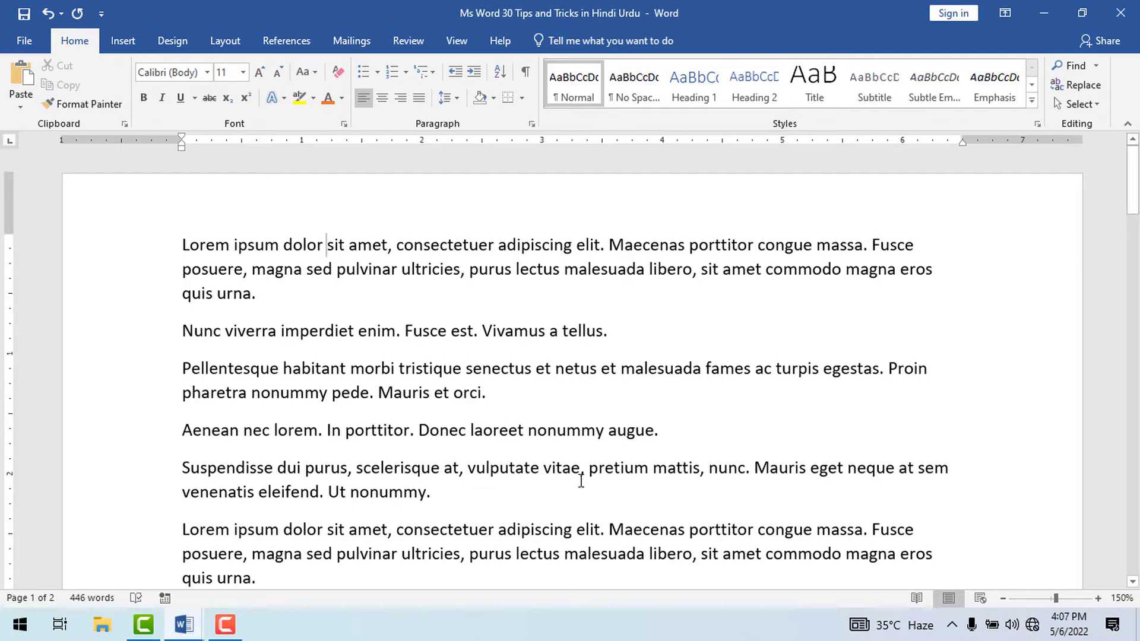
alt+shift+click(657, 558)
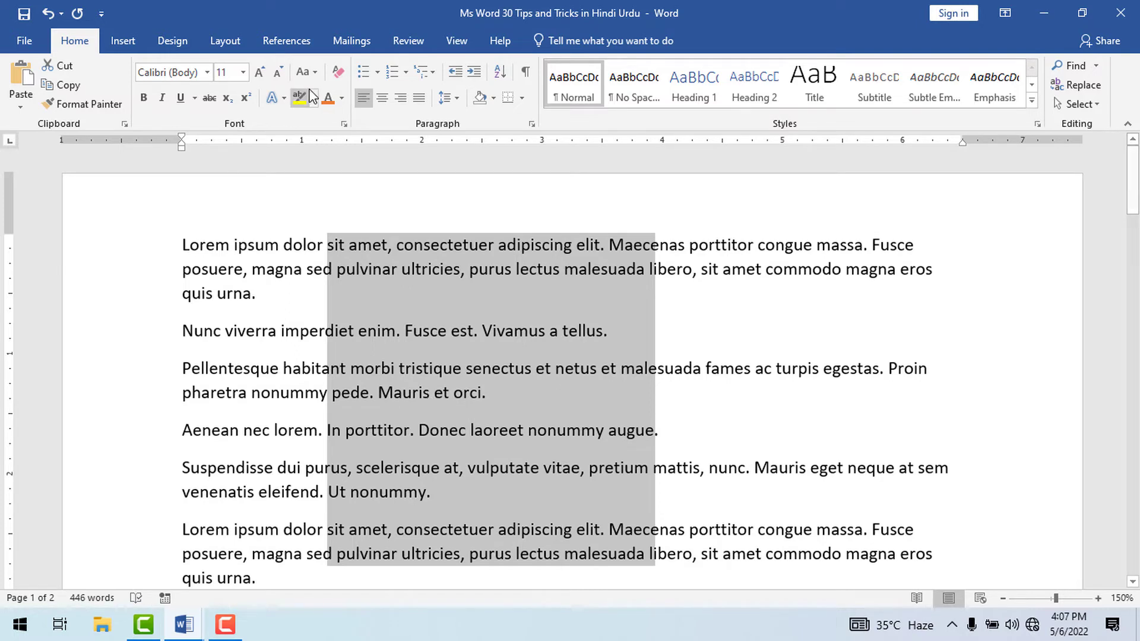
click(327, 99)
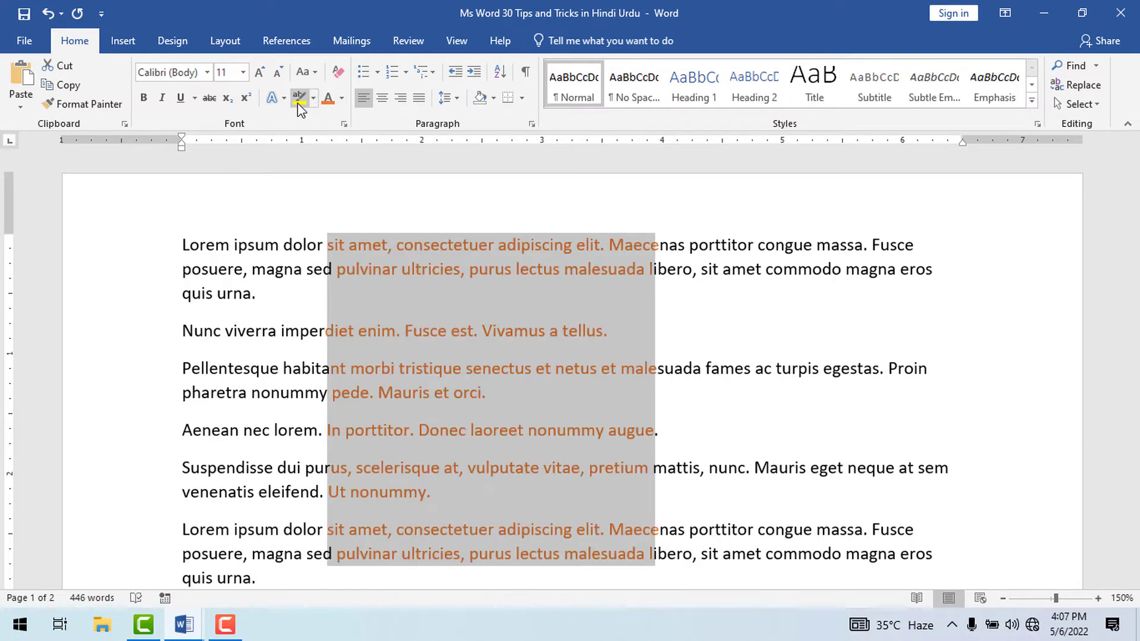
click(298, 98)
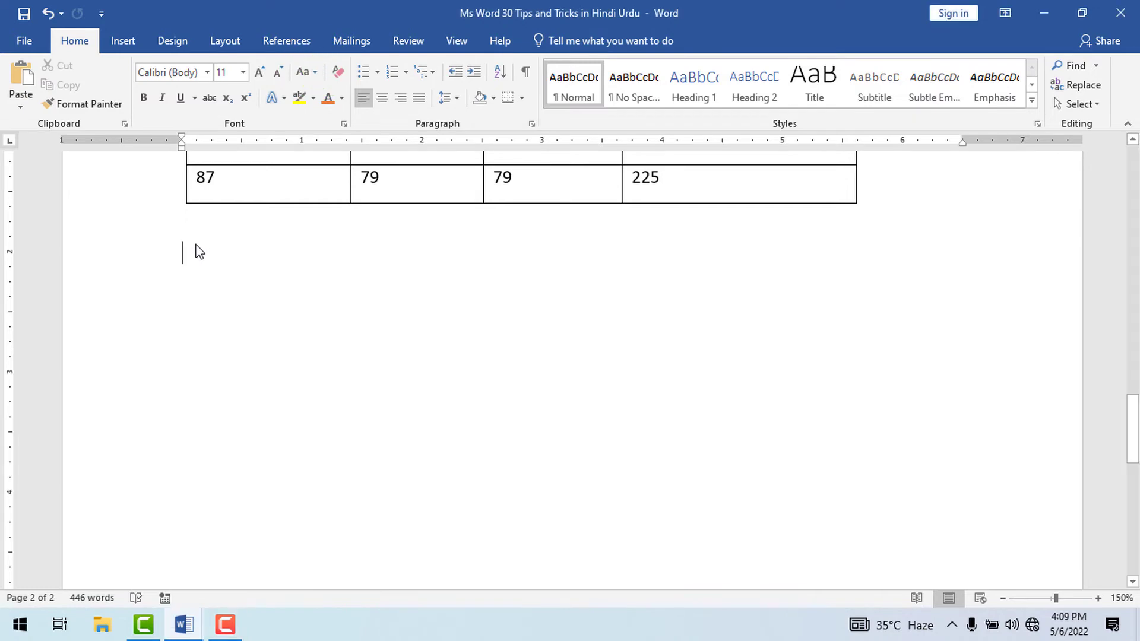
Add the Calculate command from All Commands to the Quick Access Toolbar for all documents.
click(101, 13)
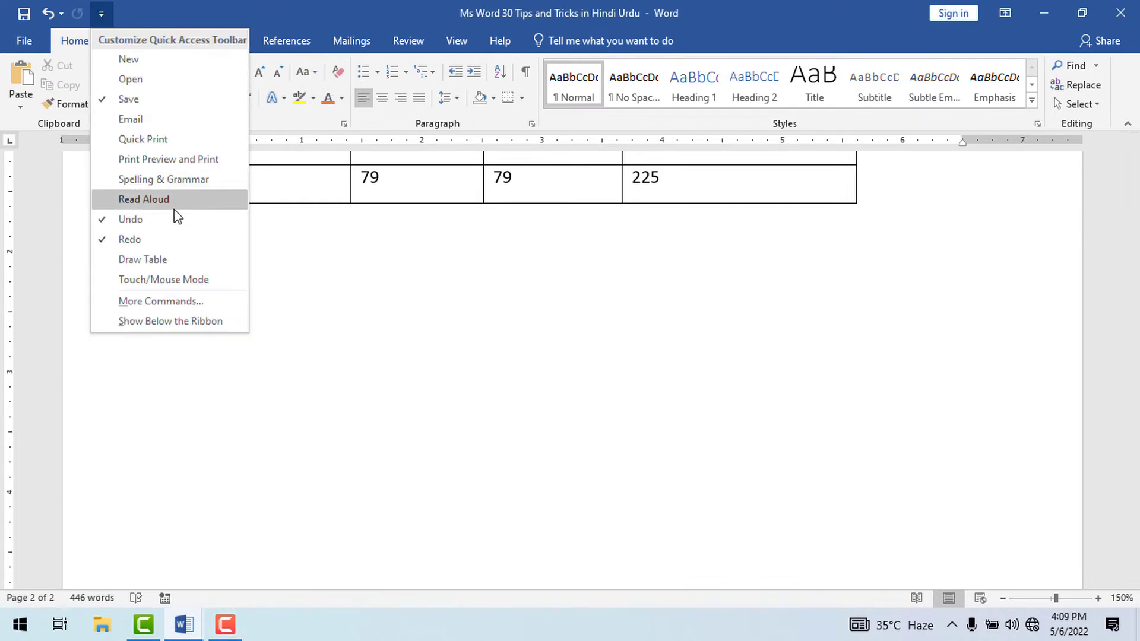
click(169, 301)
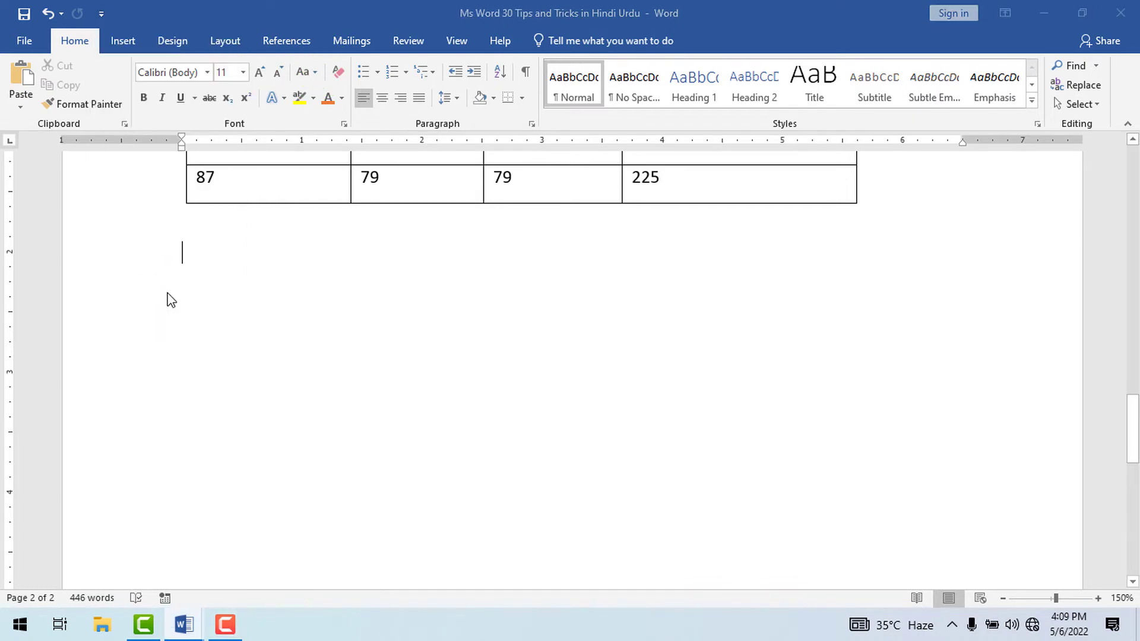
click(482, 120)
click(475, 163)
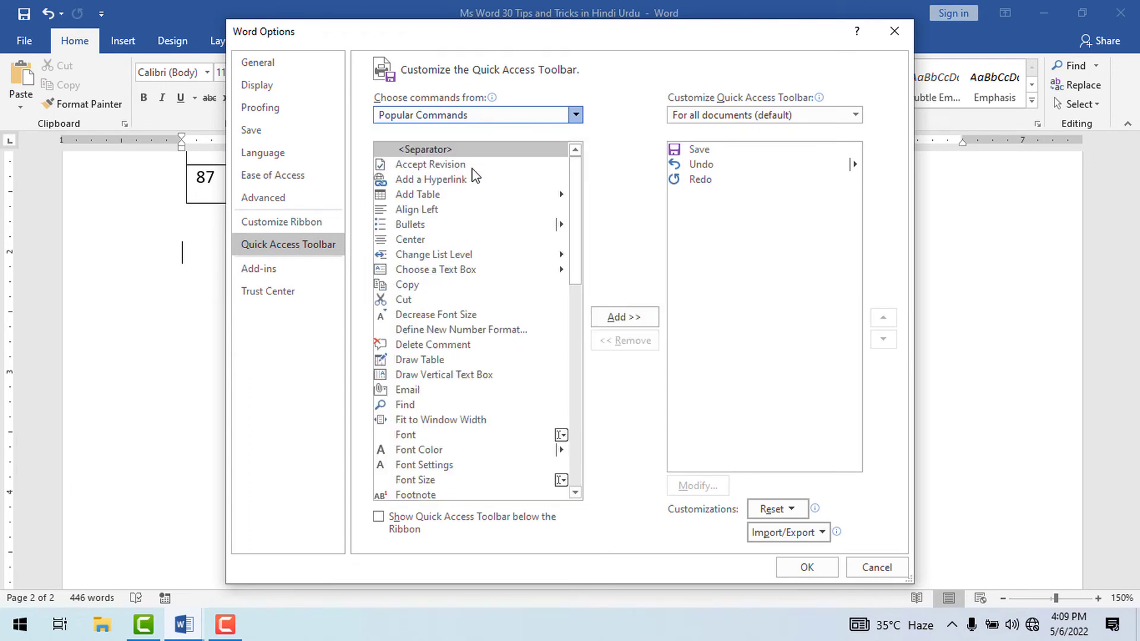
click(580, 210)
mouse_move(579, 206)
mouse_down()
mouse_move(578, 216)
mouse_move(578, 204)
mouse_up()
click(468, 256)
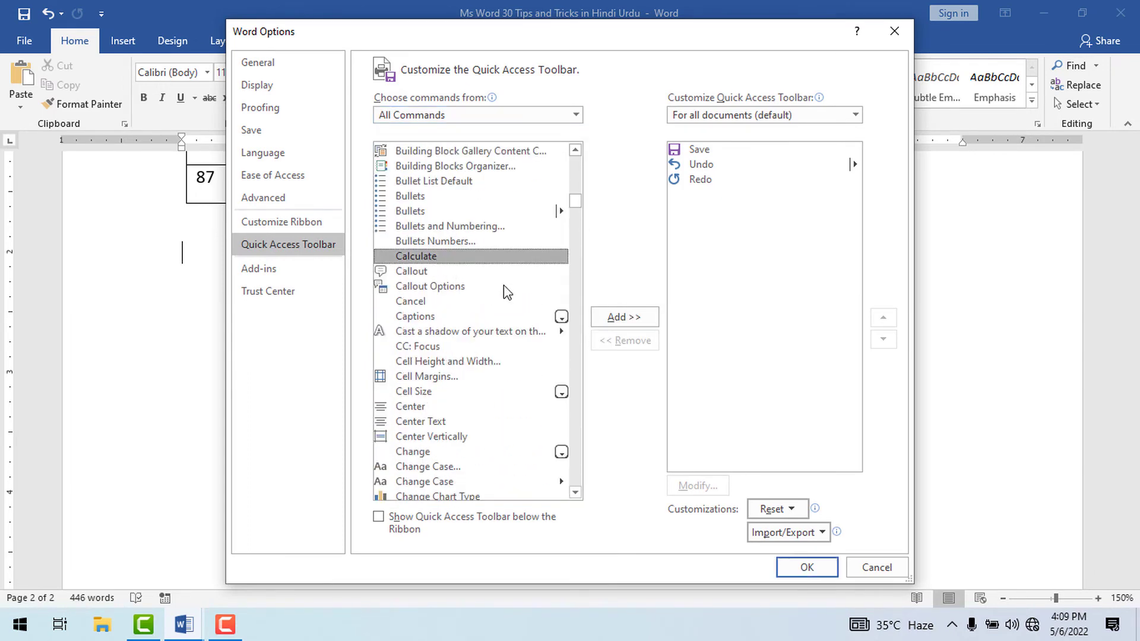
click(610, 320)
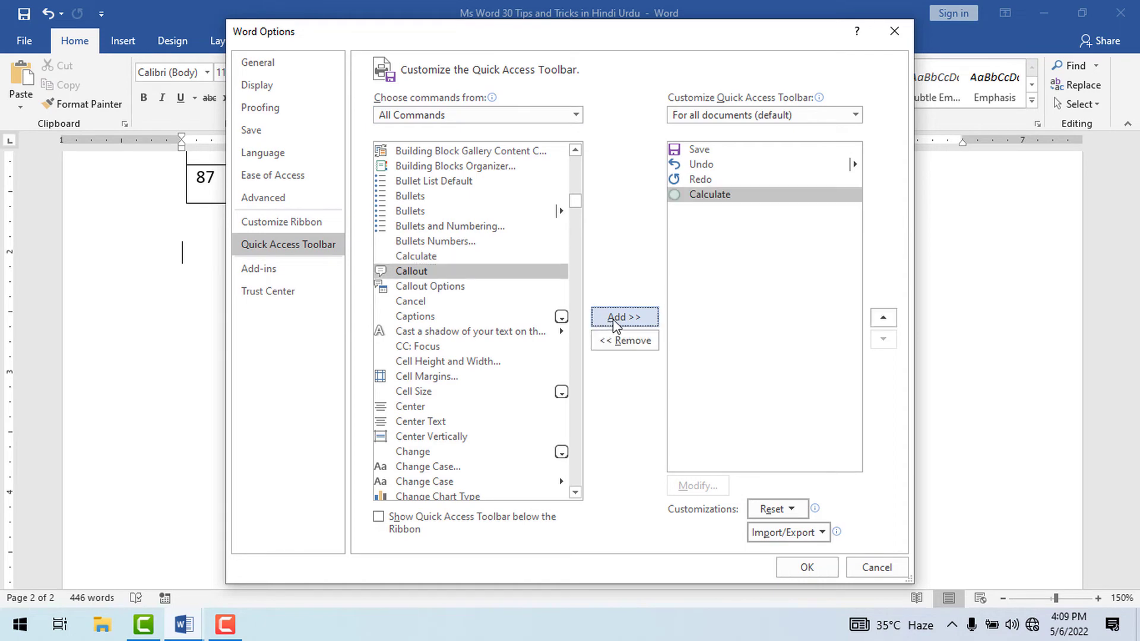
click(806, 567)
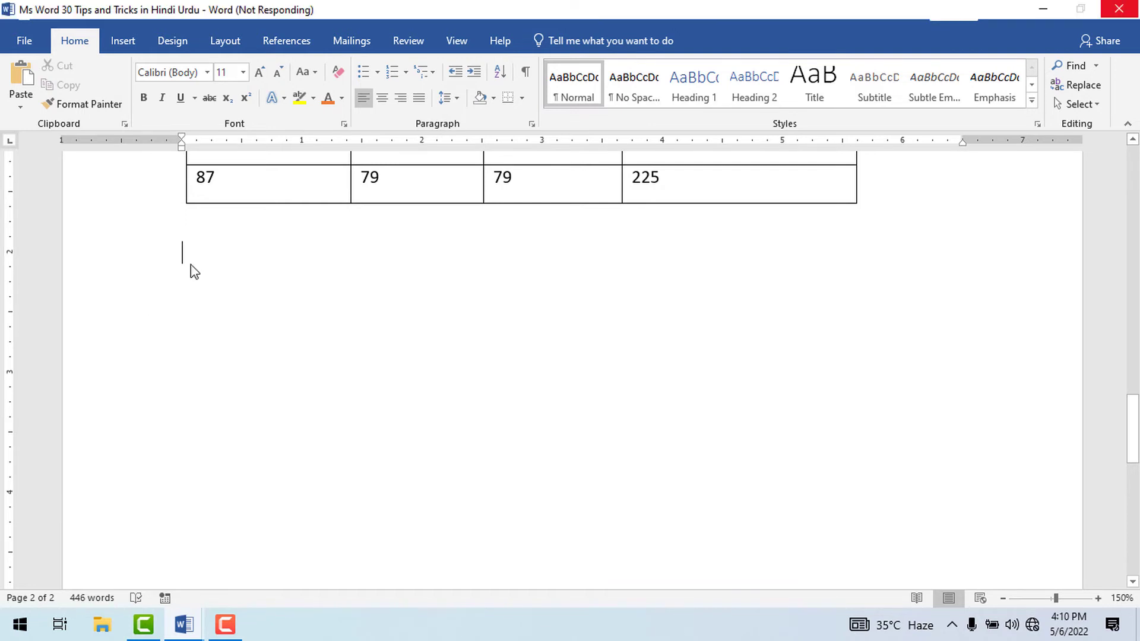
Enter 25+30 below the table, select the expression and calculate it with the added command.
text(25+30)
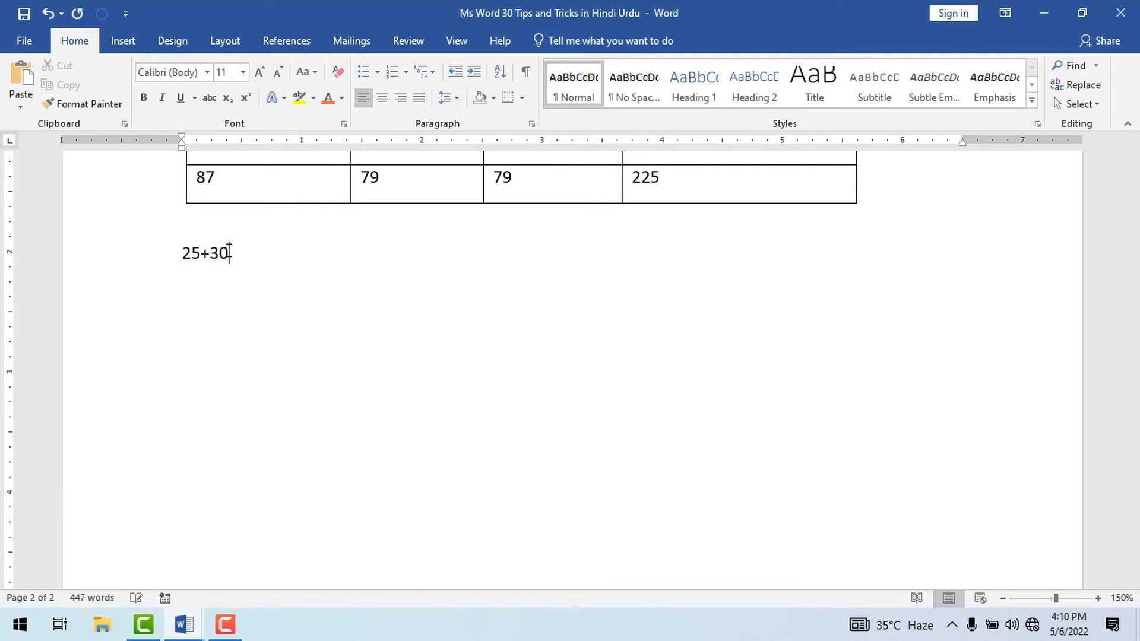
click(167, 248)
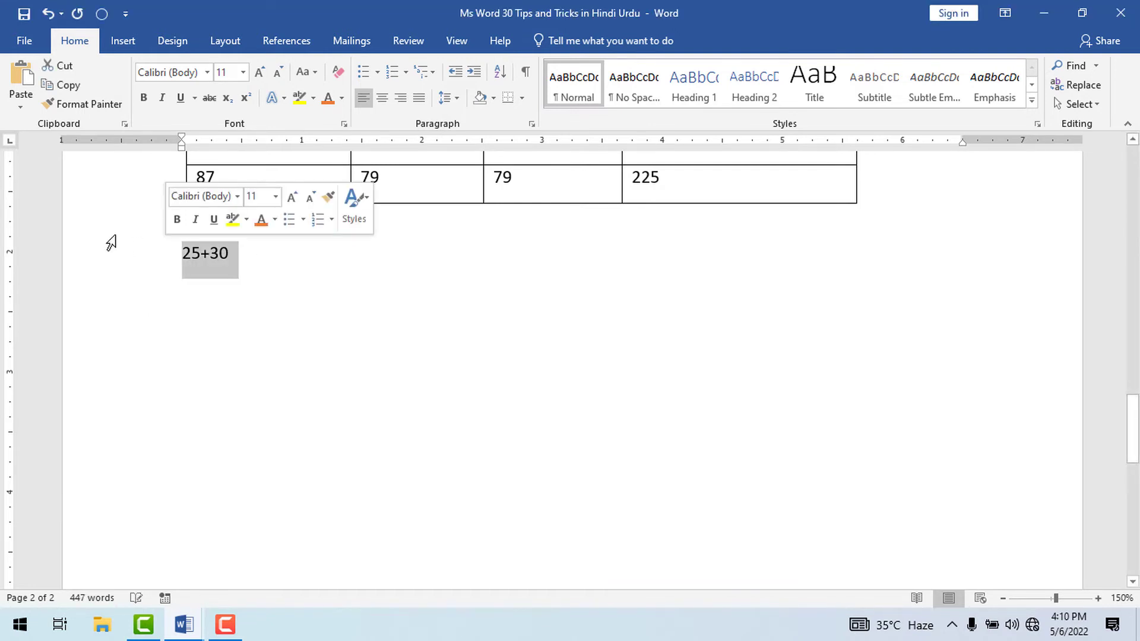
click(257, 277)
click(176, 247)
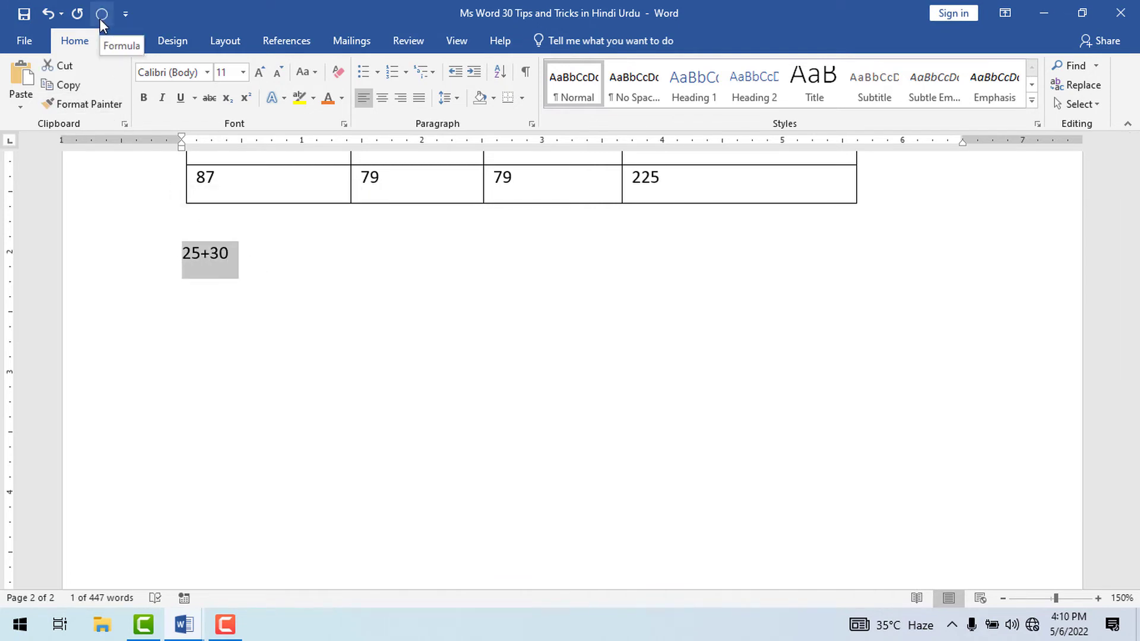
click(100, 19)
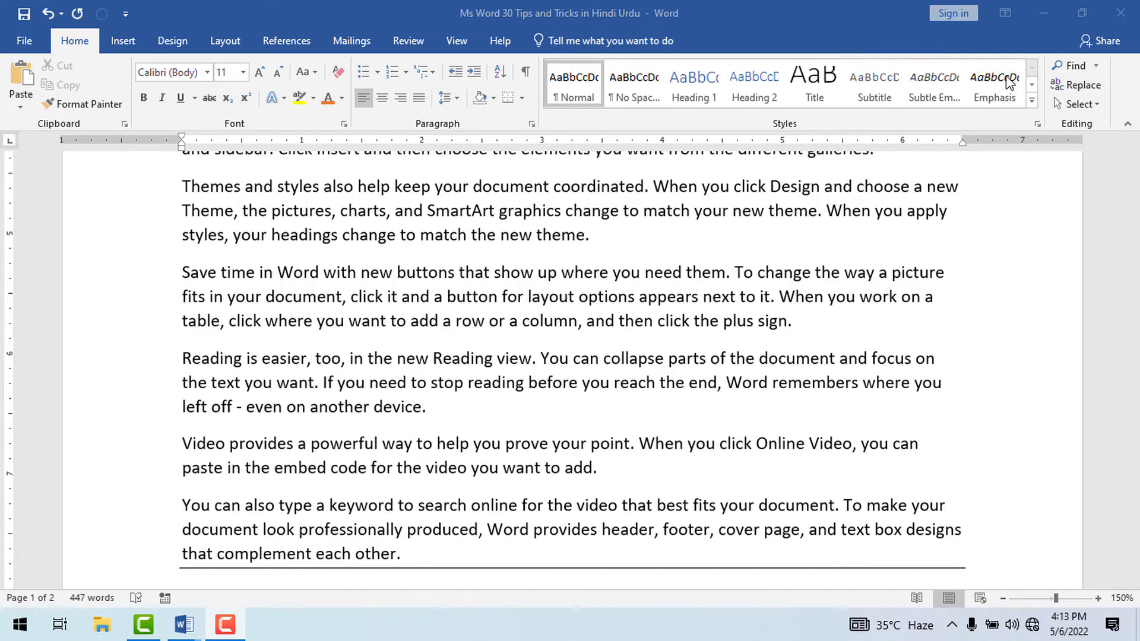
Place the cursor in the word "each" on page 1 and jump back through the previous editing locations.
scroll(434, 363, down, 5)
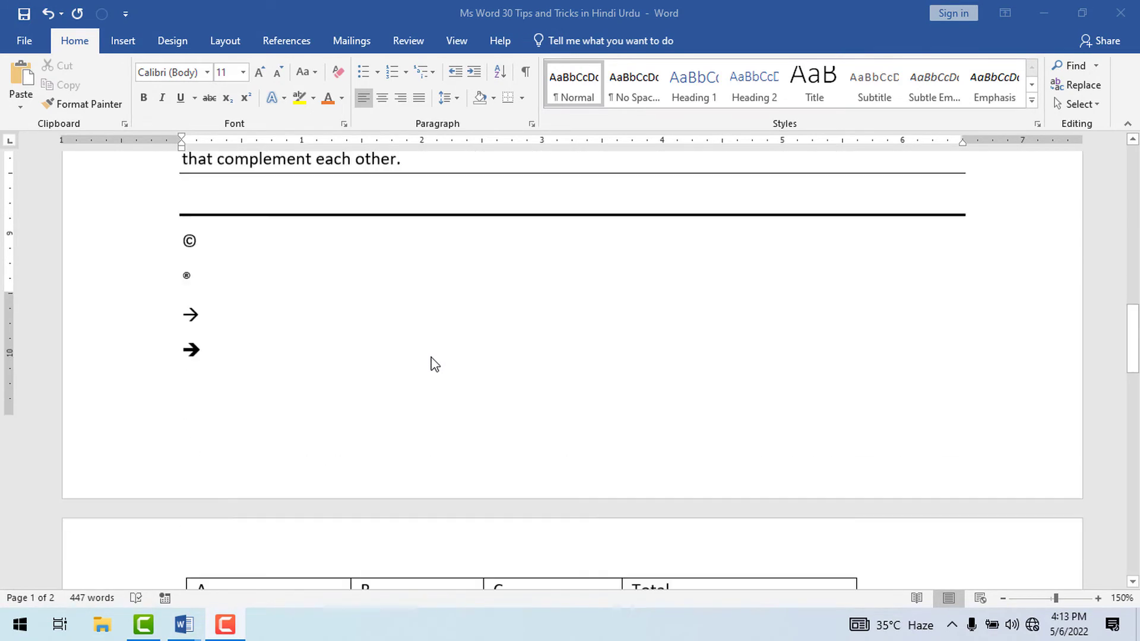
scroll(433, 364, up, 10)
double_click(449, 245)
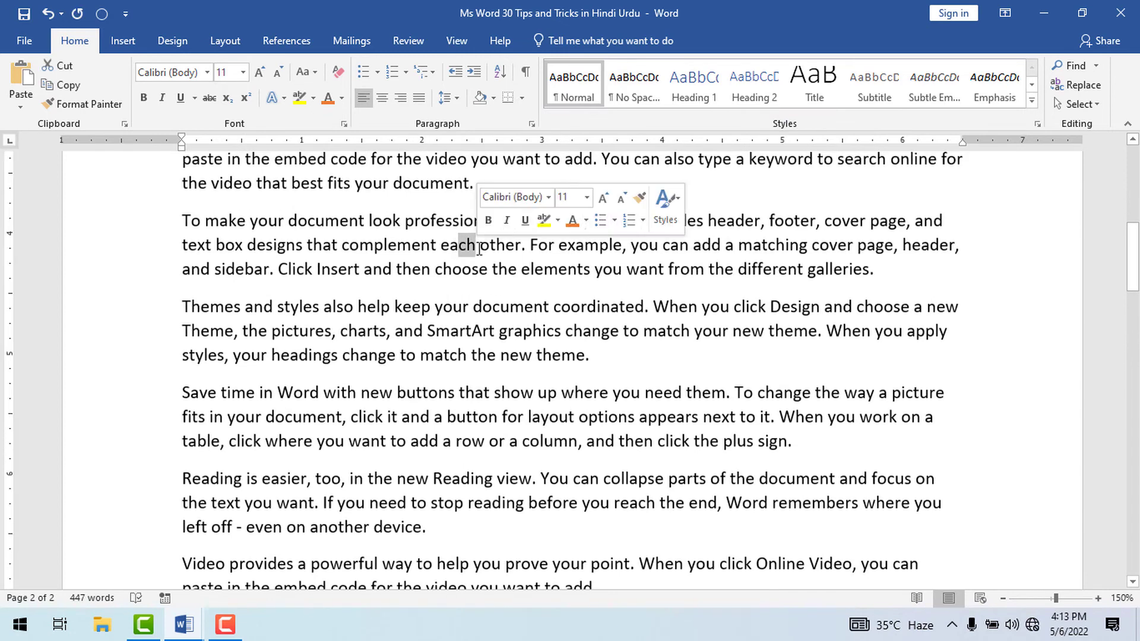
click(450, 244)
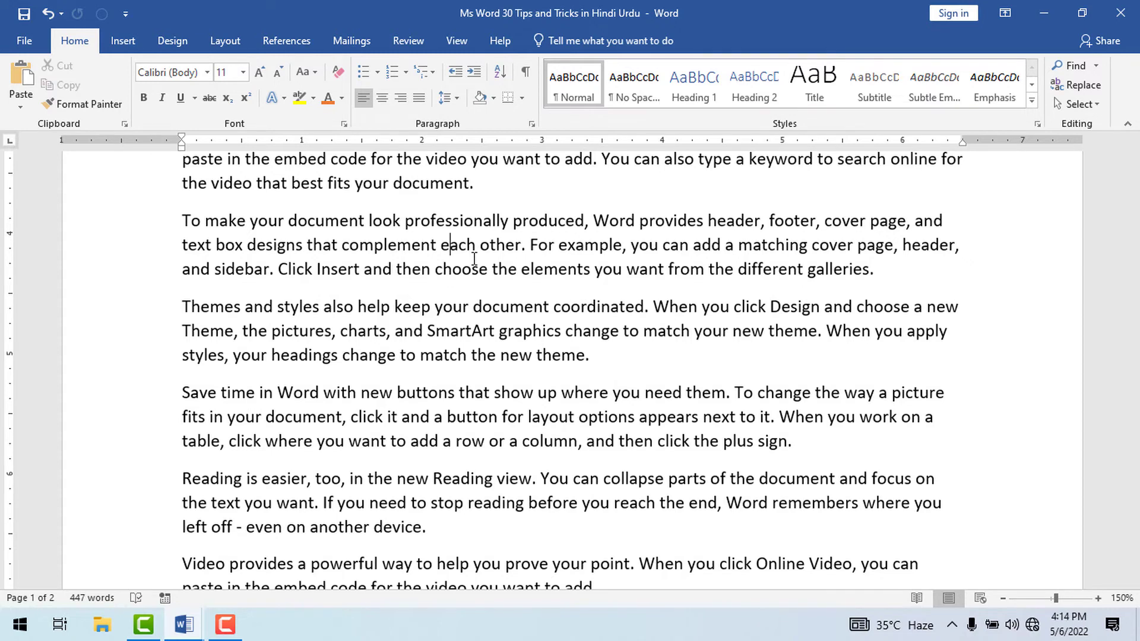
key(ctrl+z)
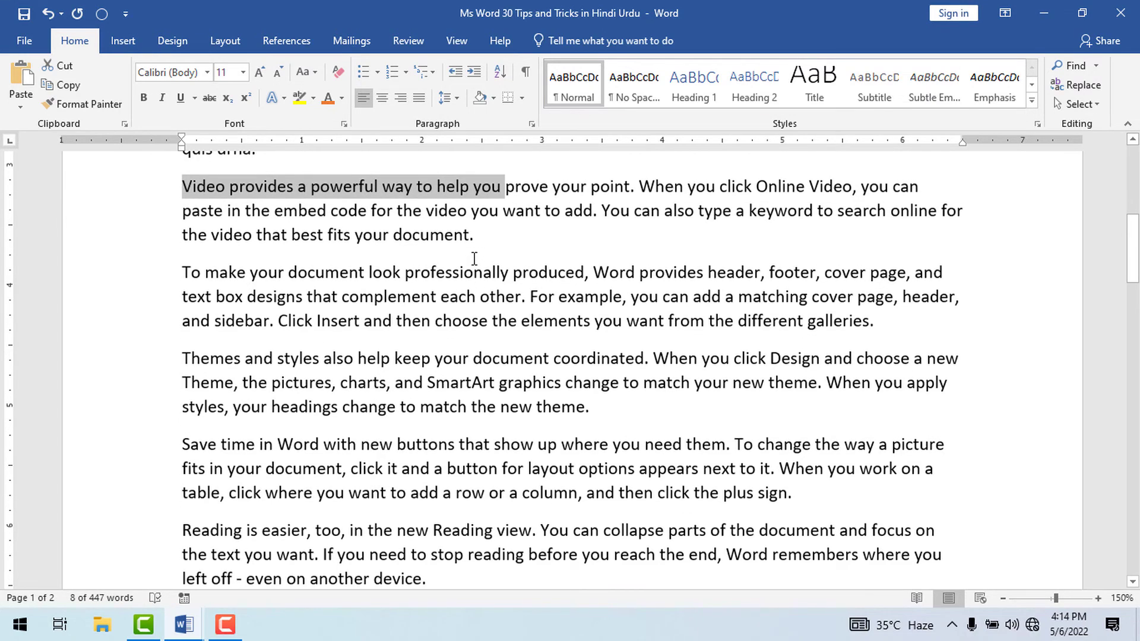
key(shift+F5)
key(shift+F5)
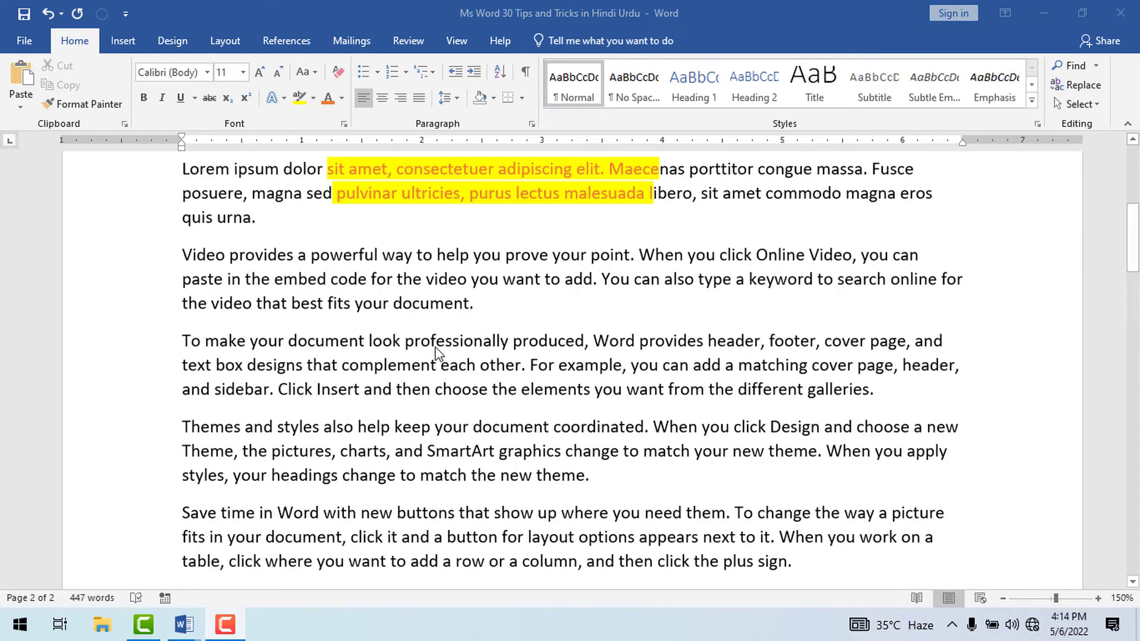
Select the words "professionally" and "When" in turn, and select the whole paragraph beginning "Video provides a powerful way".
click(449, 345)
double_click(449, 343)
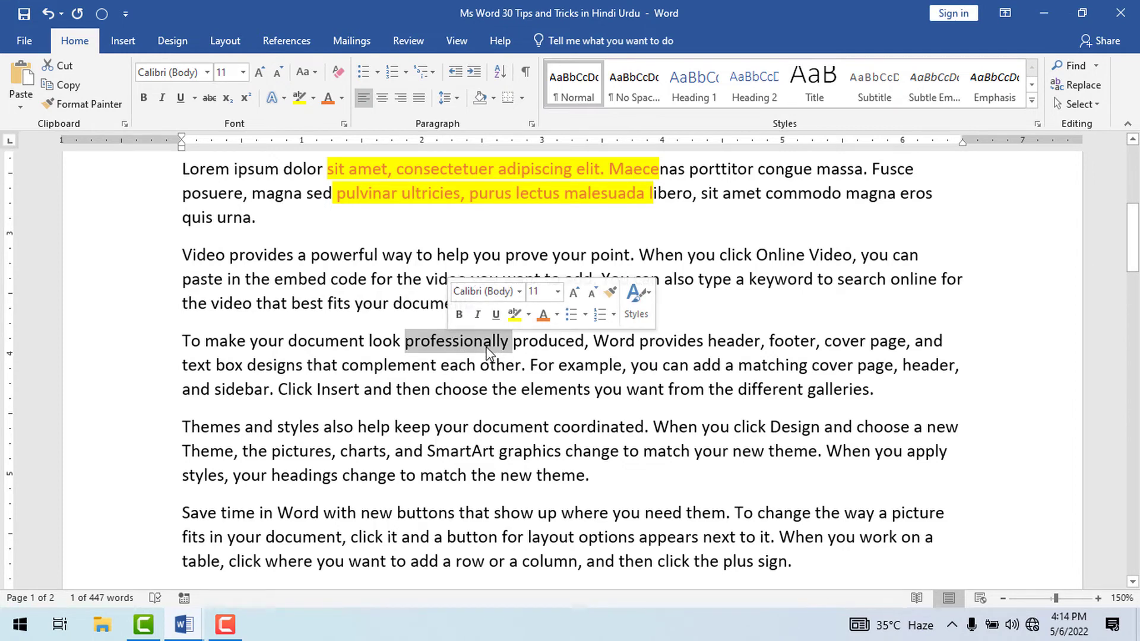
click(466, 347)
double_click(671, 258)
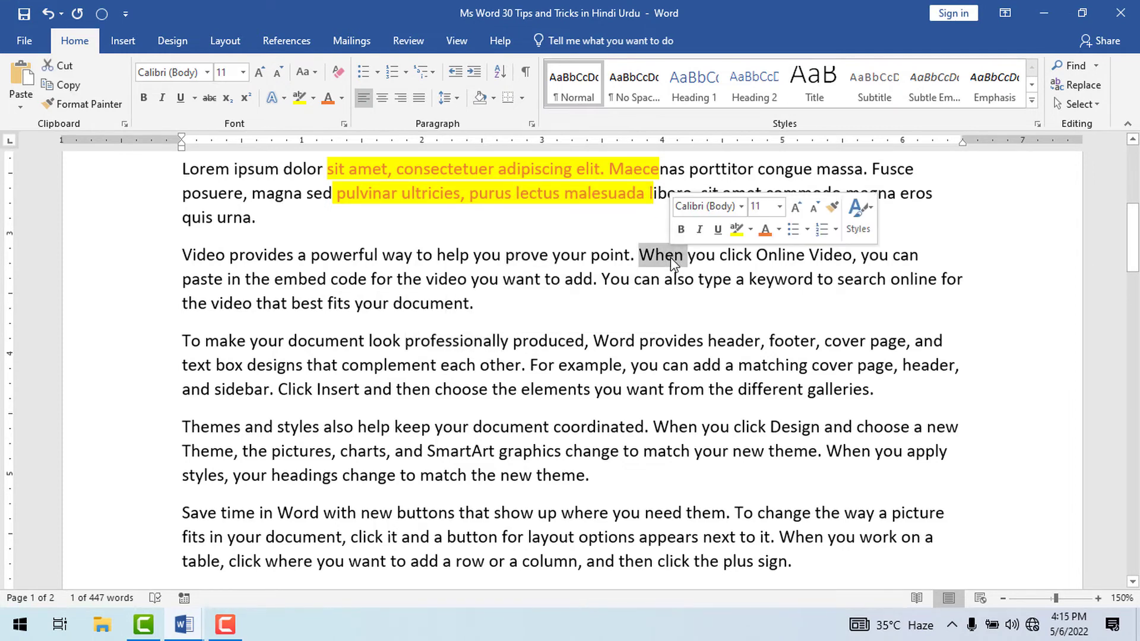
triple_click(671, 257)
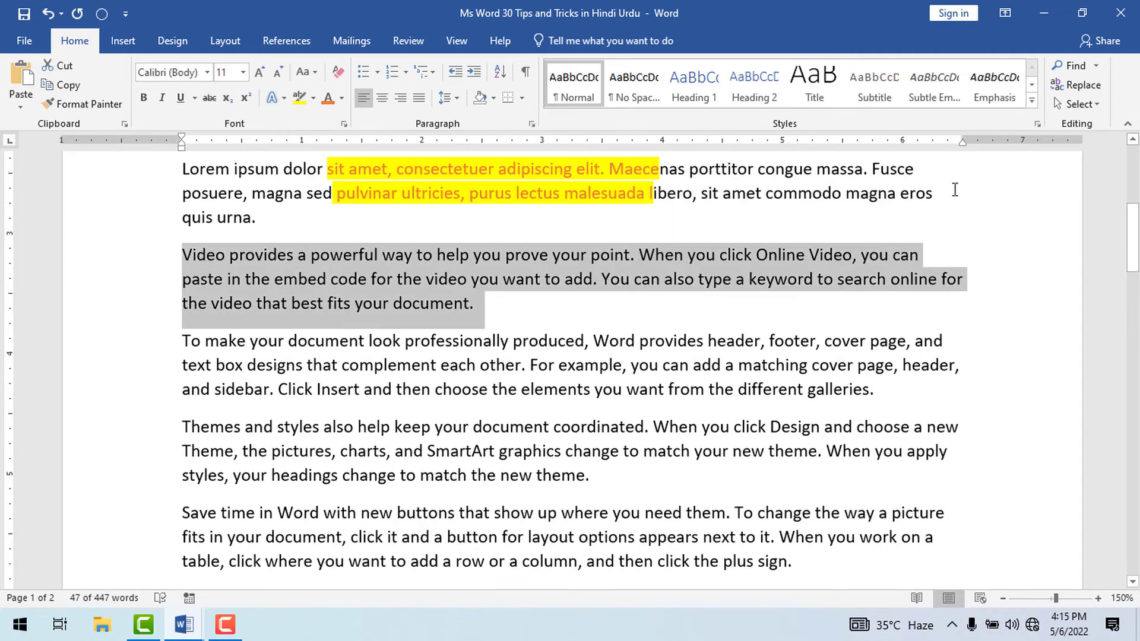
Place the text "rrtt" centred in the blank area below 25+30 using click and type.
scroll(526, 437, down, 15)
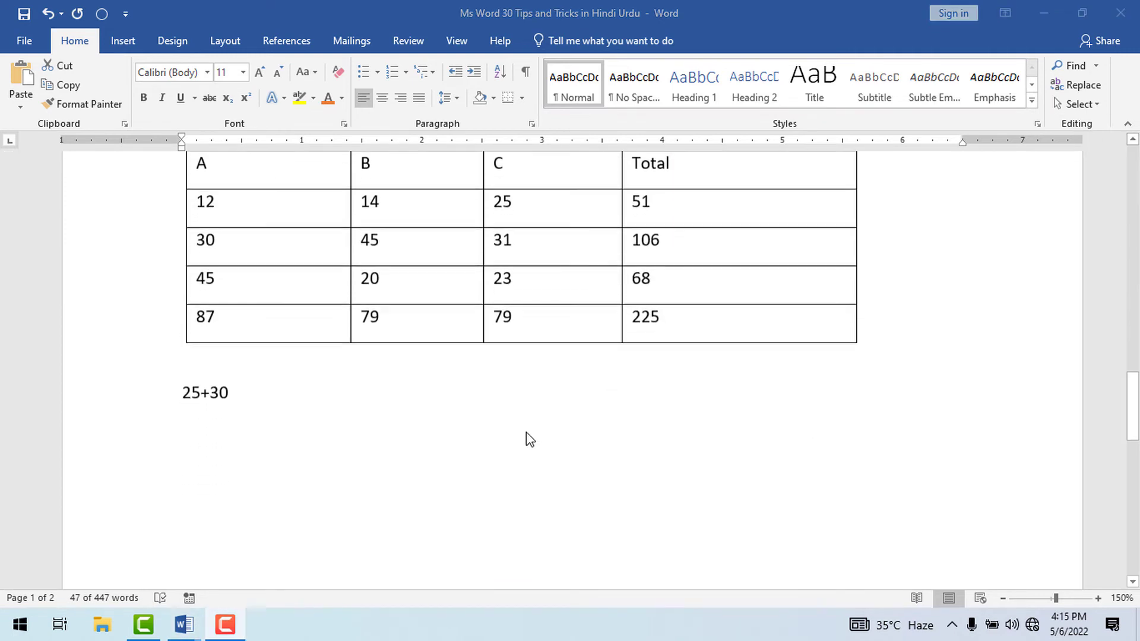
click(529, 392)
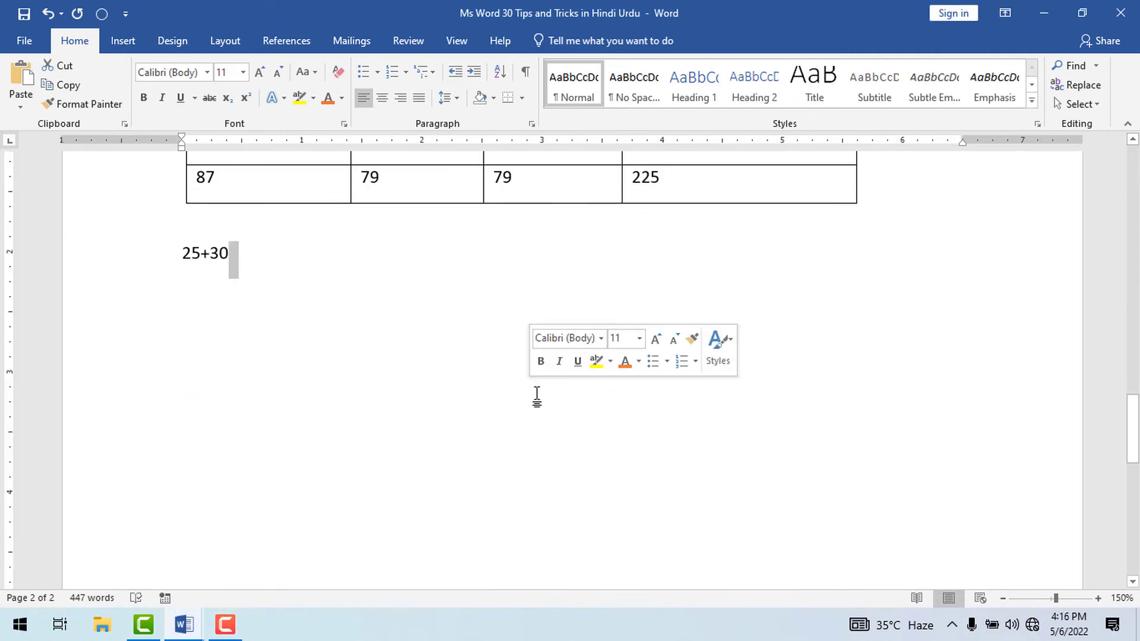
double_click(539, 397)
text(rrtt)
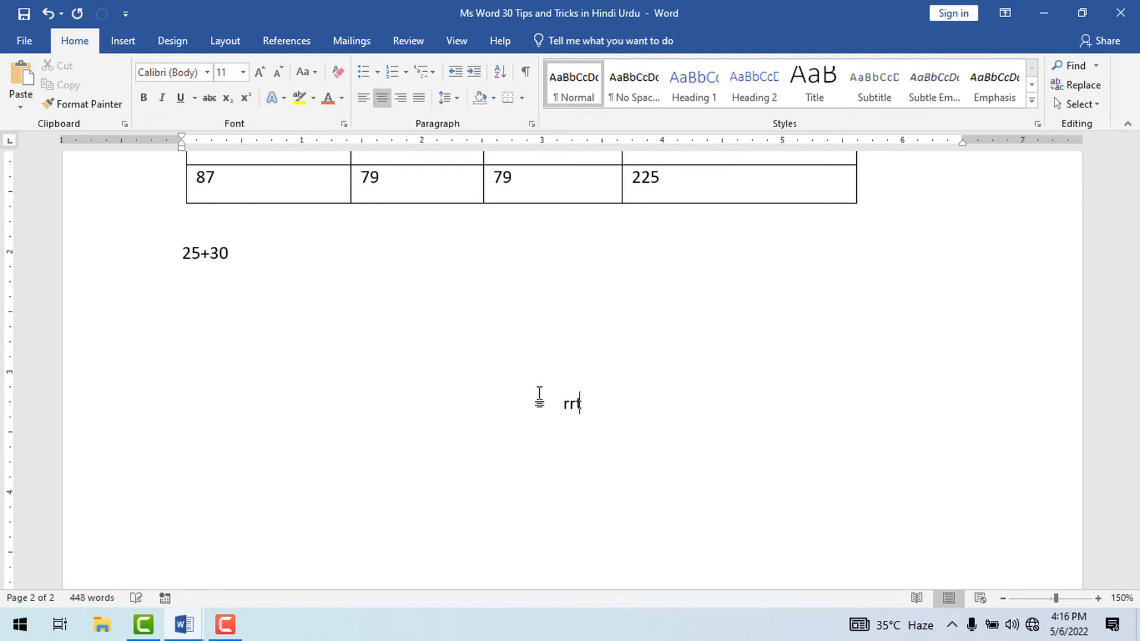
key(Left)
key(Left)
key(Left)
Add "ffff" about 1.5 inches from the left margin above "rrtt", and "ggg" at the left margin one line higher.
double_click(358, 368)
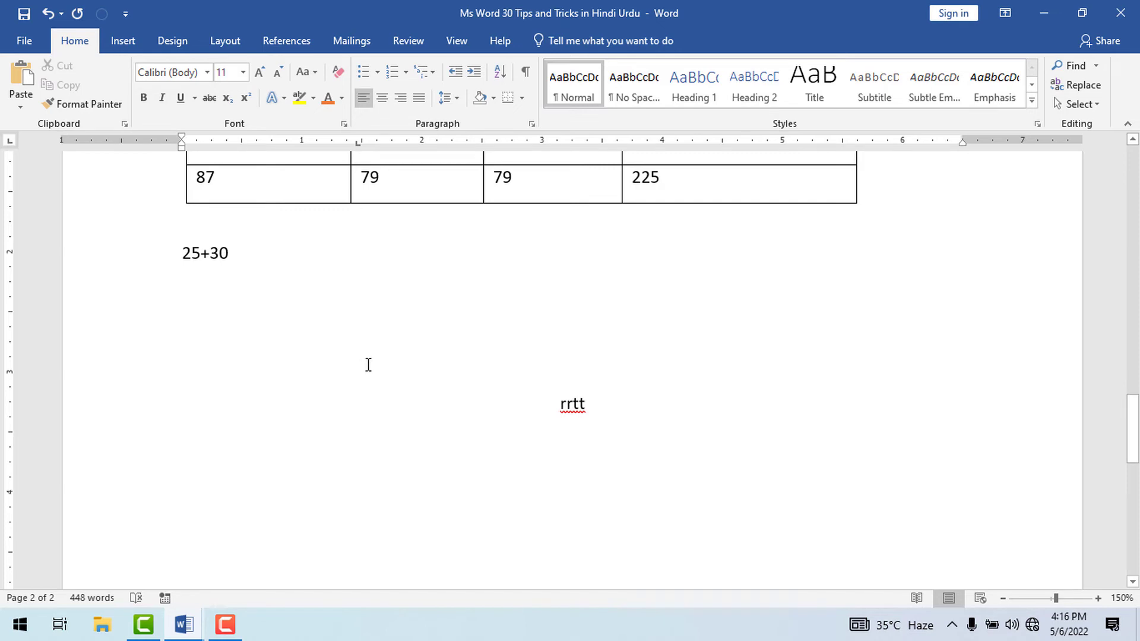
text(ffff)
text(ggg)
Place "hhh" at about 4.1 and 1.9 inches on the line below "rrtt", and centred on the following line.
double_click(679, 466)
text(hhh)
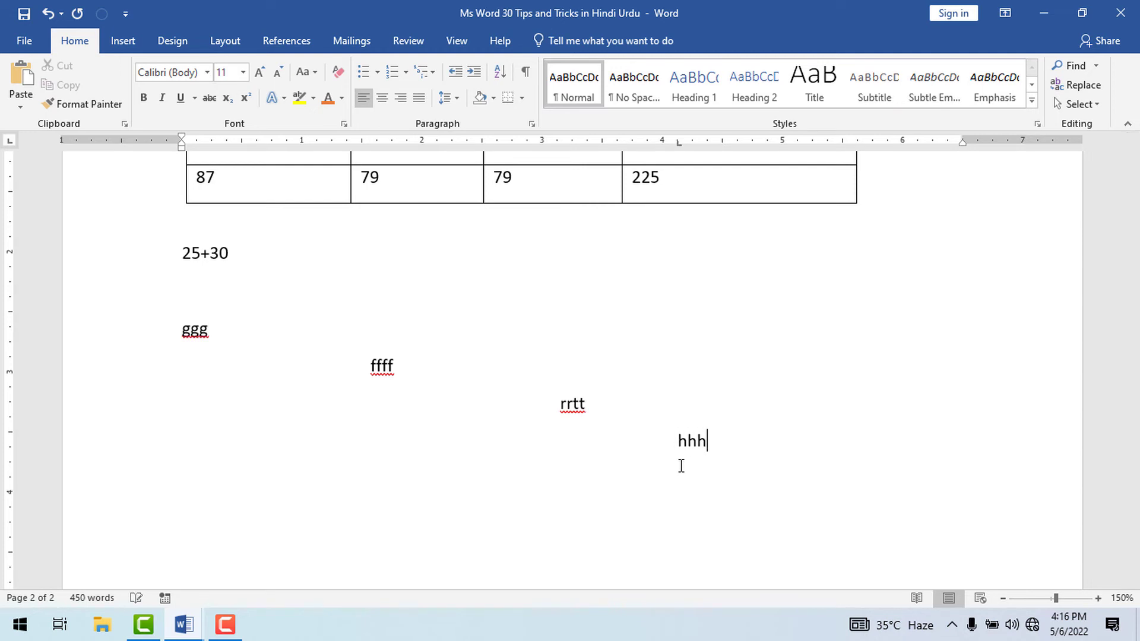
double_click(551, 482)
text(hhh)
double_click(412, 455)
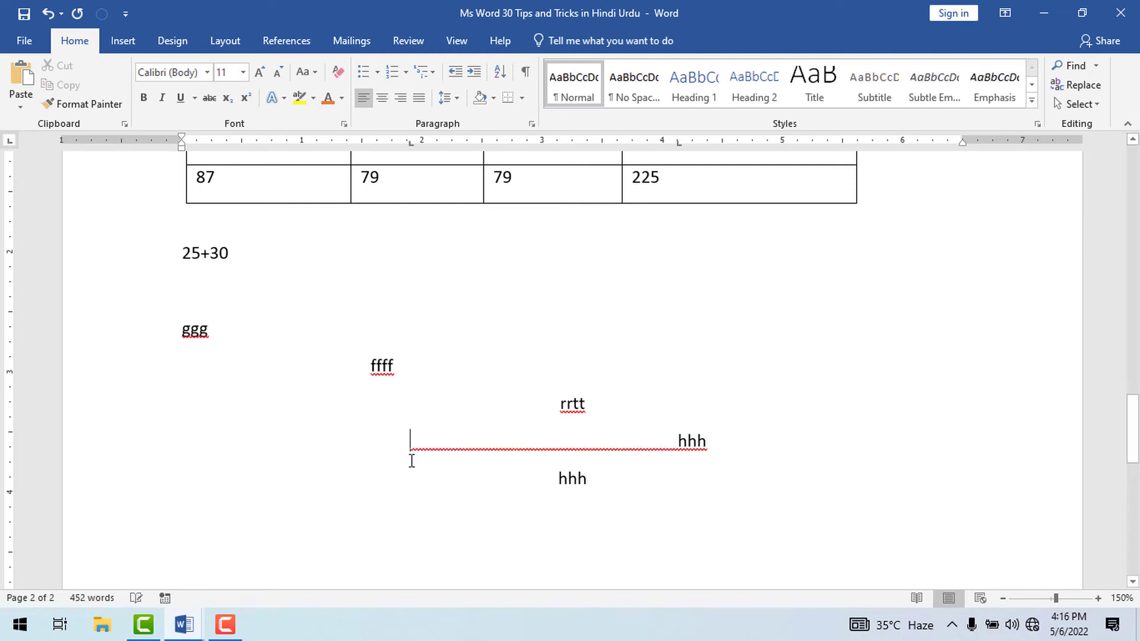
text(hhh)
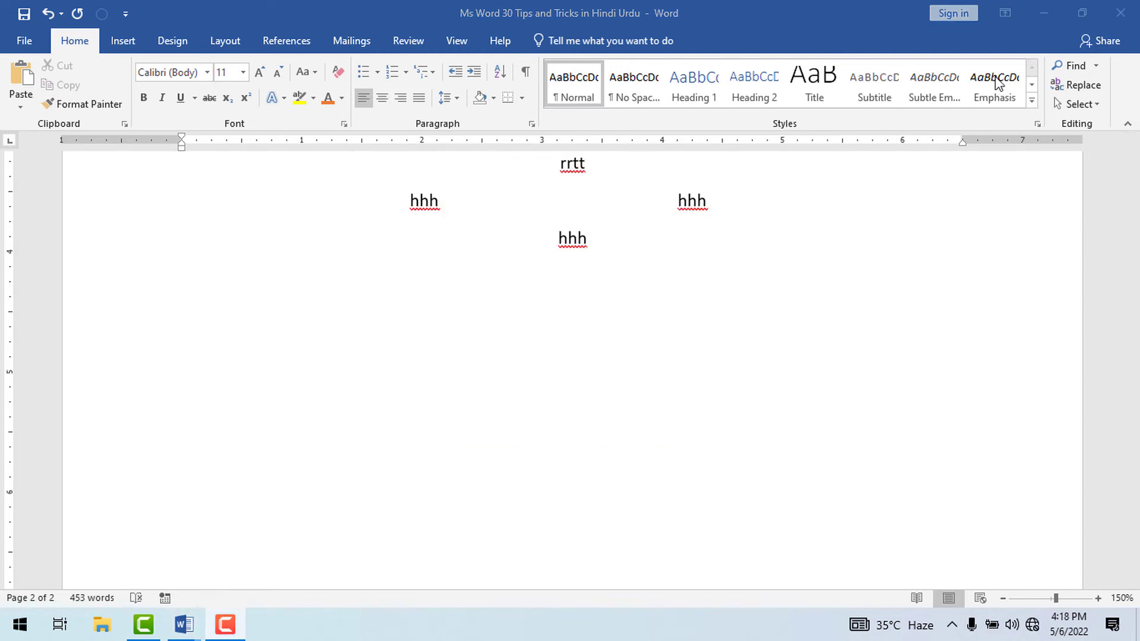
Insert an automatically updating date in the format "Friday, May 6, 2022" before the bottom centred "hhh", and place the cursor in it.
click(116, 39)
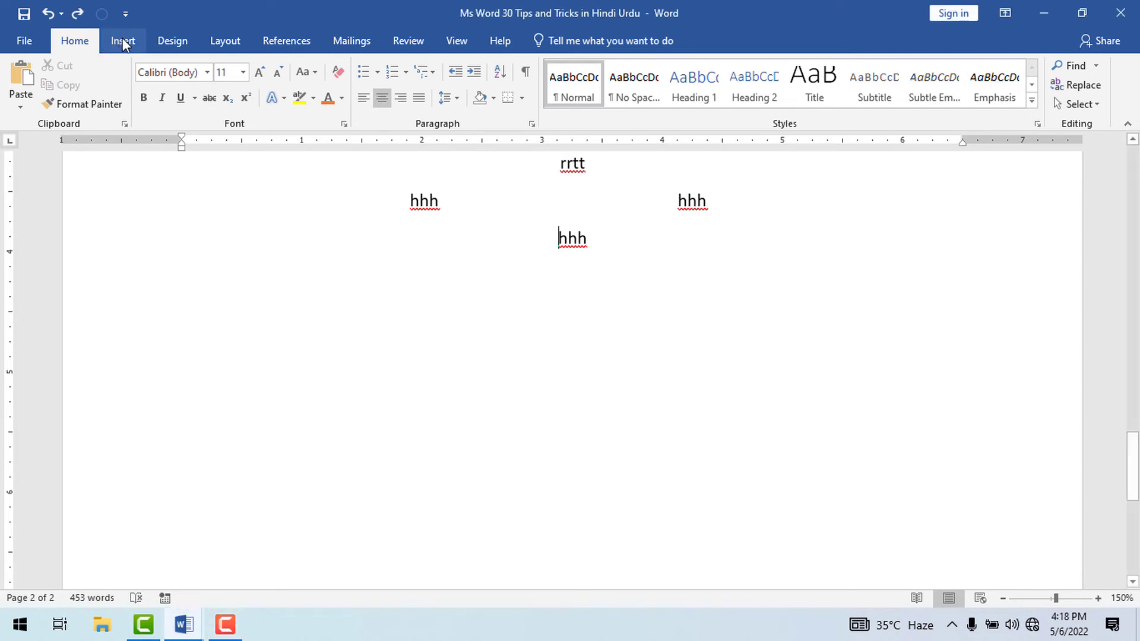
click(123, 42)
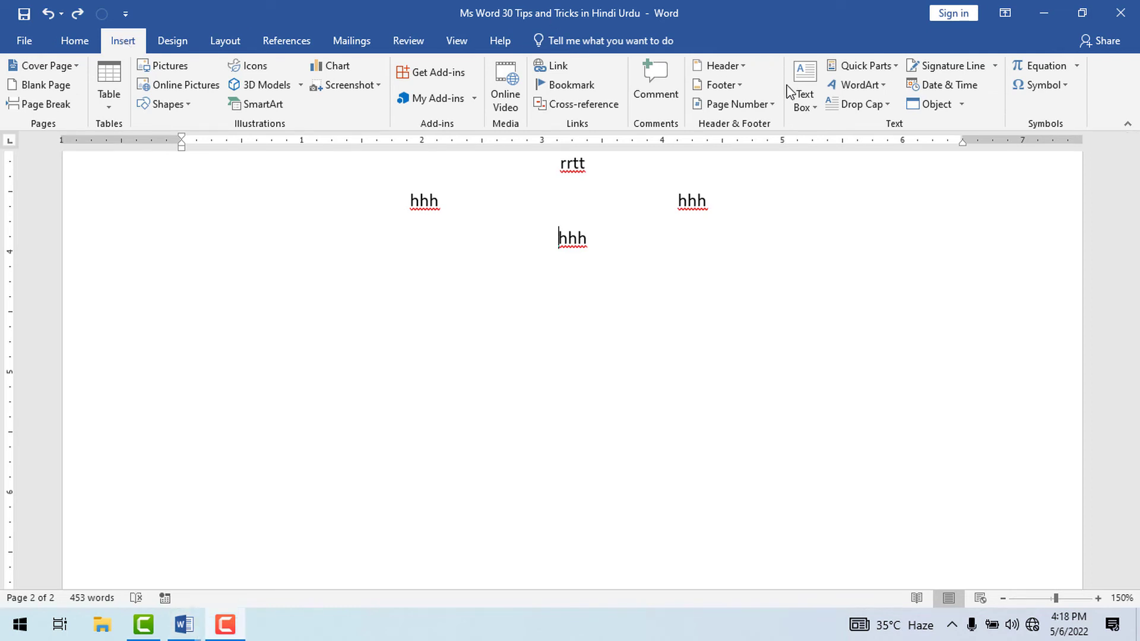
click(928, 88)
click(265, 210)
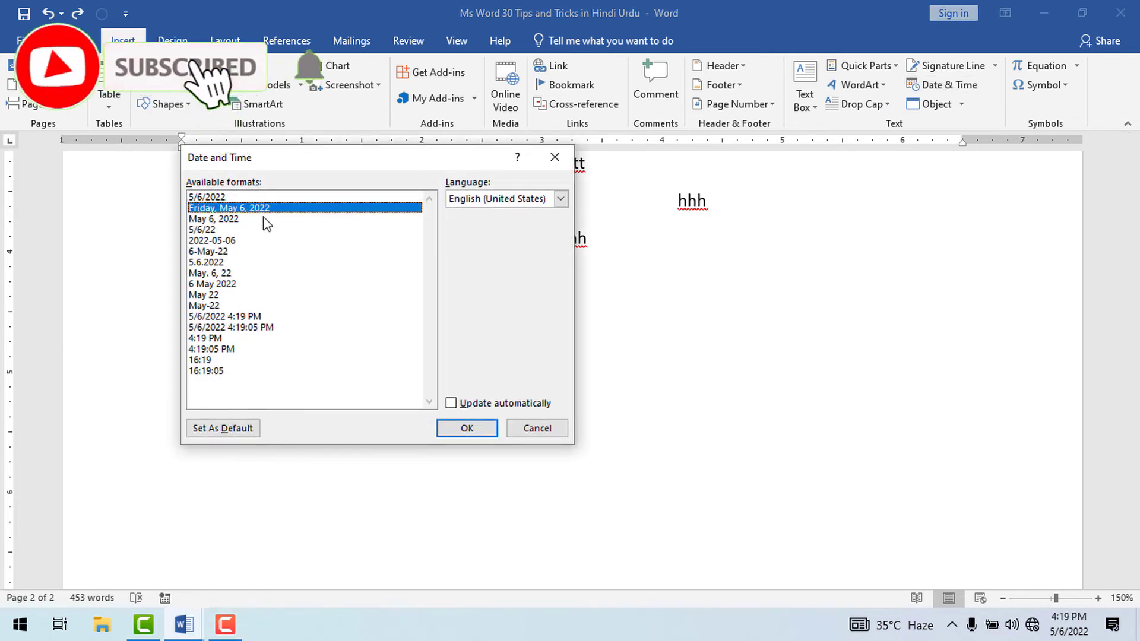
click(451, 404)
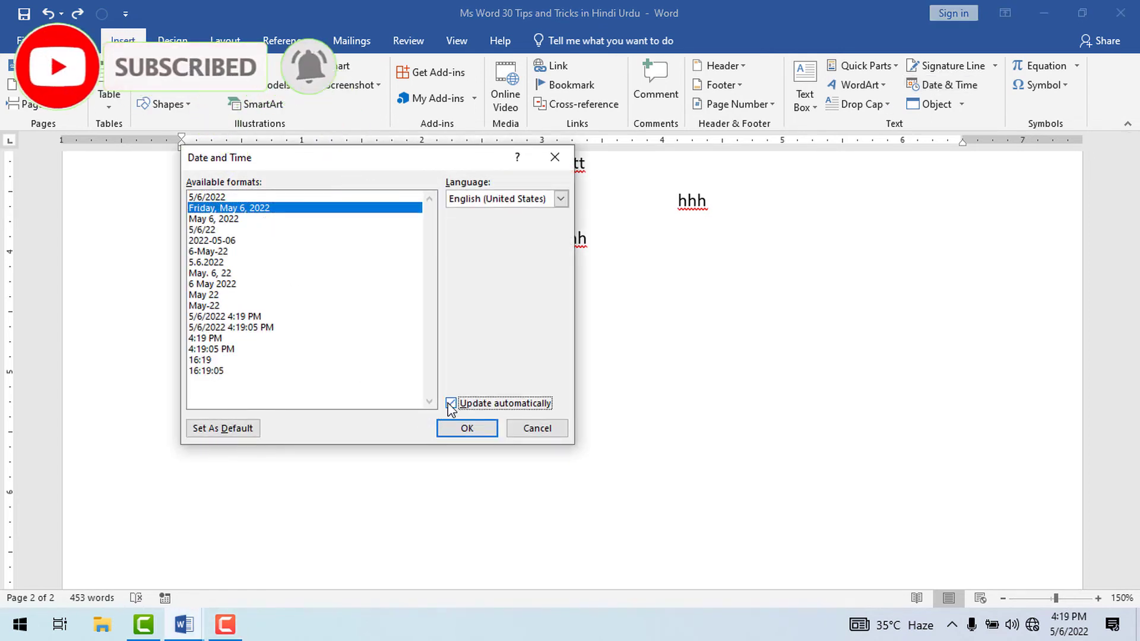
click(469, 429)
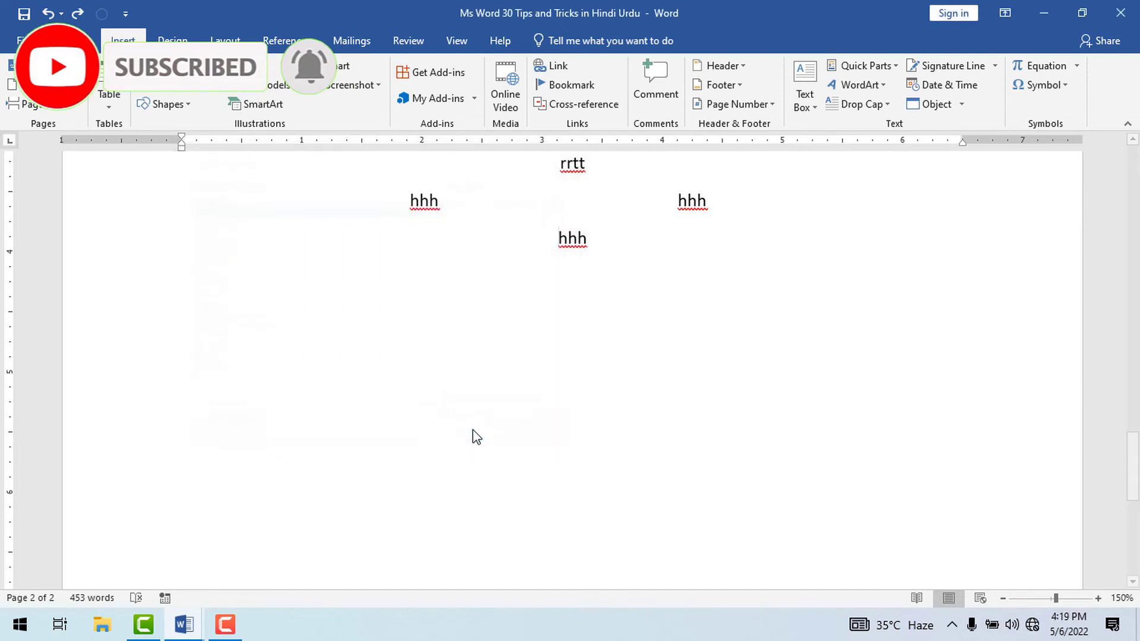
click(577, 241)
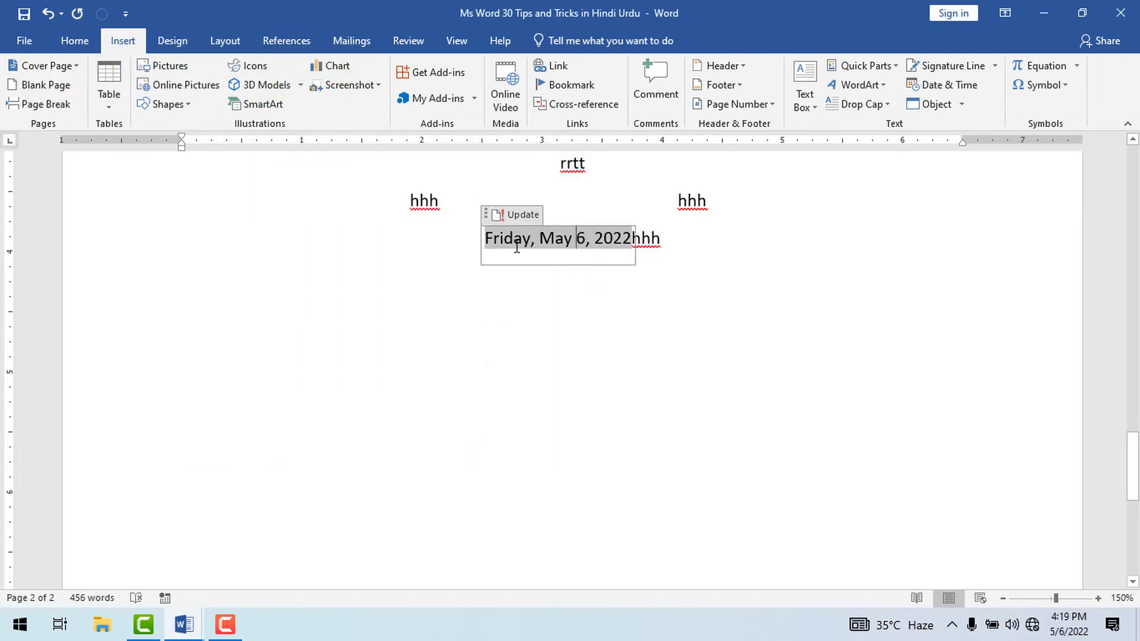
click(515, 245)
key(Home)
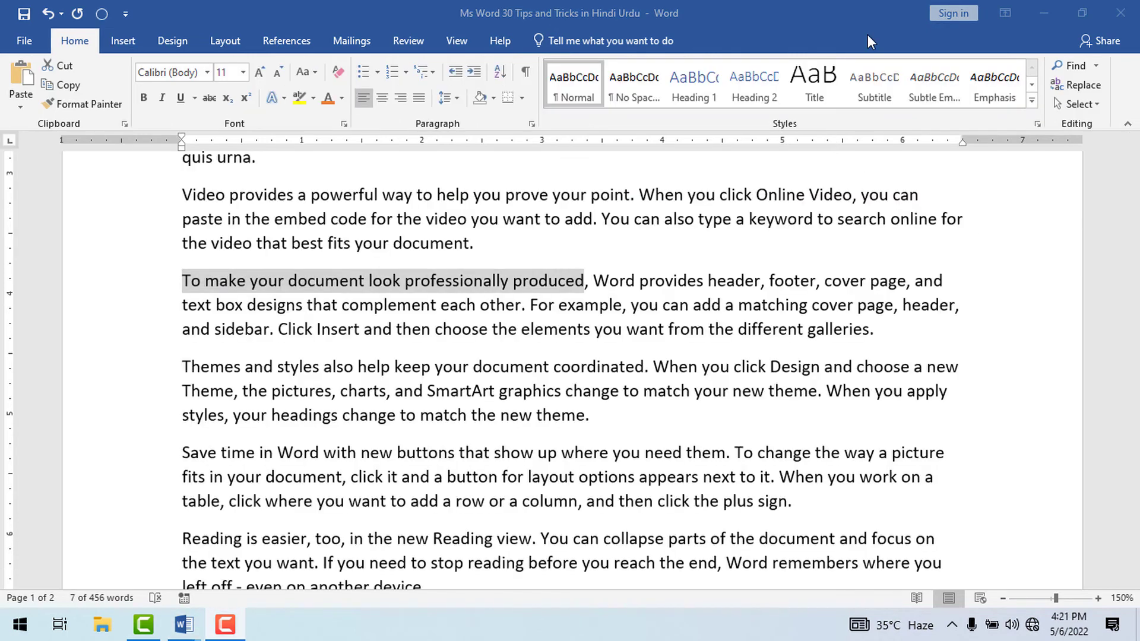
Convert the phrase "To make your document look professionally produced" to uppercase.
click(182, 280)
drag(181, 280, 560, 279)
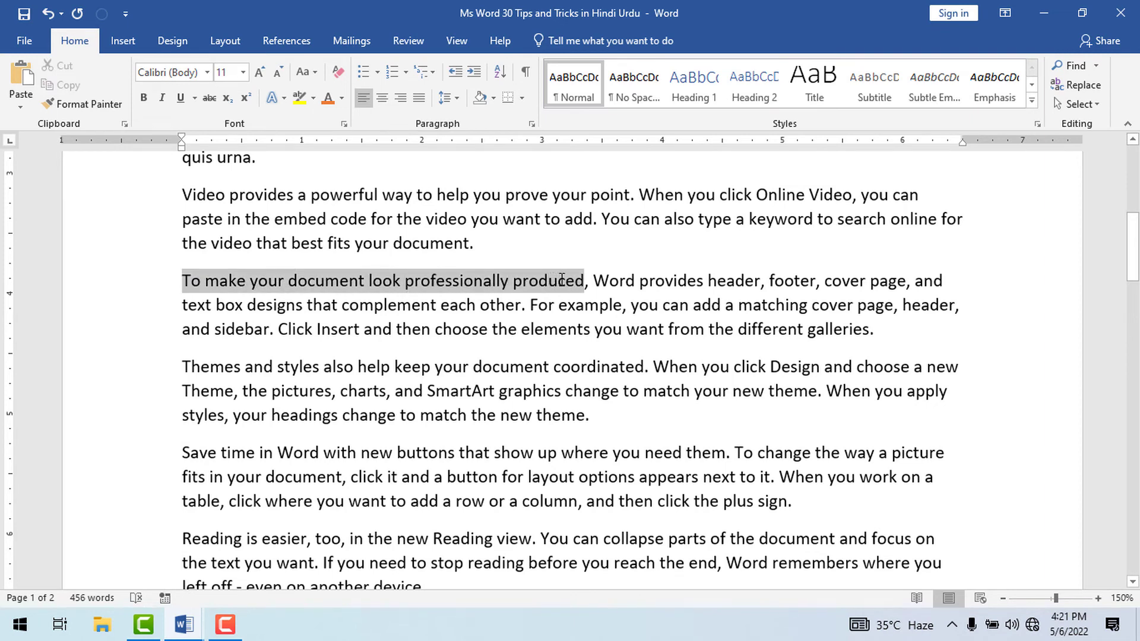
click(315, 73)
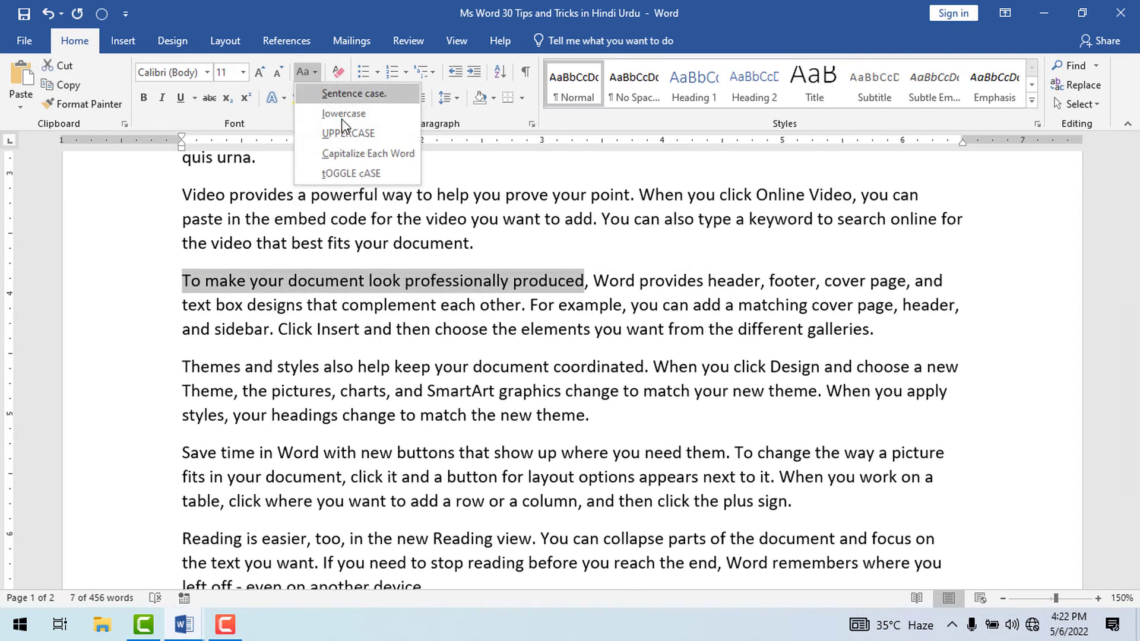
click(363, 134)
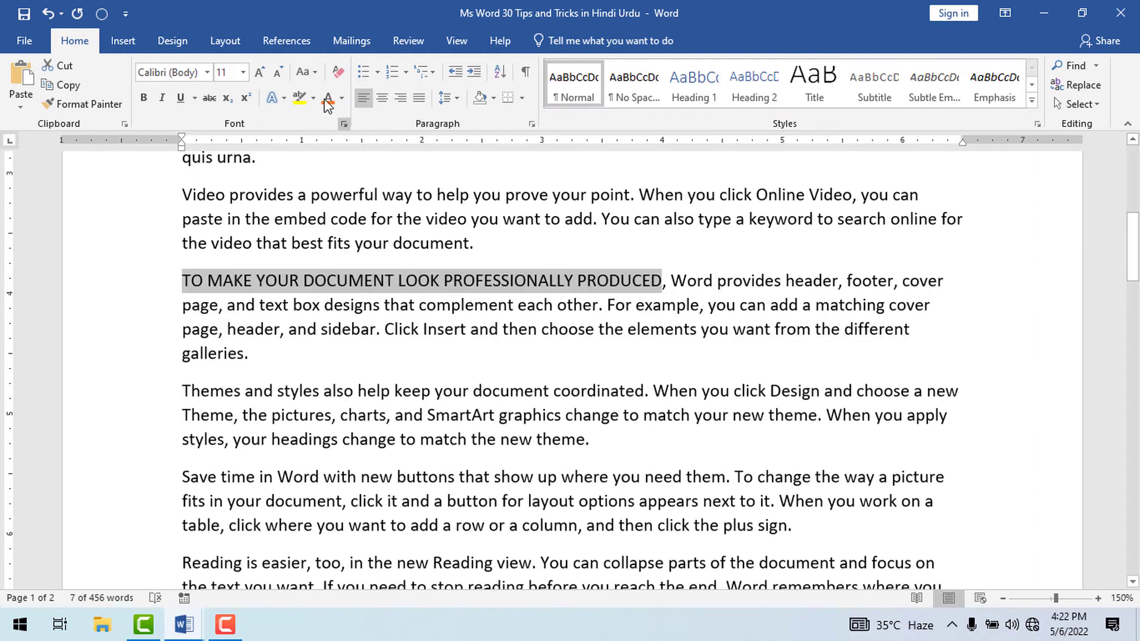
Change the selected uppercase phrase to lowercase and finally to sentence case, and deselect it.
click(300, 73)
click(337, 114)
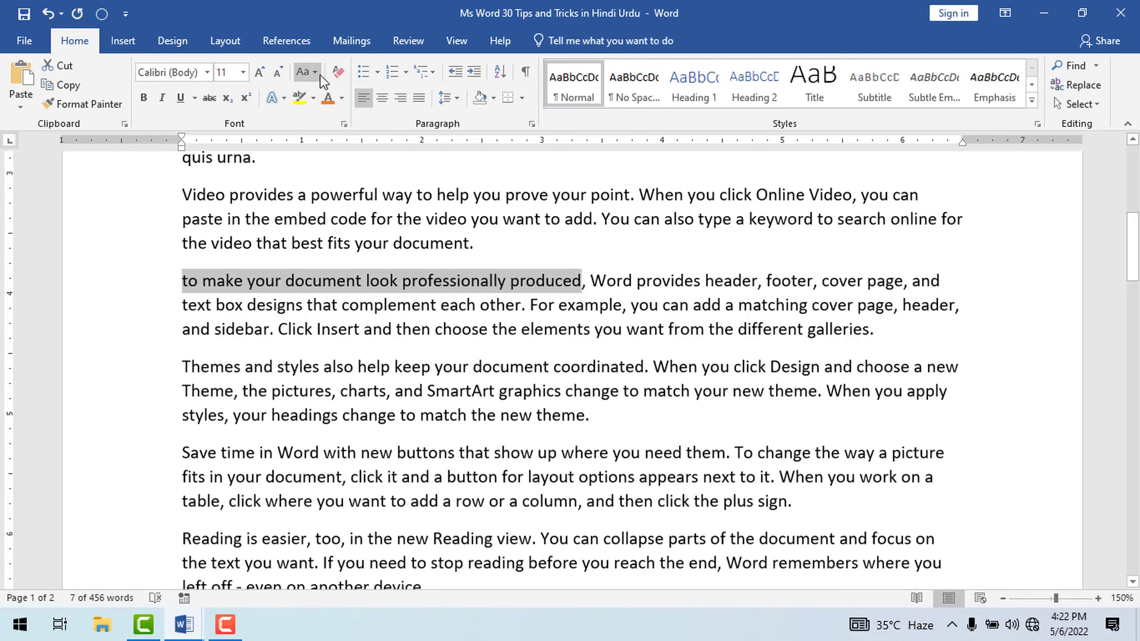
click(315, 73)
click(335, 90)
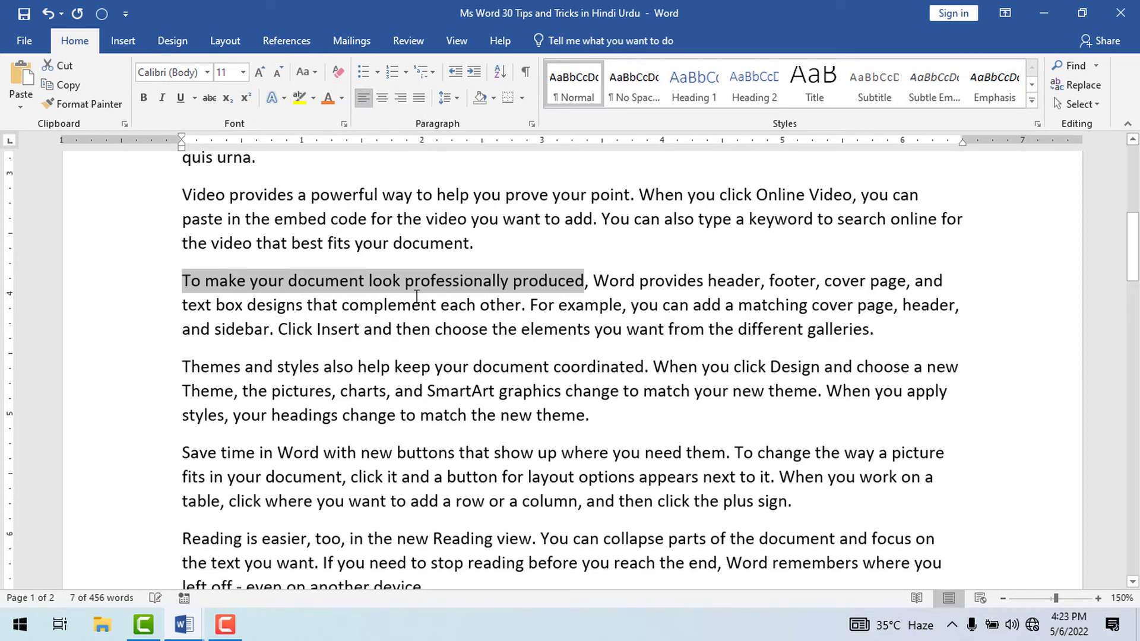
click(335, 284)
click(240, 279)
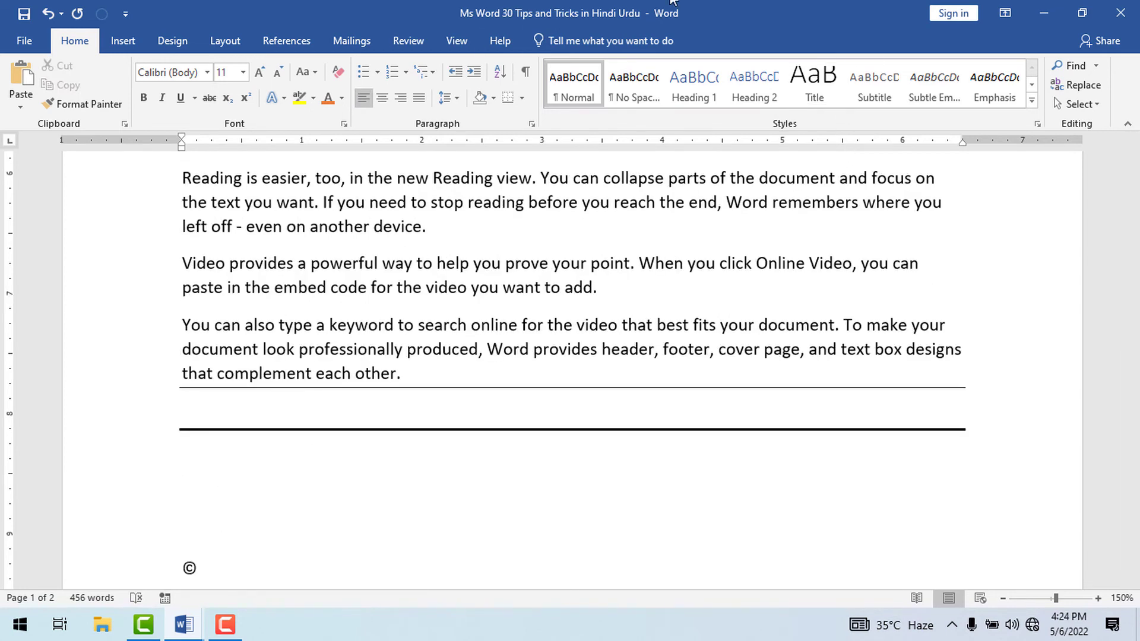
Create a dotted line from "***" below the thick line and a double line from "===" beneath it using AutoFormat.
text(**)
key(Return)
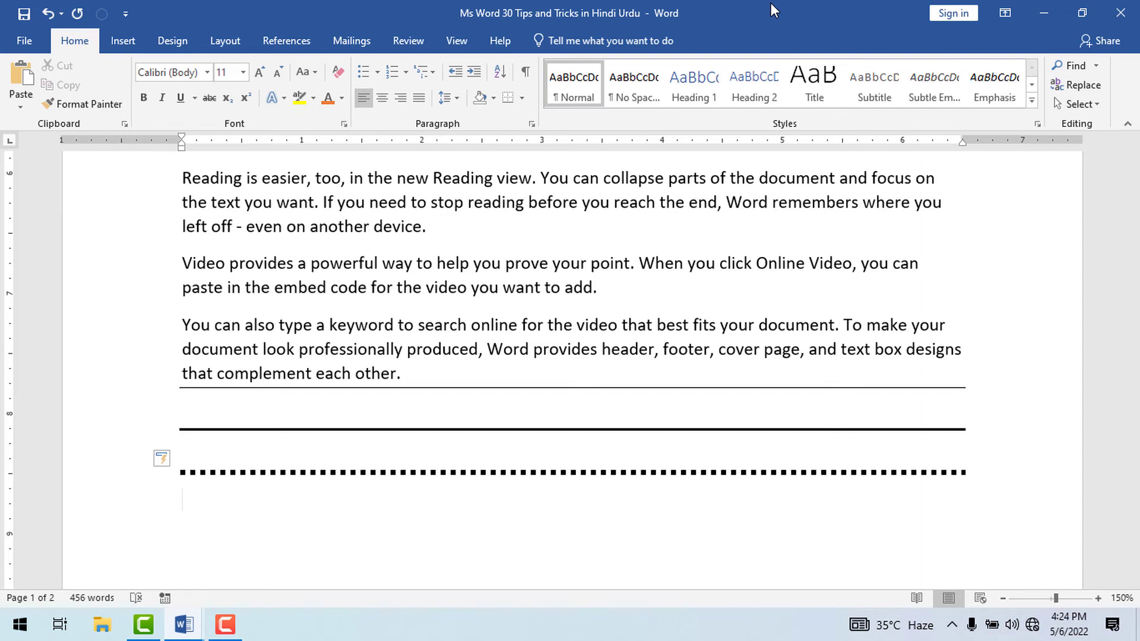
text(+)
text(===)
key(Return)
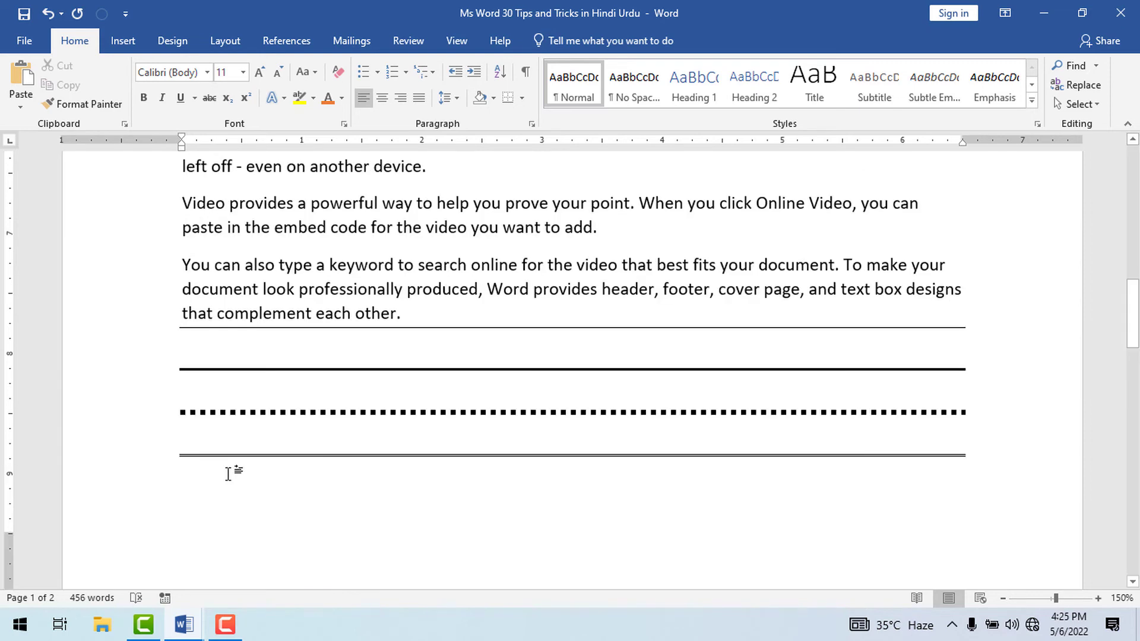
Create a triple line from "###" and a wavy line from "~~~" below the double line.
text(###)
key(Return)
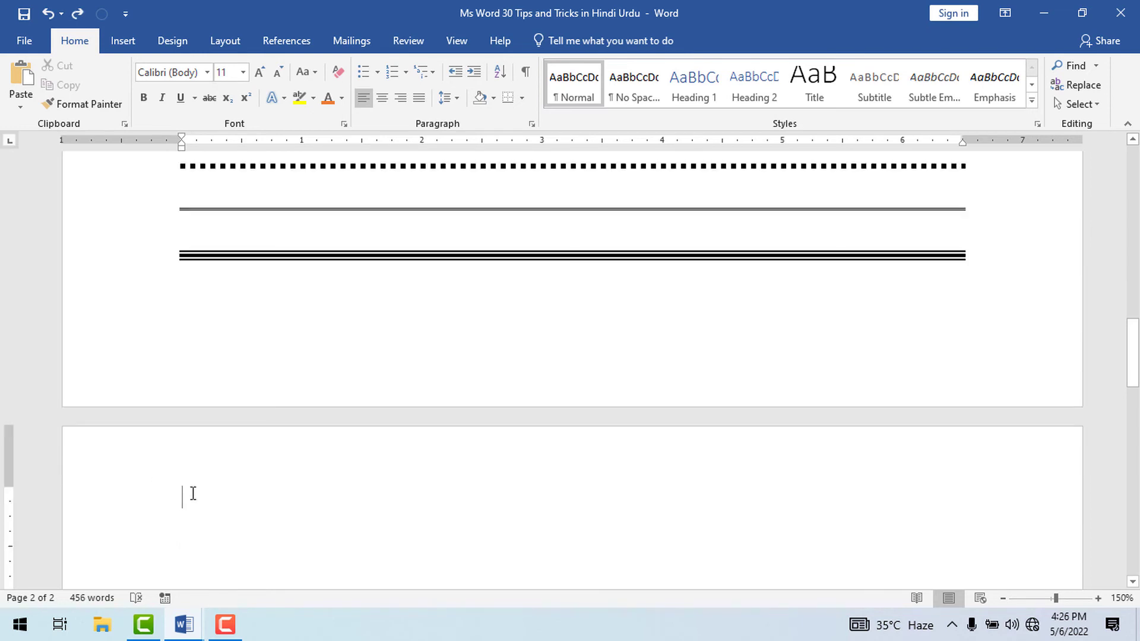
text(~~~)
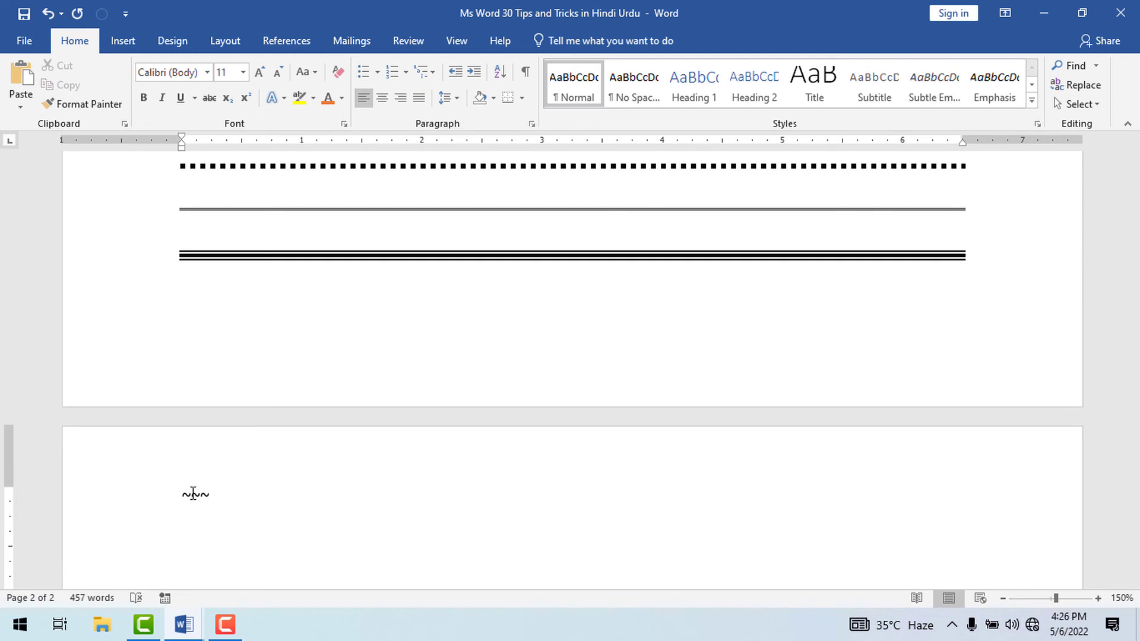
key(Return)
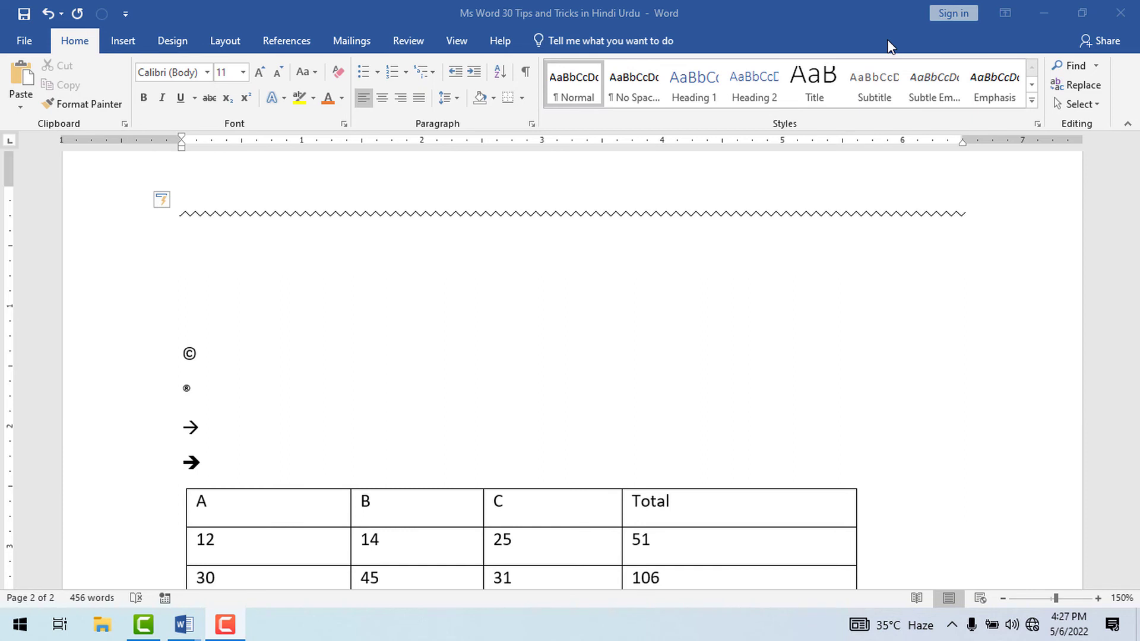
Insert a trademark symbol from "(tm)" on the blank line above the © symbol.
click(194, 331)
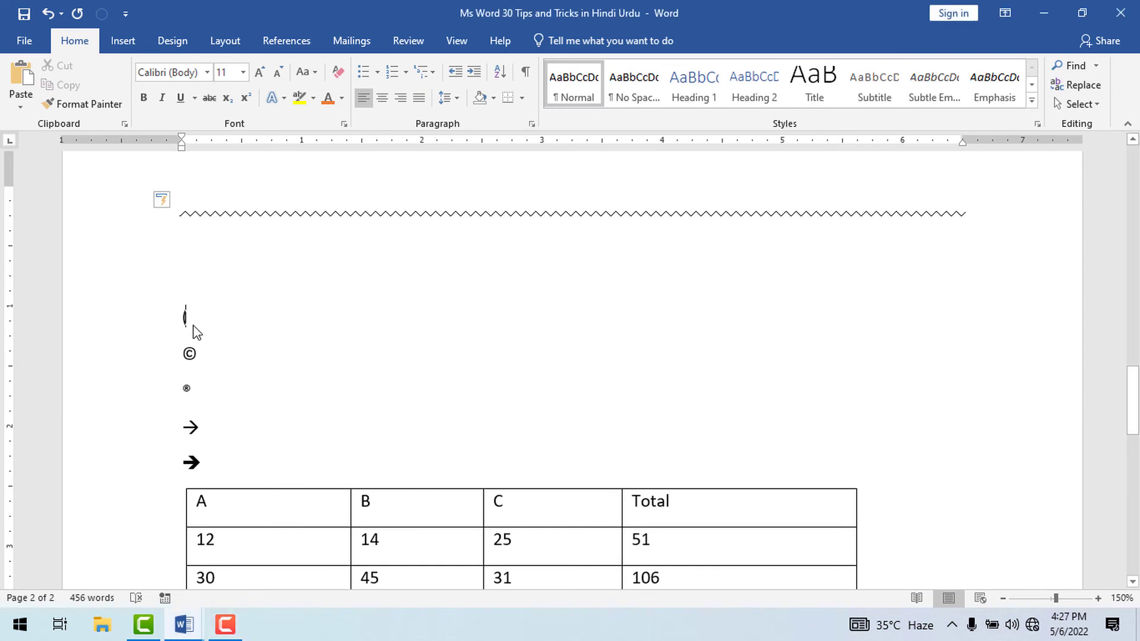
text((tm))
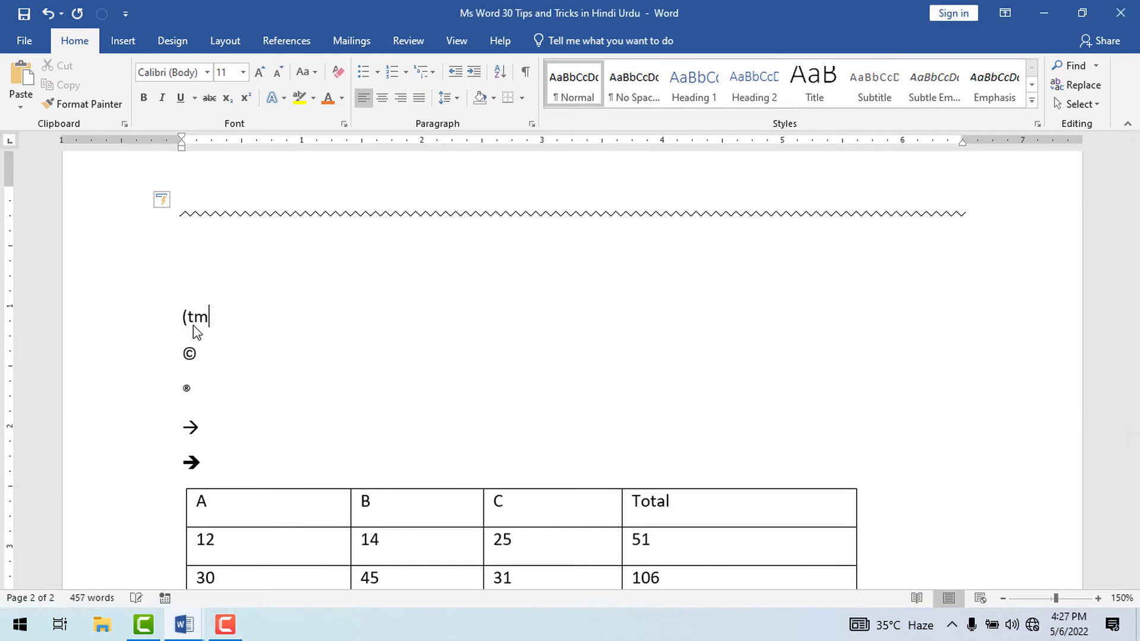
mouse_move(184, 313)
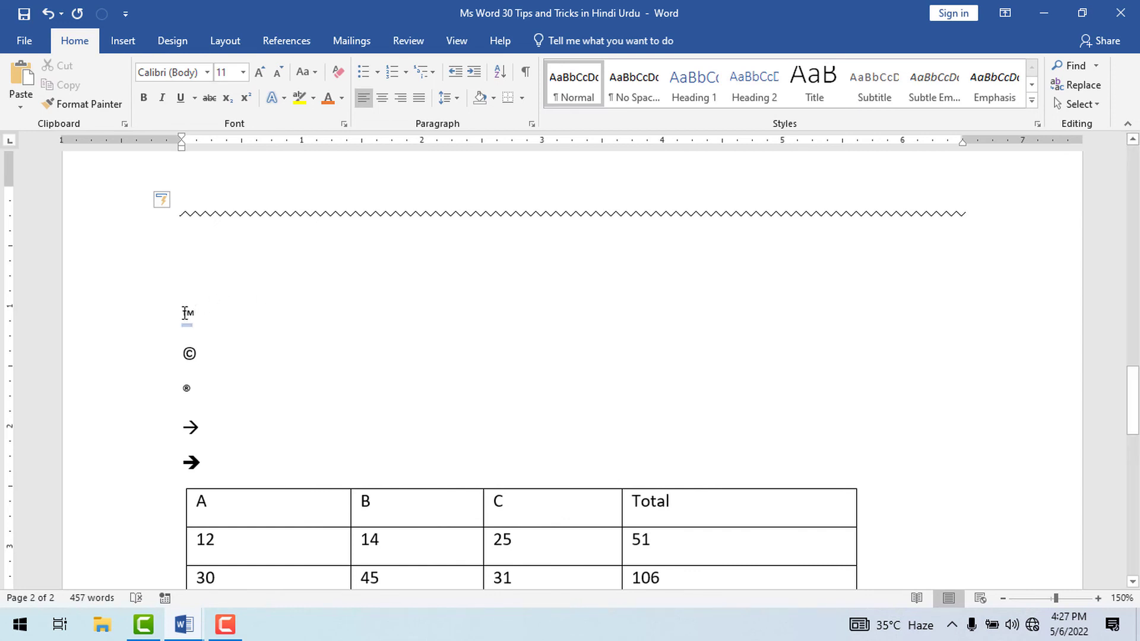
ctrl+scroll(185, 313, up, 14)
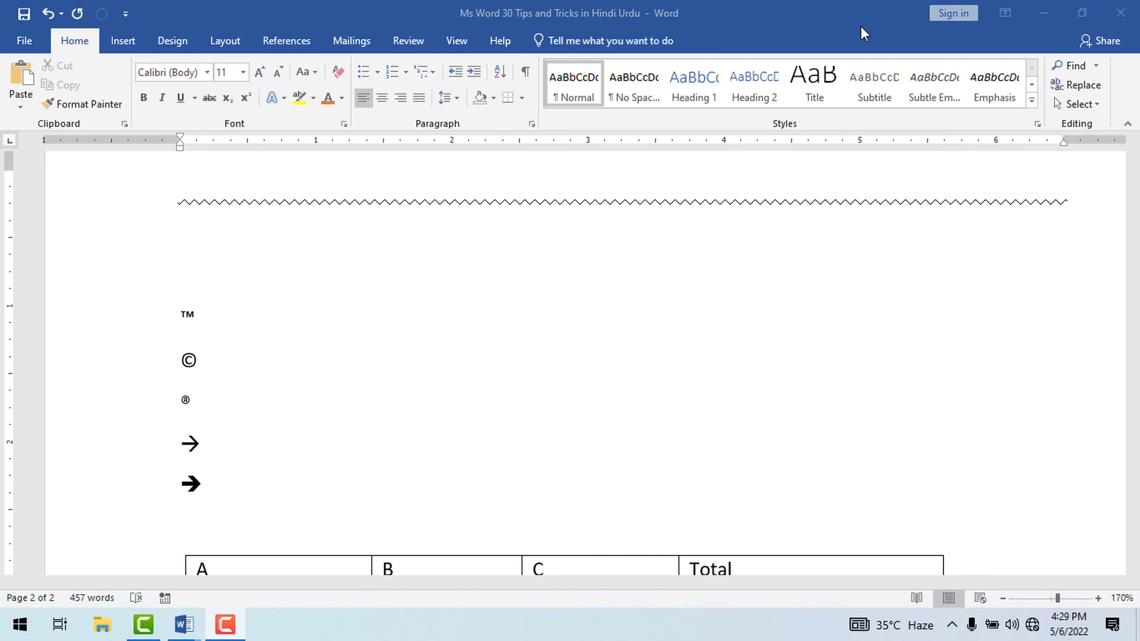
Insert a double-headed arrow from "<=>" below the bold right arrow and start a new line.
click(198, 525)
text(<)
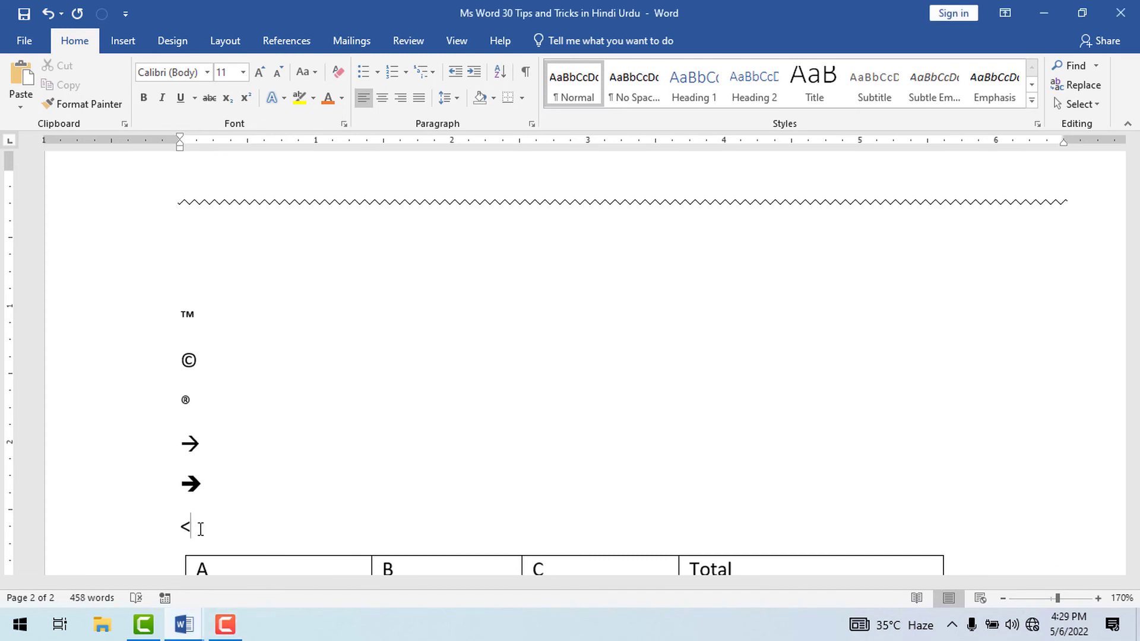
text(=>)
key(Return)
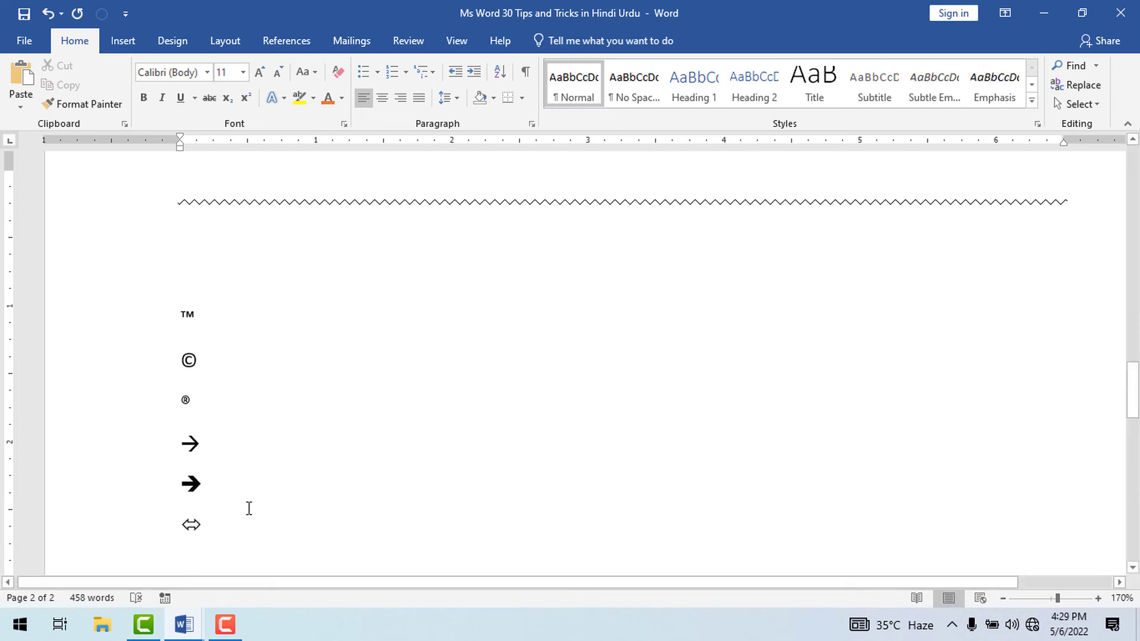
Enter the tab-separated ordinals 1st, 2nd, 3rd and 4th with automatic superscripts on the line above the table.
scroll(842, 152, down, 3)
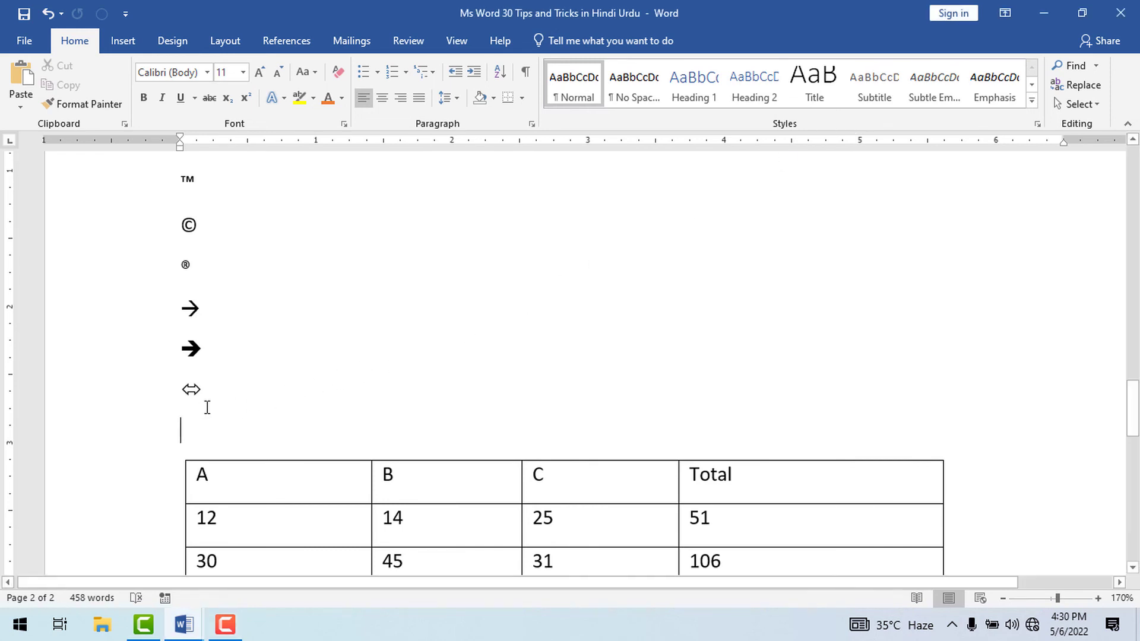
text(1)
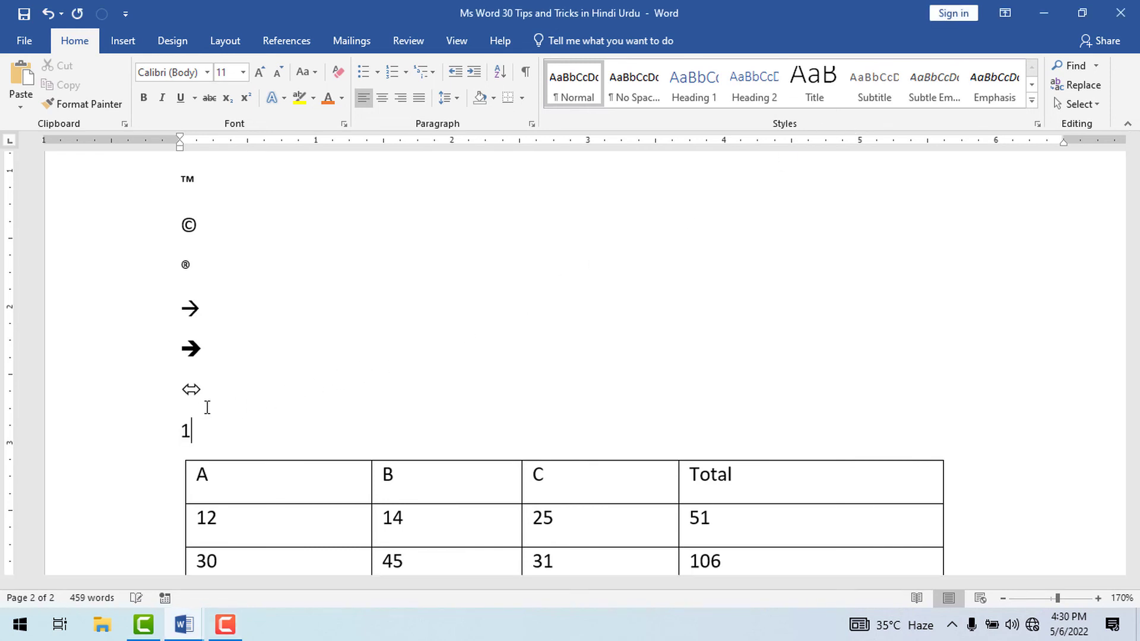
text(st)
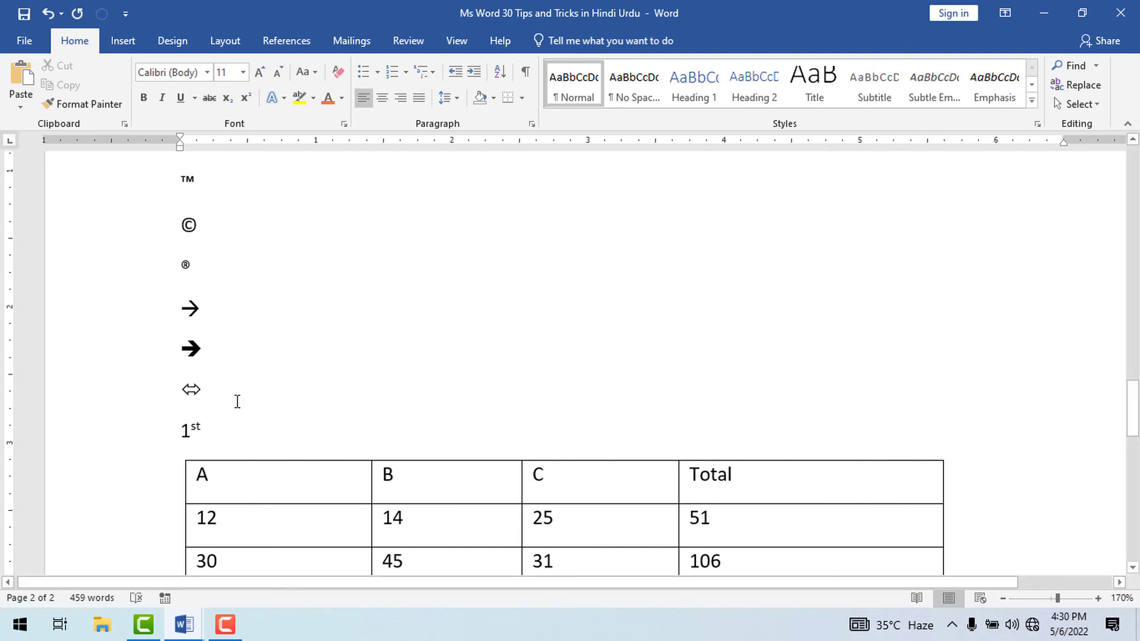
key(Tab)
text(2)
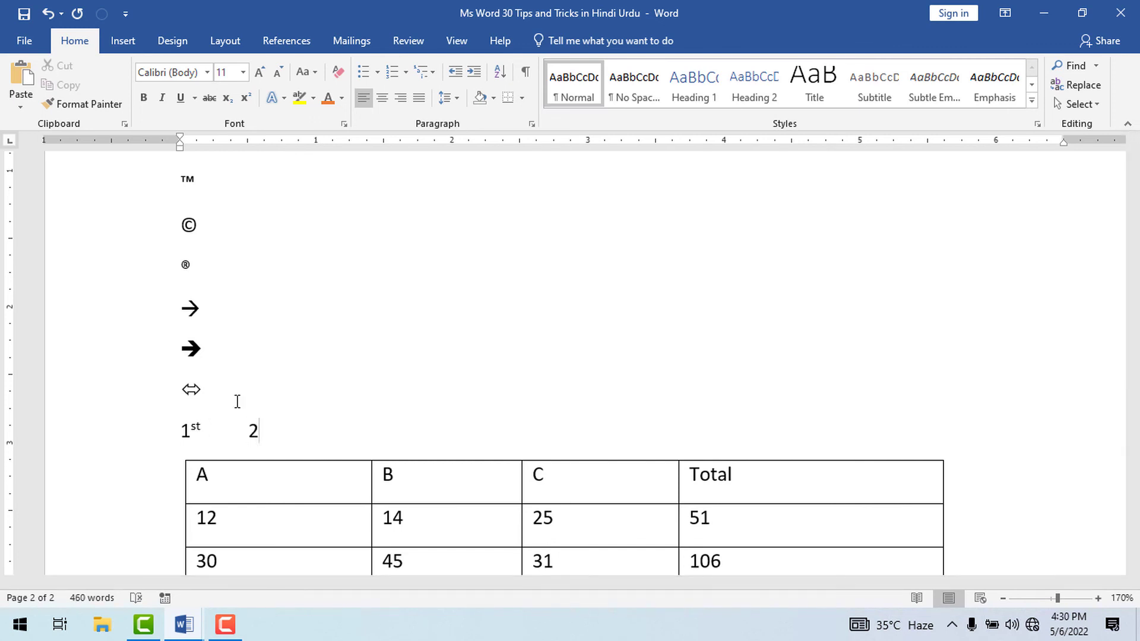
text(nd)
key(Tab)
text(3rd)
key(Tab)
text(4th)
key(Tab)
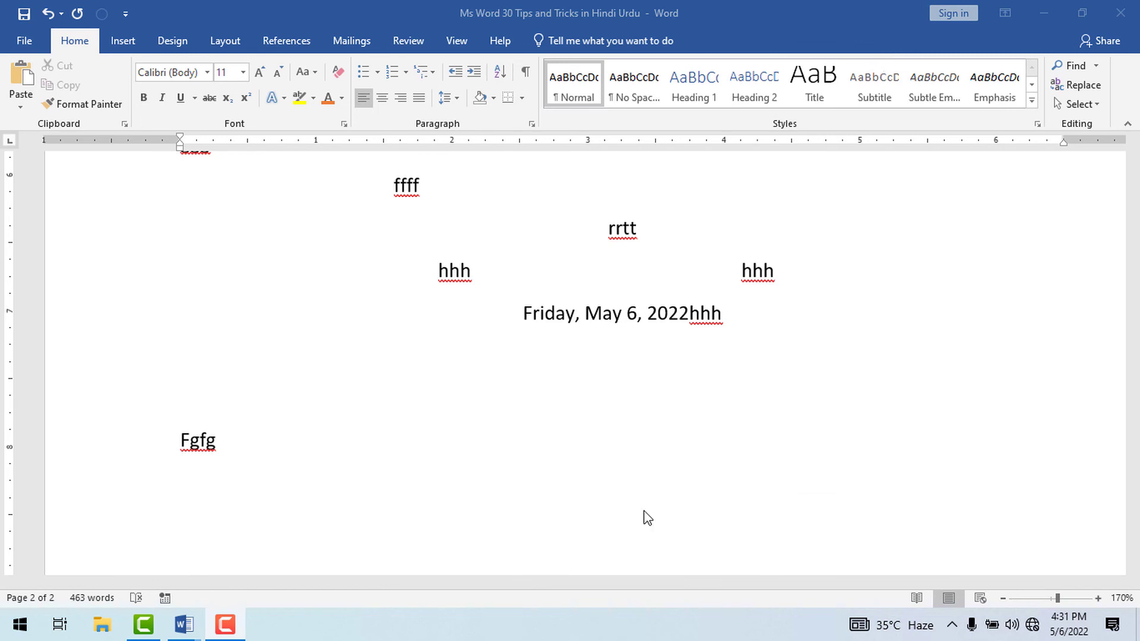
Start an automatic numbered list with "1." on the line below "Fgfg".
click(203, 476)
text(1.)
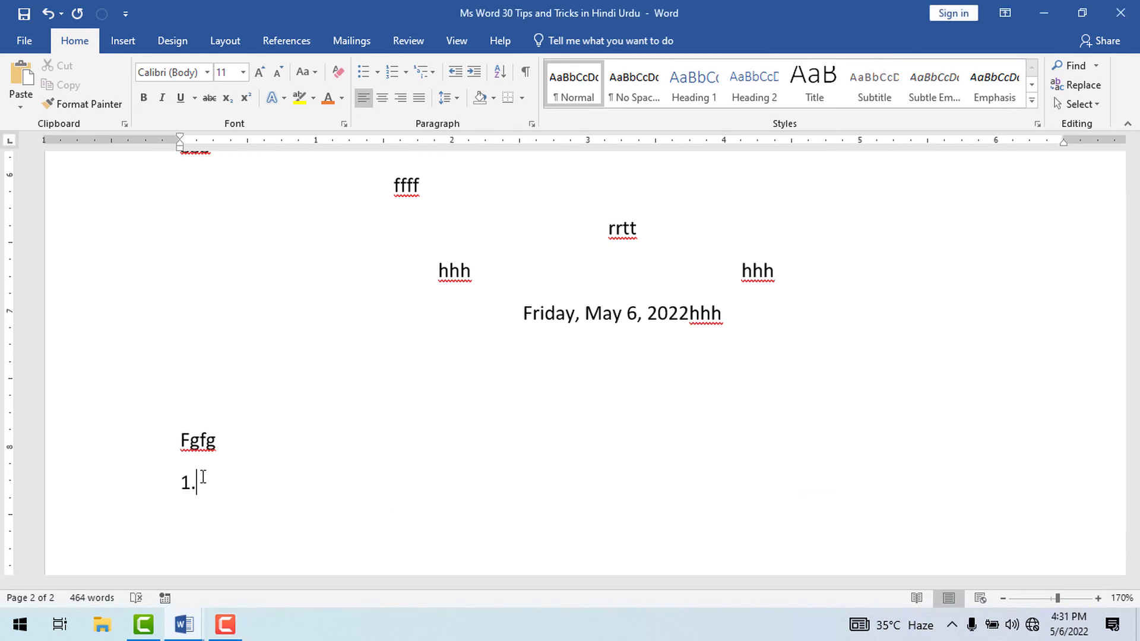
key(BackSpace)
key(BackSpace)
key(ctrl+z)
key(ctrl+z)
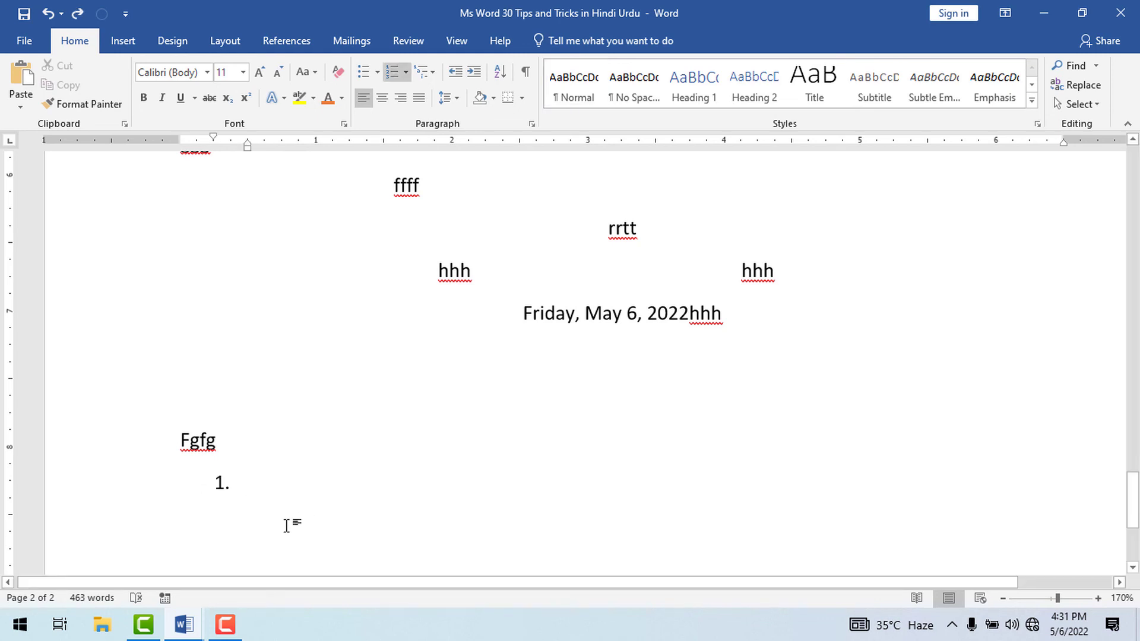
key(ctrl+z)
key(ctrl+z)
Enter "S" as items 1, 2 and 3 of the numbered list.
text(S)
key(Return)
text(S)
key(Return)
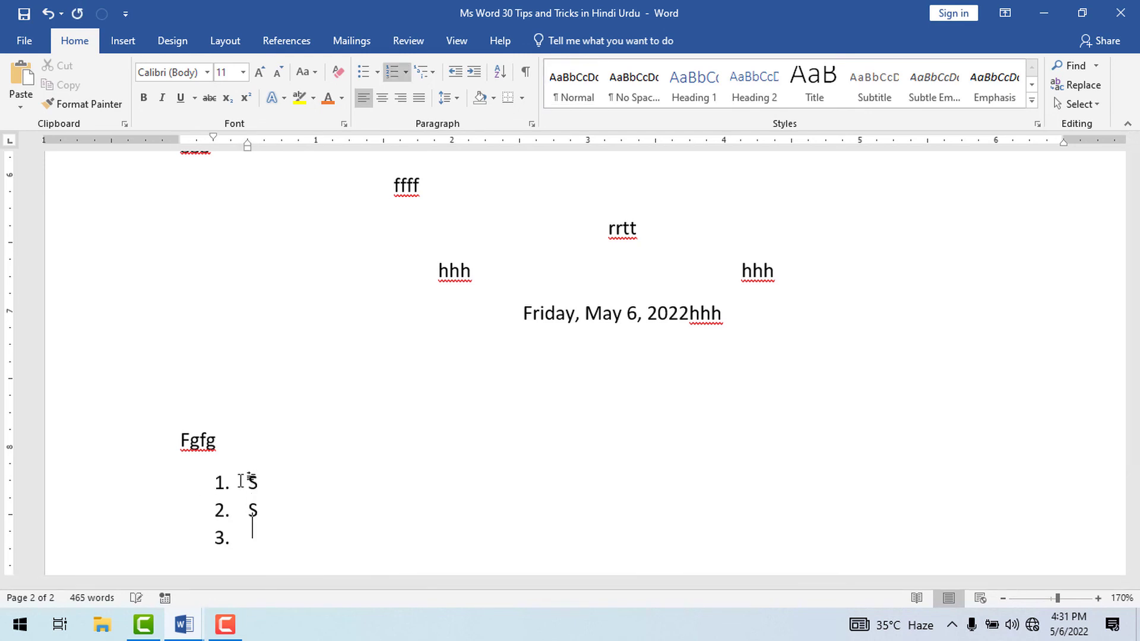
text(S)
key(Return)
Remove the empty item 4 number and start an indented "i)" list with "s" as its first item.
scroll(241, 481, down, 2)
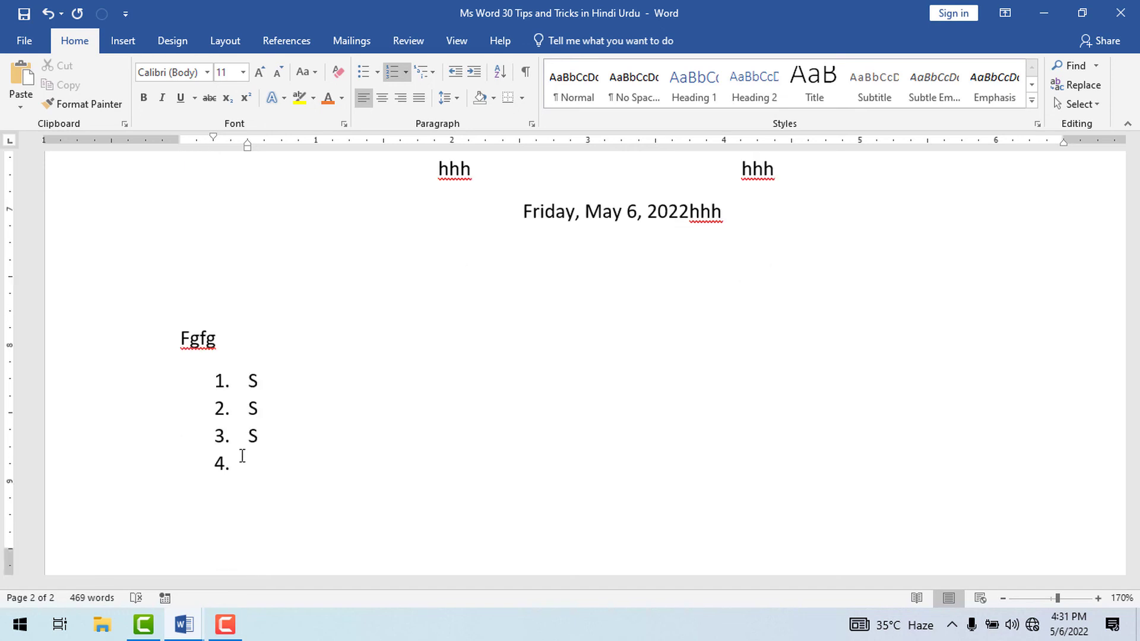
key(BackSpace)
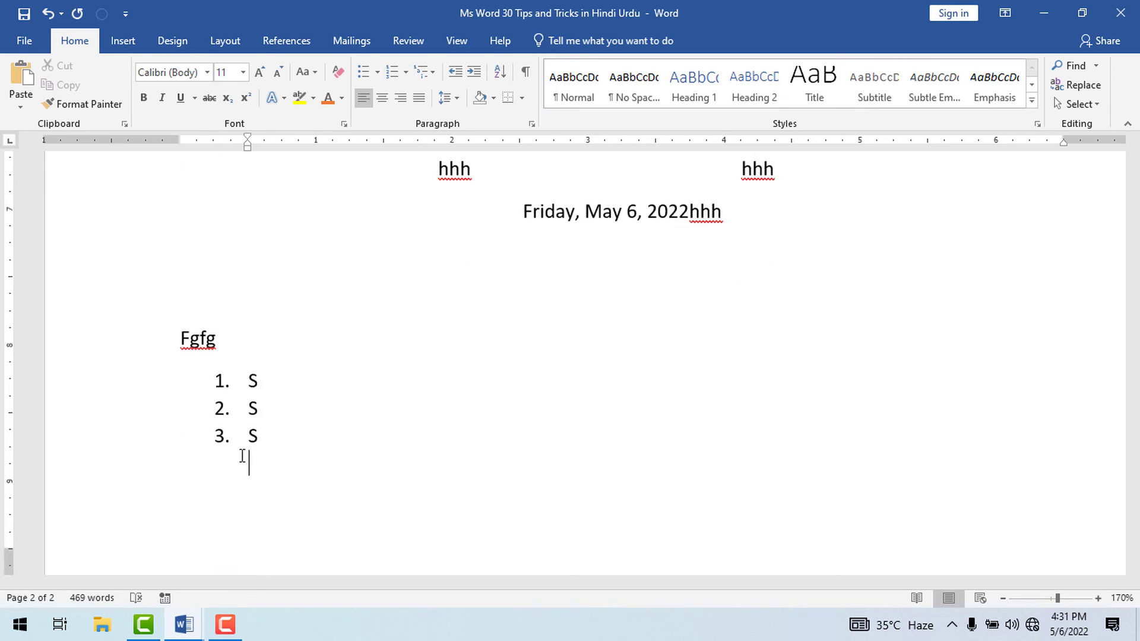
text(I)
text(i))
text(.)
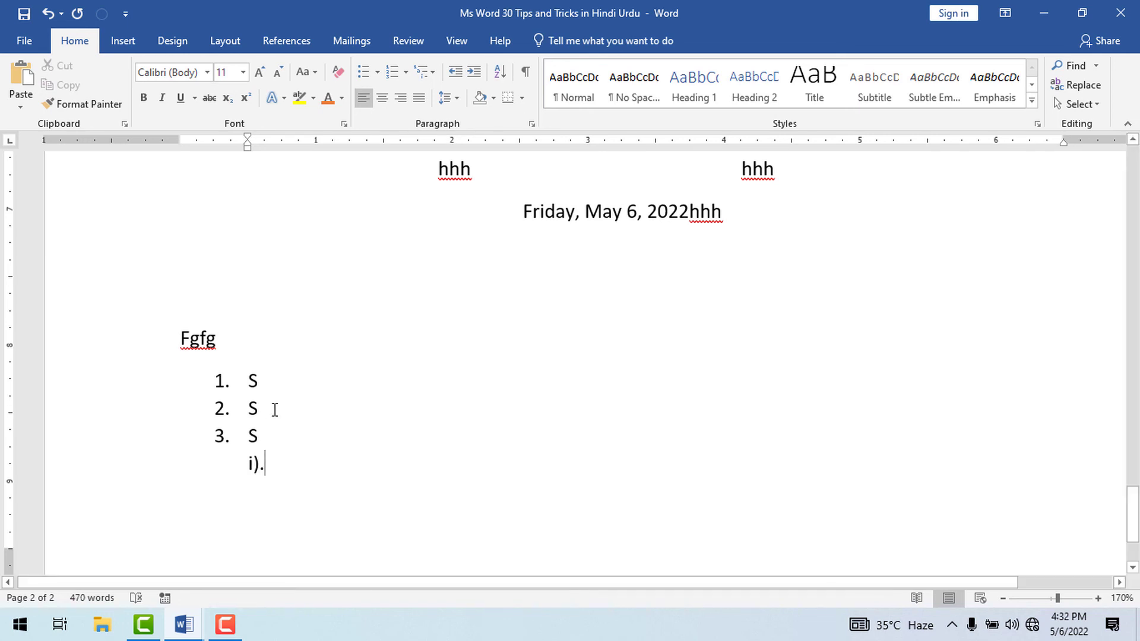
text( s)
key(Return)
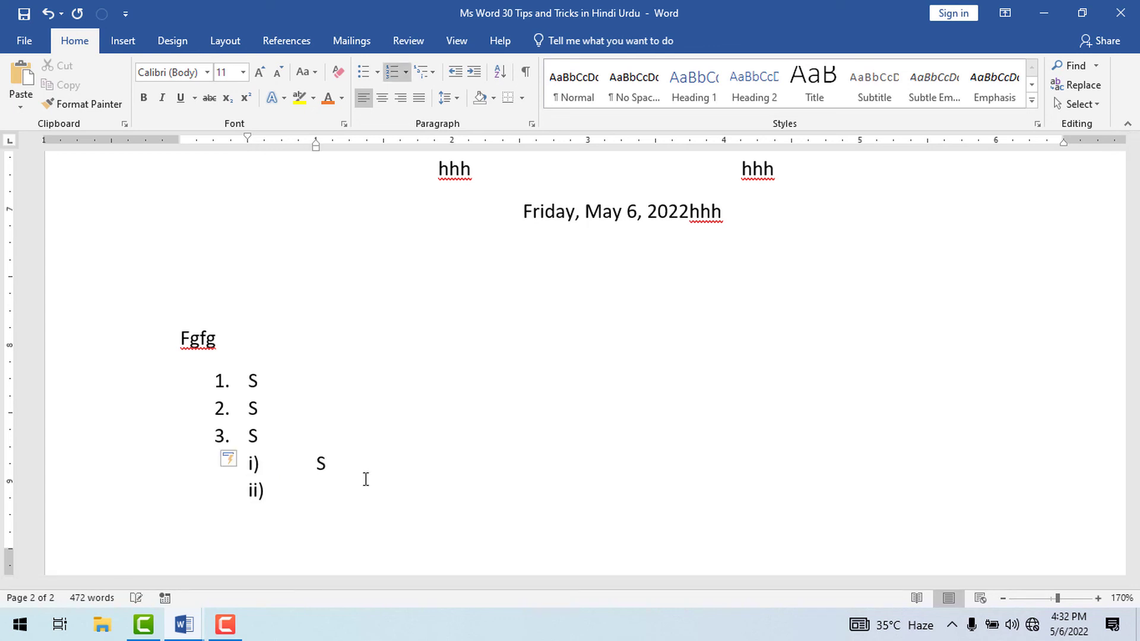
Enter "s" as items ii) and iii) of the roman-numeral list and end the list.
text(s)
key(Return)
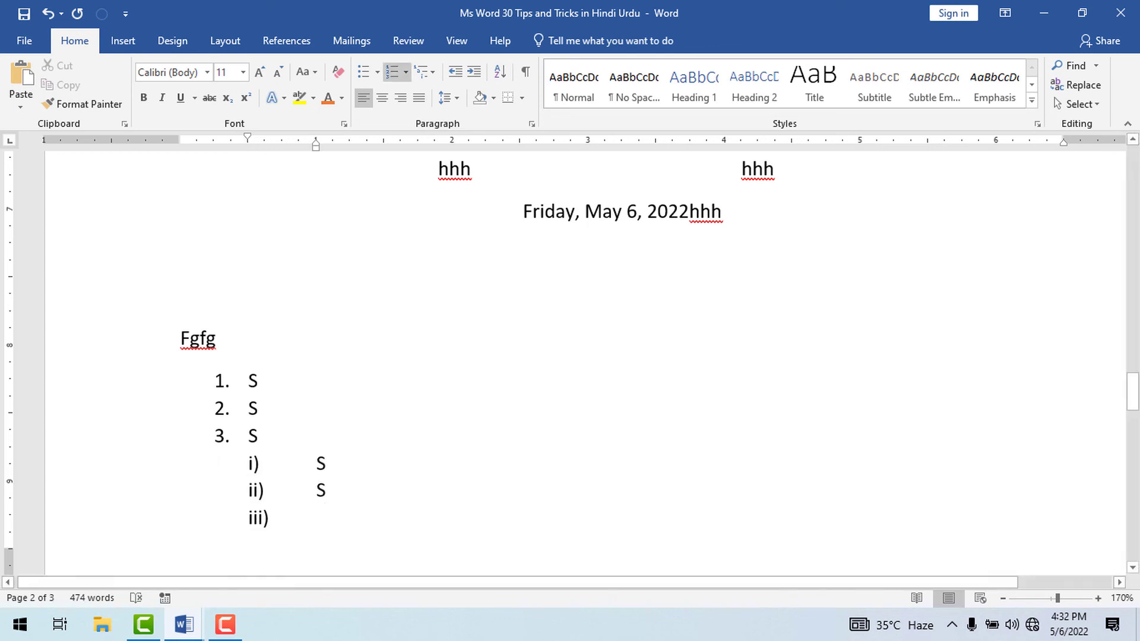
text(s)
key(Return)
key(BackSpace)
key(BackSpace)
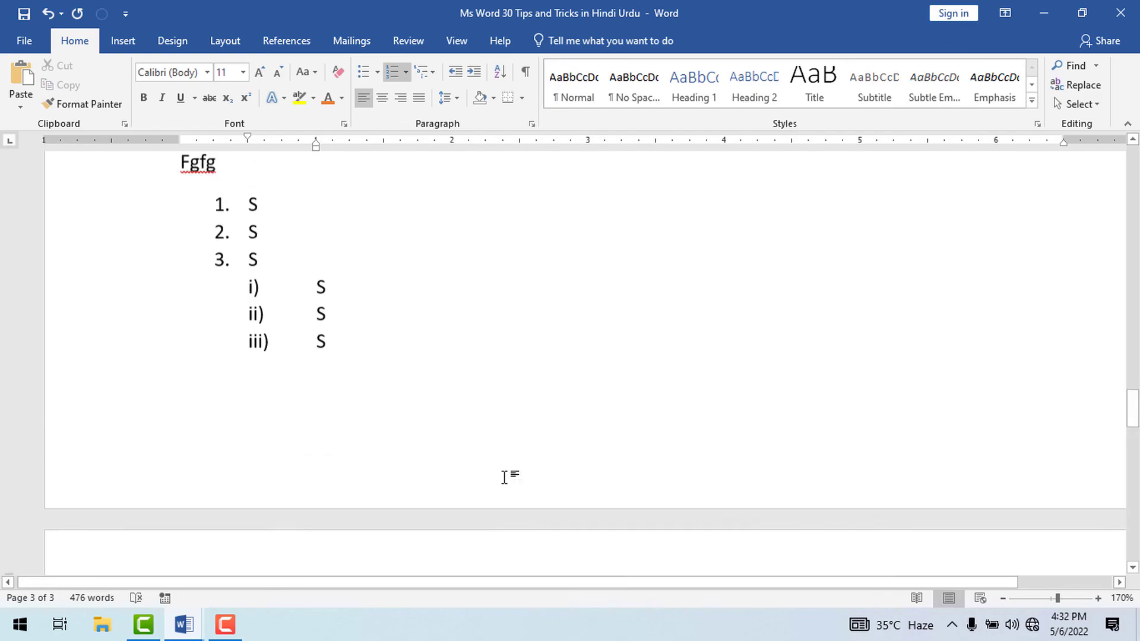